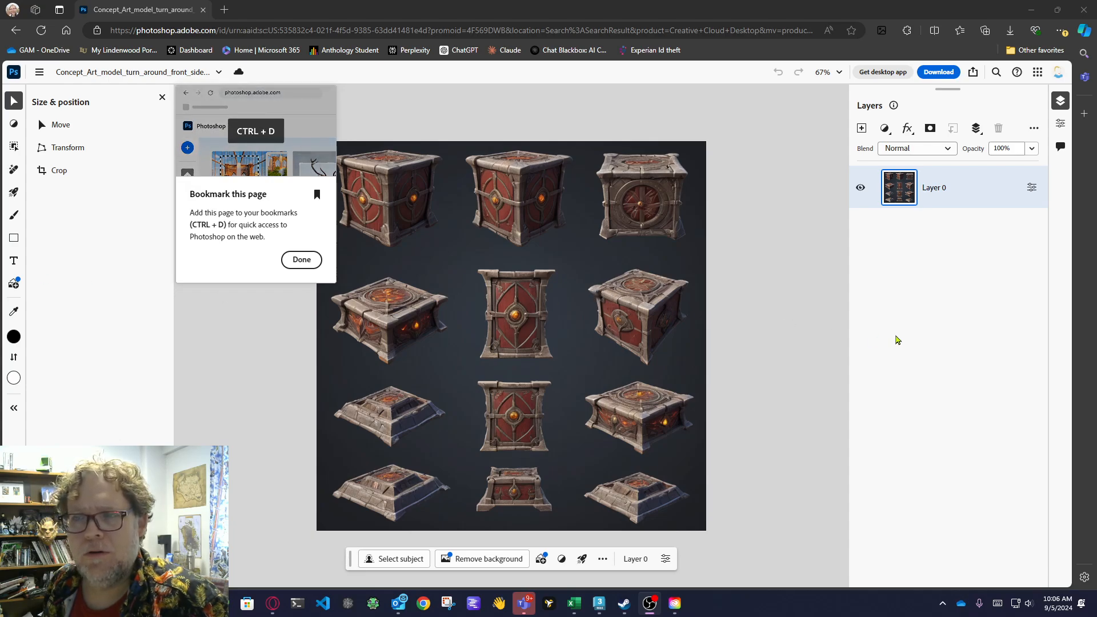
# Select the front-view crate panel in the second row of the middle column using rectangular Object Selection.
pyautogui.click(302, 260)
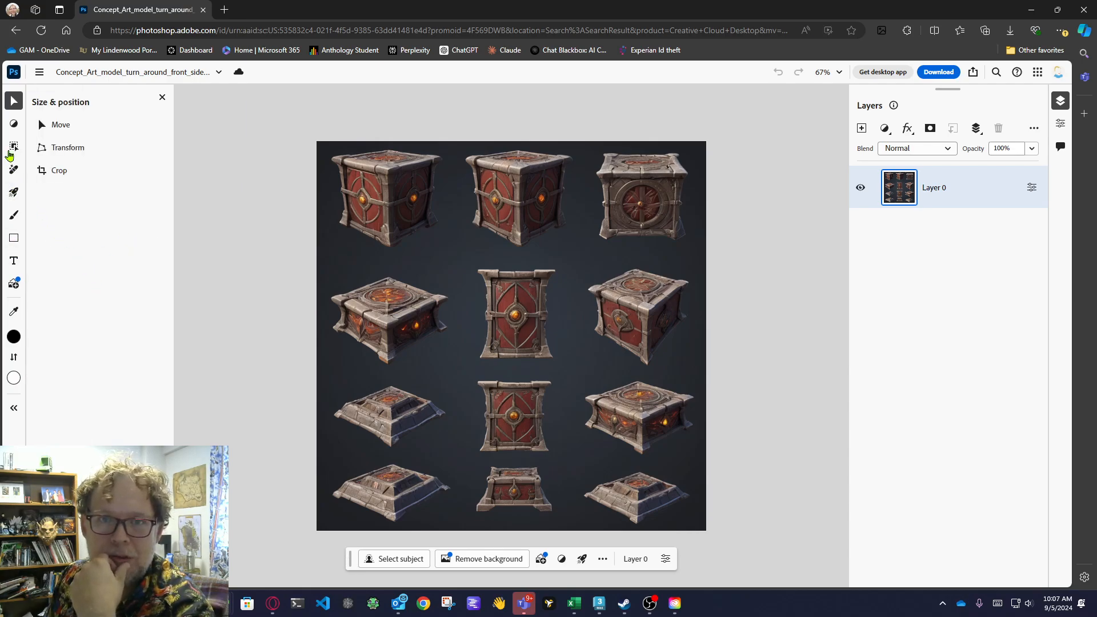
pyautogui.click(73, 149)
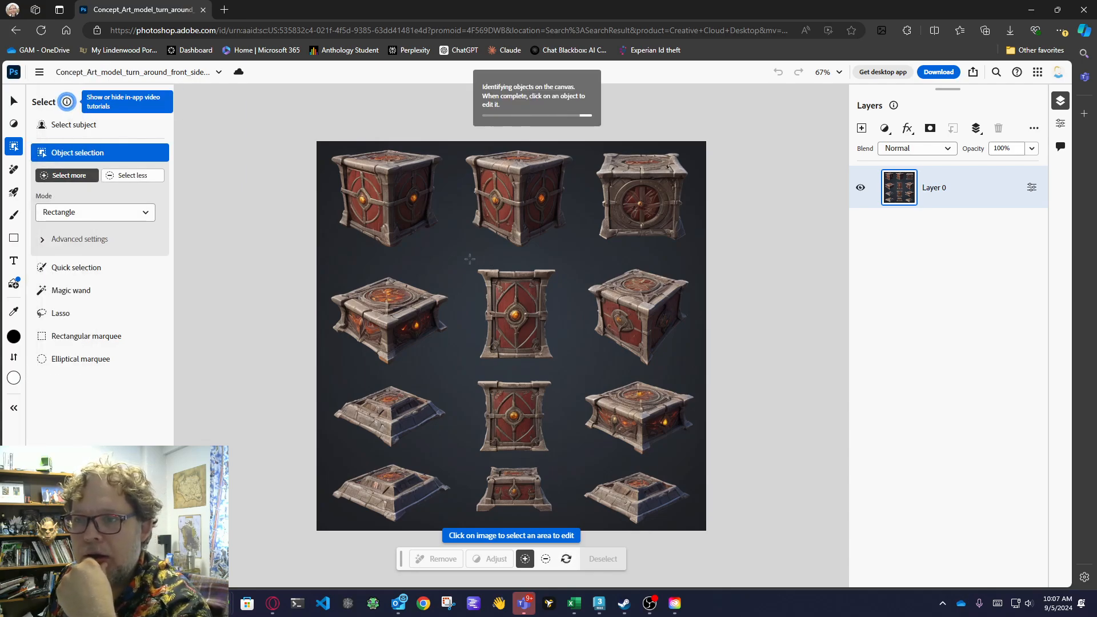
pyautogui.moveTo(478, 271); pyautogui.dragTo(554, 358)
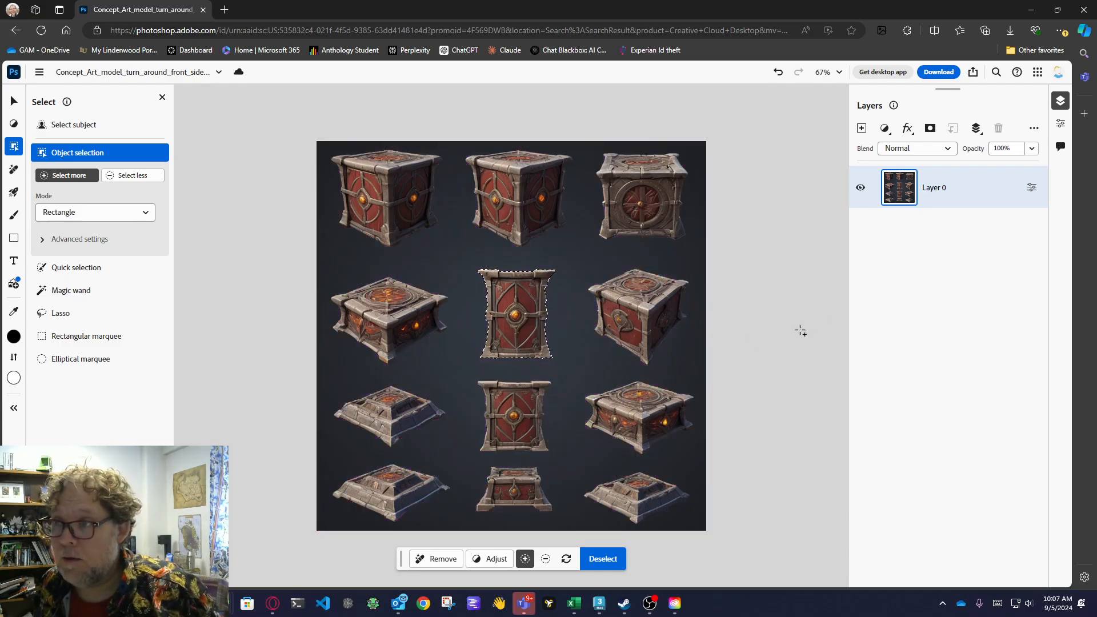
# Paste the copied crate panel onto its own layer, allowing clipboard access, and hide Layer 0.
pyautogui.hotkey('ctrl', 'v')
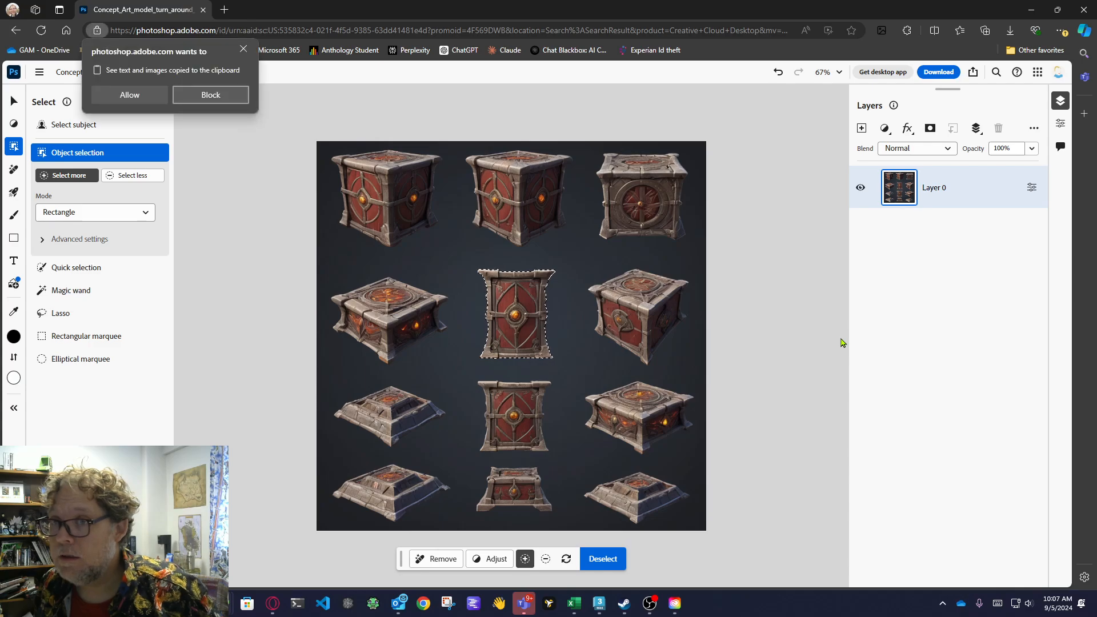
pyautogui.click(132, 96)
pyautogui.click(860, 230)
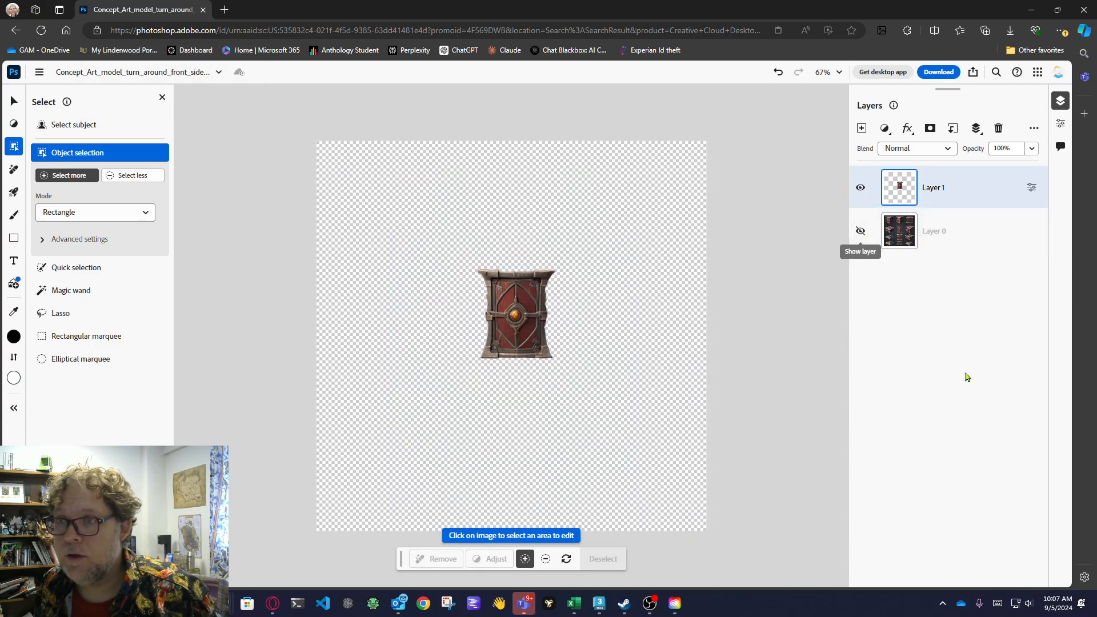
# Select the crate panel cutout on Layer 1 with Object Selection.
pyautogui.hotkey('ctrl', 't')
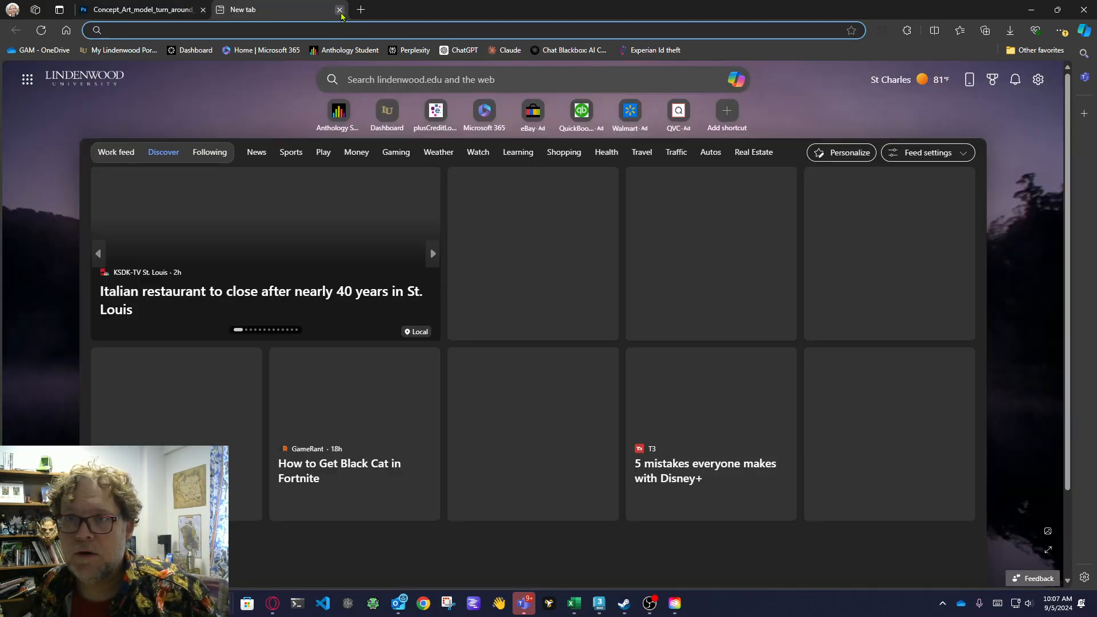
pyautogui.click(339, 10)
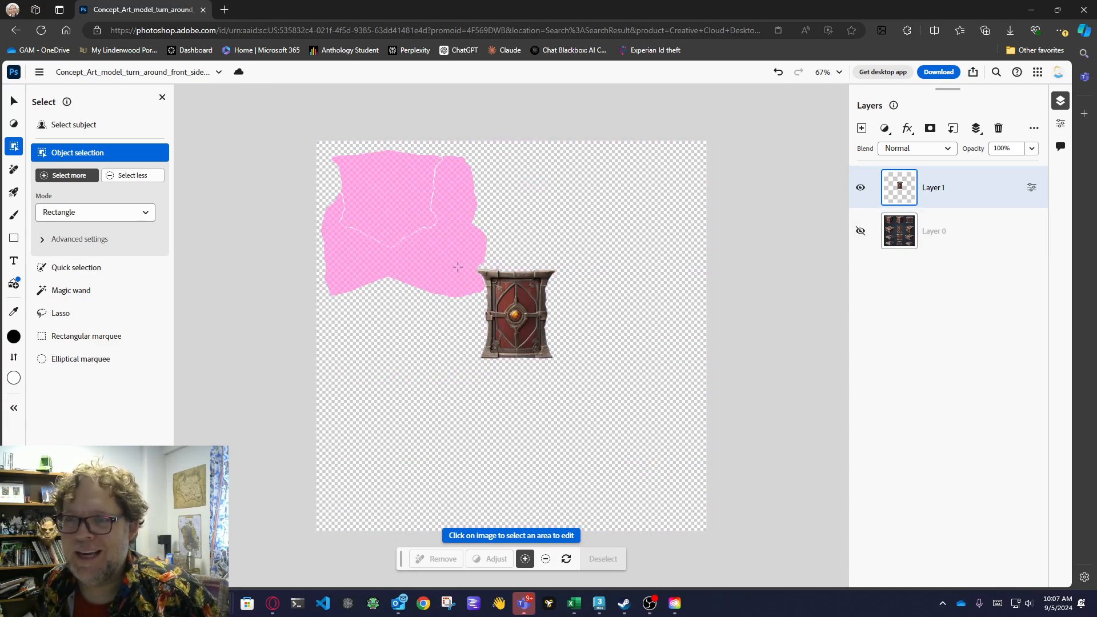
pyautogui.moveTo(569, 370); pyautogui.dragTo(568, 370)
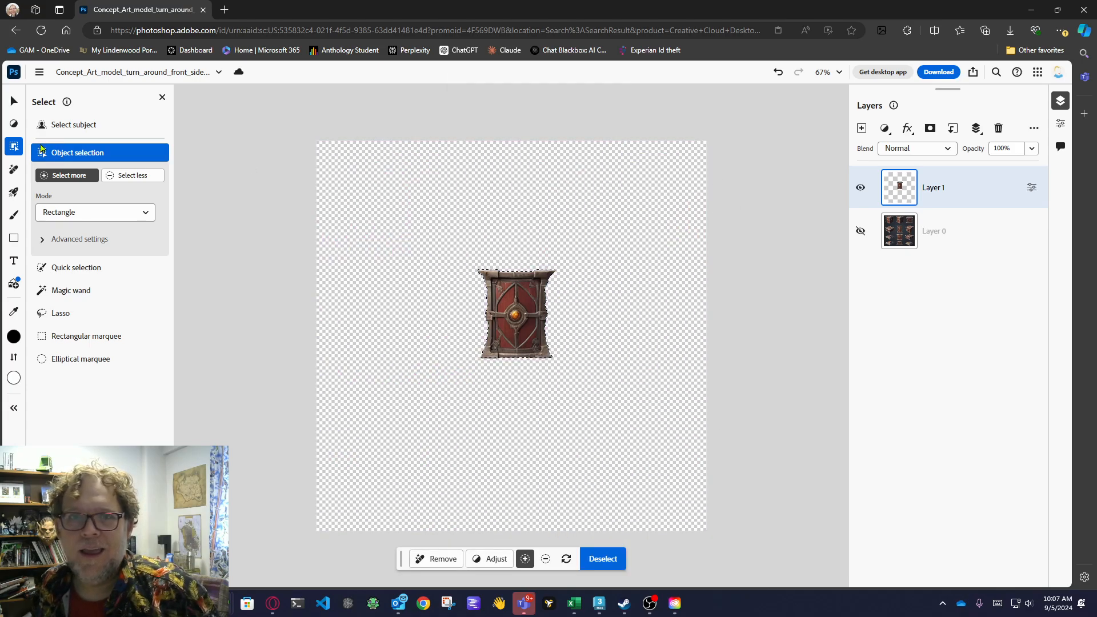
# Free-transform the selected panel, enlarging and widening it to about 628 × 581 px with its upper-left corner at the canvas corner.
pyautogui.click(39, 73)
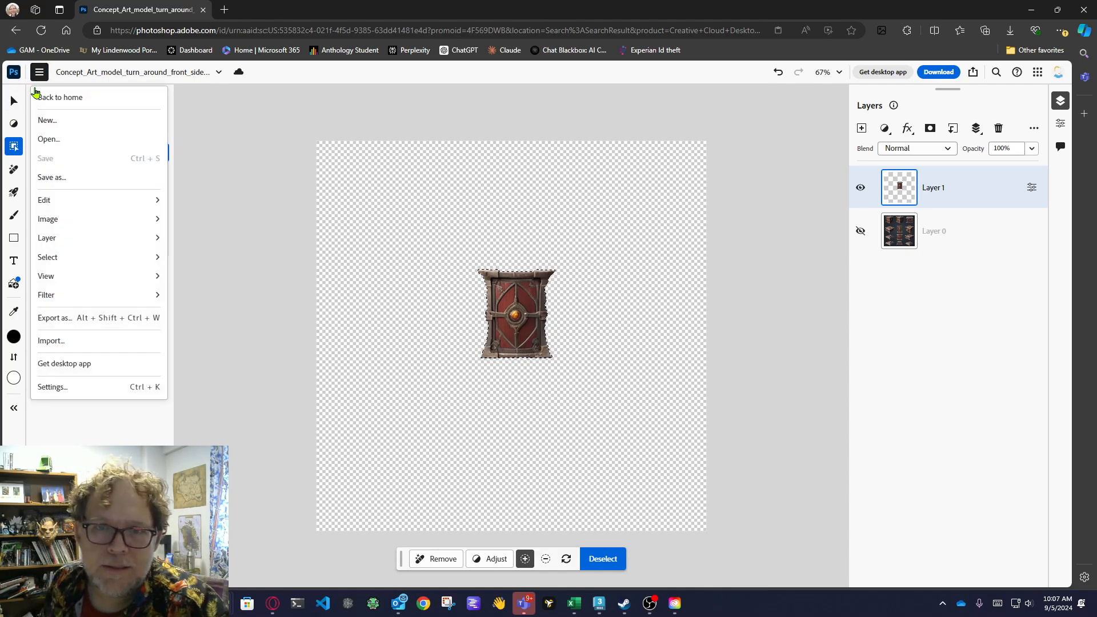
pyautogui.moveTo(68, 200)
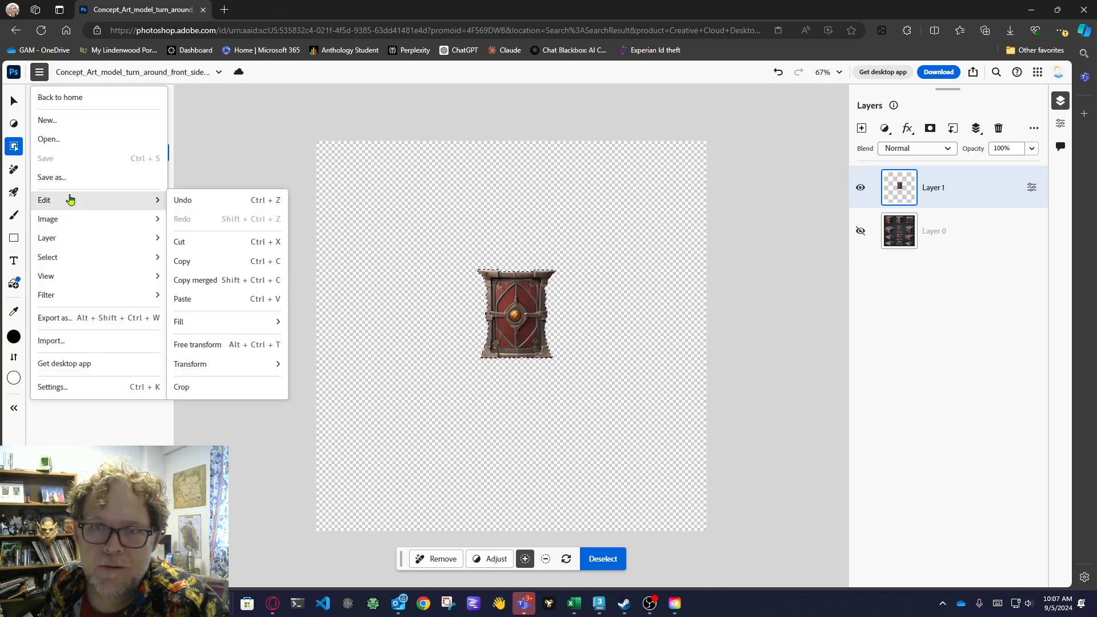
pyautogui.click(211, 346)
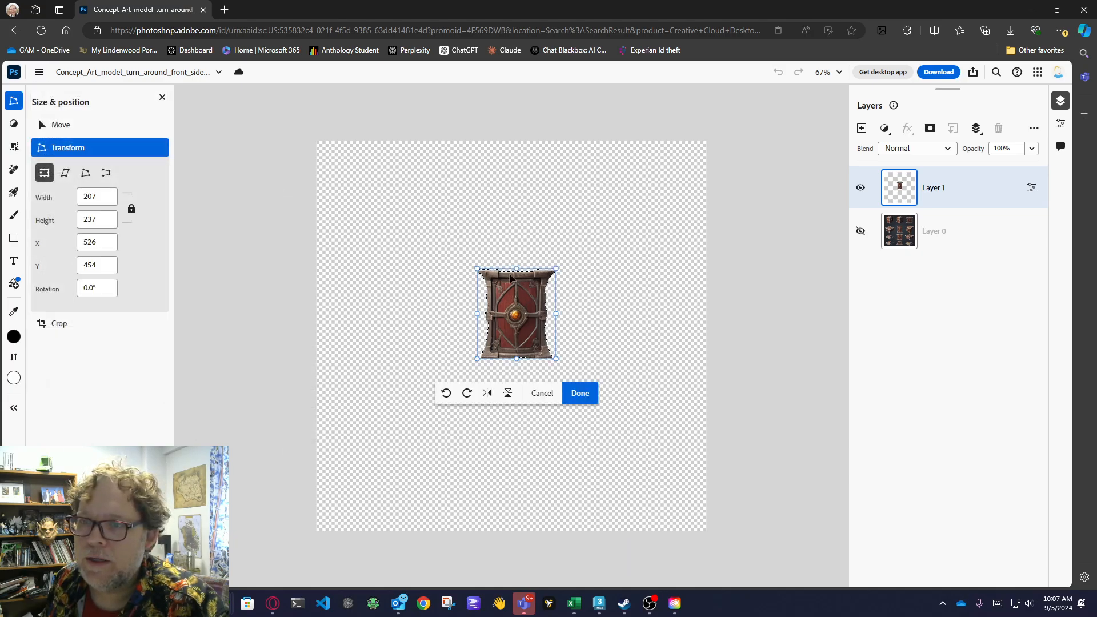
pyautogui.moveTo(476, 270); pyautogui.dragTo(396, 180)
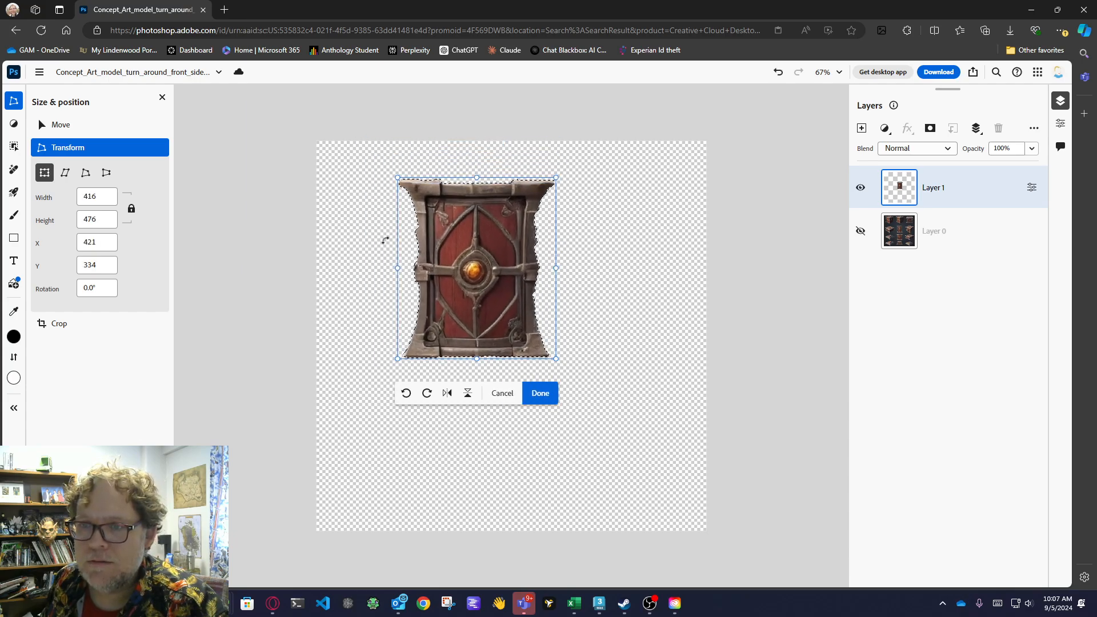
pyautogui.moveTo(399, 269); pyautogui.dragTo(360, 267)
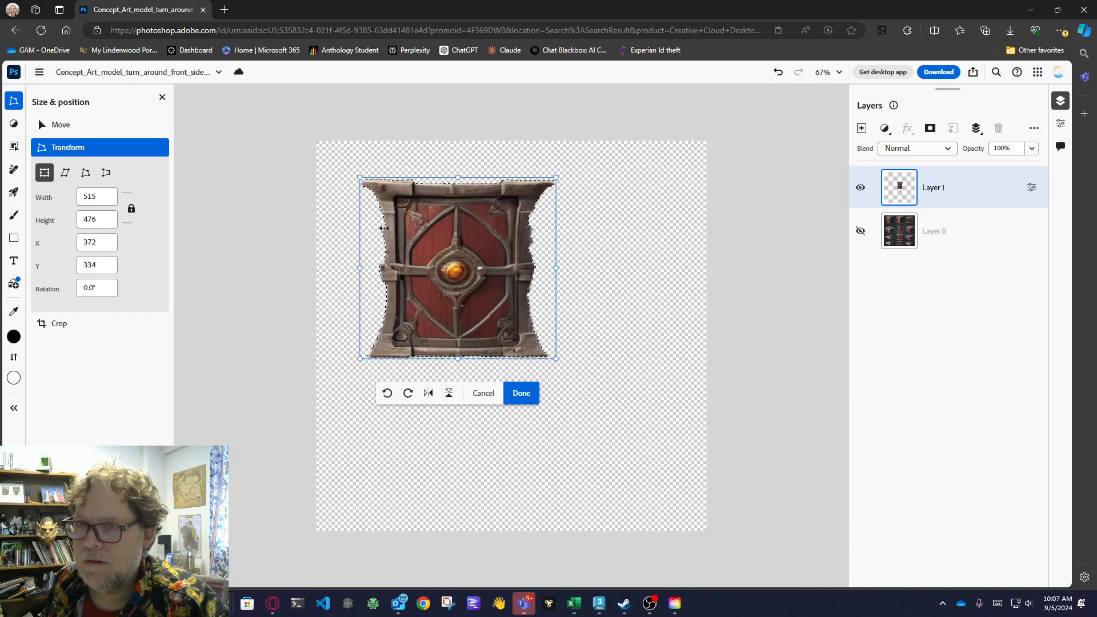
pyautogui.moveTo(361, 179); pyautogui.dragTo(312, 143)
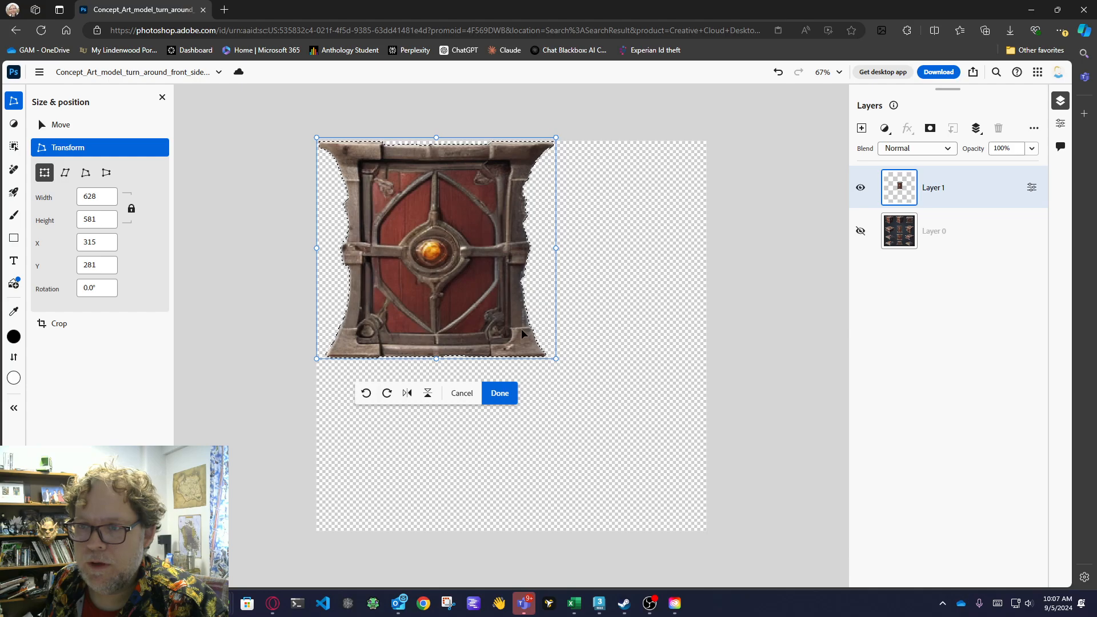
# Stretch the panel to about 1034 × 1040 px so it fills the canvas, and commit the transform by switching to the Paint tools.
pyautogui.moveTo(555, 361); pyautogui.dragTo(761, 590)
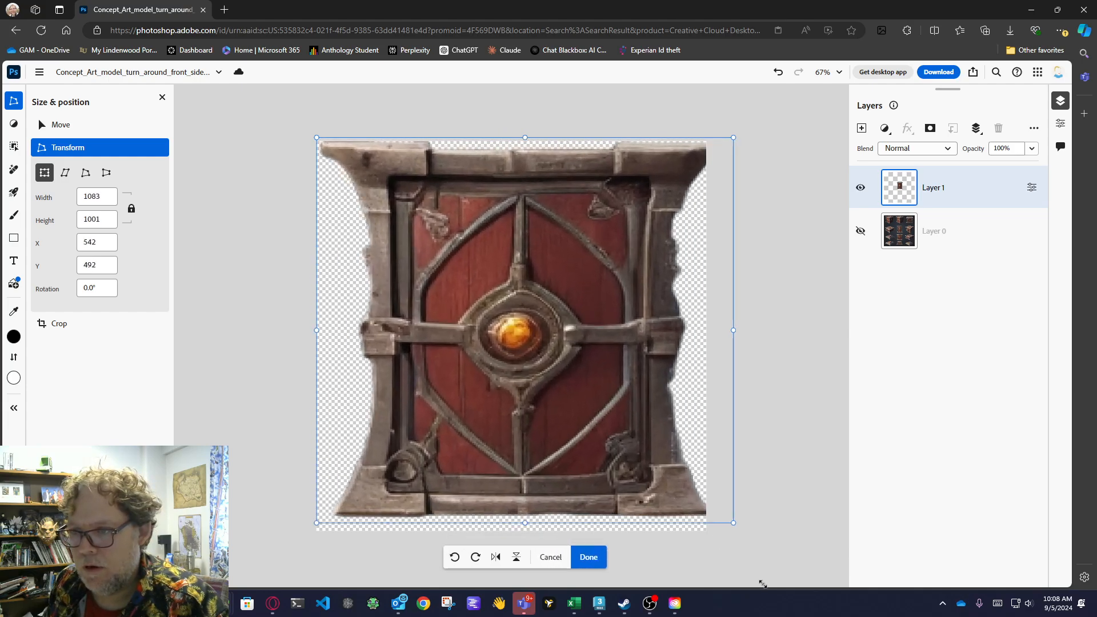
pyautogui.moveTo(694, 564)
pyautogui.mouseDown()
pyautogui.moveTo(681, 566)
pyautogui.moveTo(695, 586)
pyautogui.mouseUp()
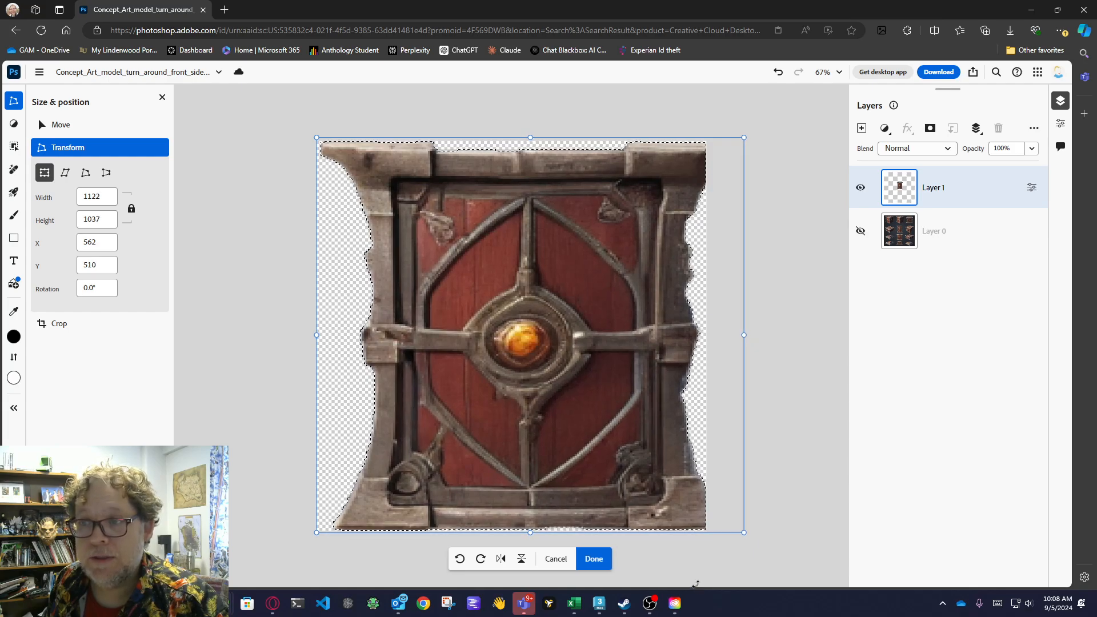
pyautogui.moveTo(746, 336); pyautogui.dragTo(710, 332)
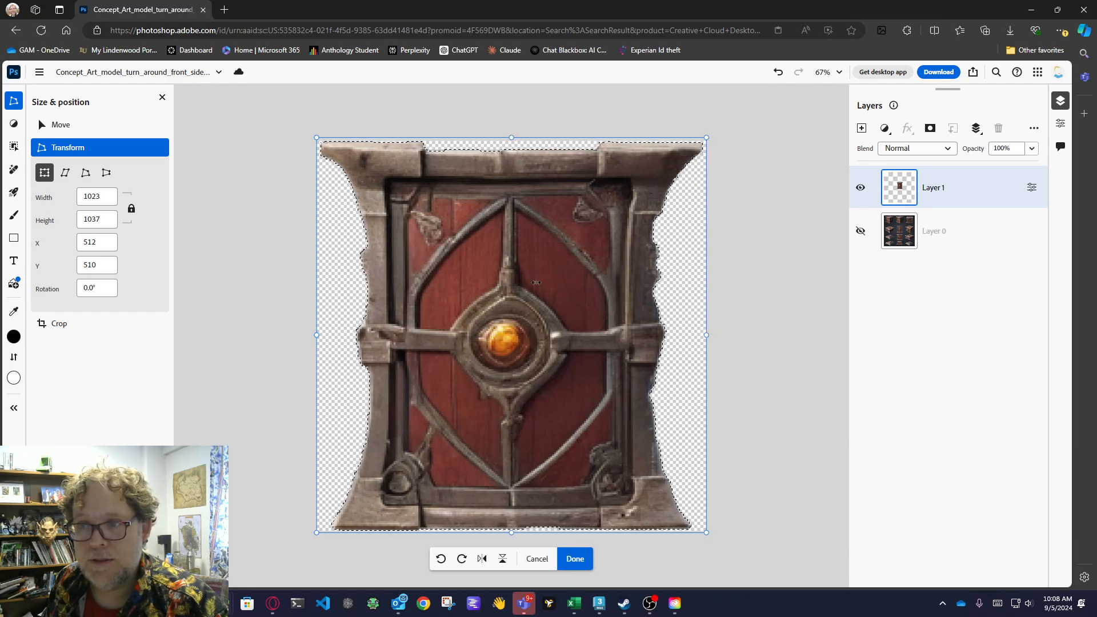
pyautogui.moveTo(317, 137); pyautogui.dragTo(308, 144)
pyautogui.moveTo(316, 335); pyautogui.dragTo(313, 337)
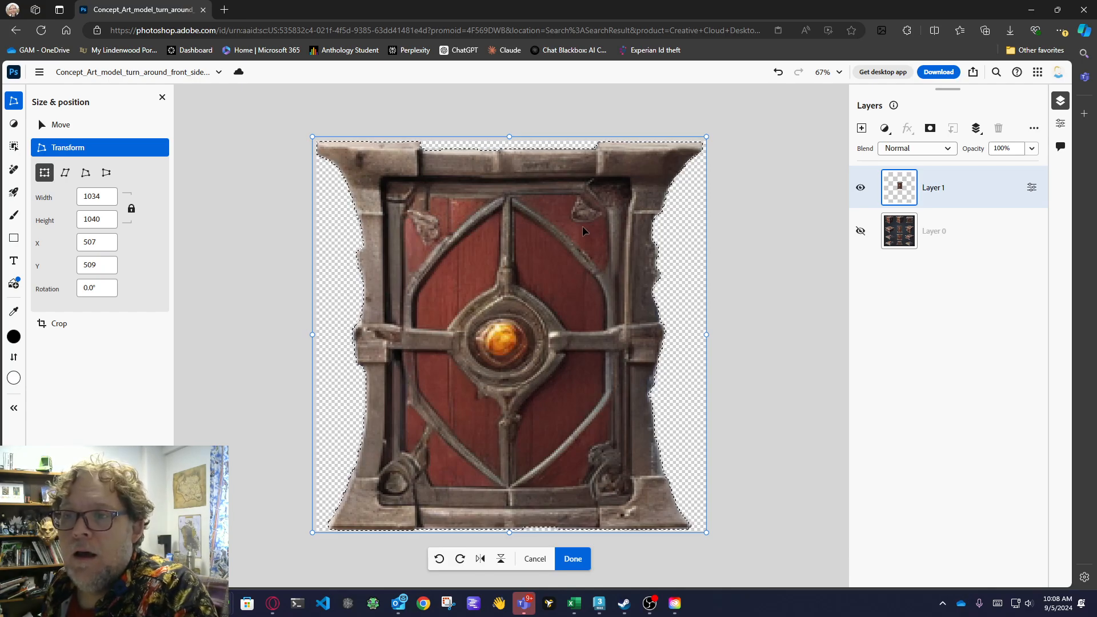
pyautogui.moveTo(18, 137)
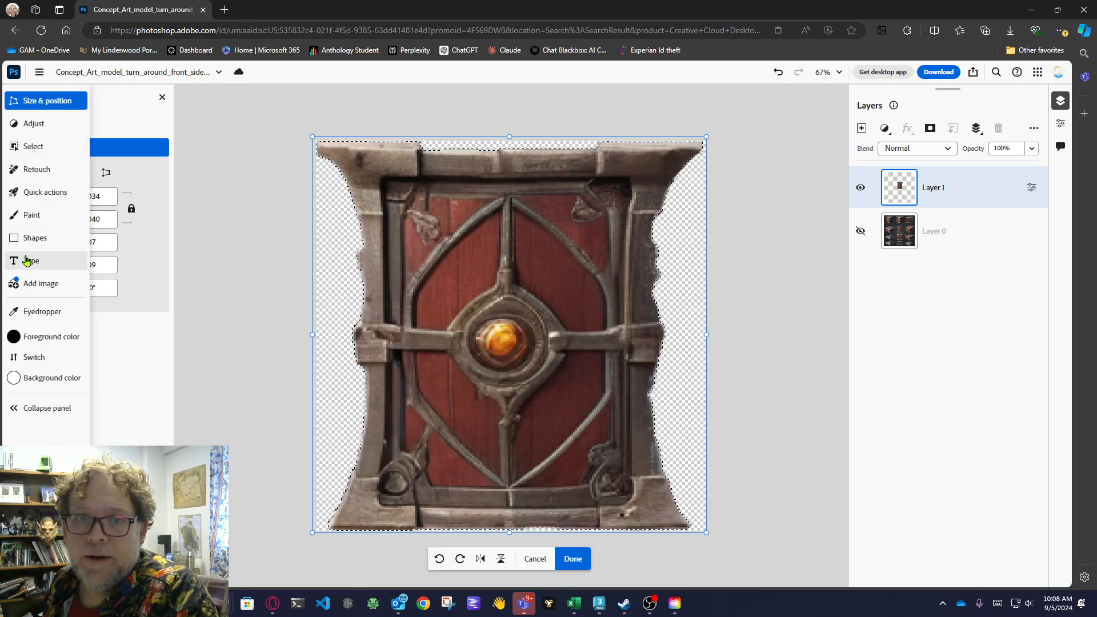
pyautogui.click(30, 221)
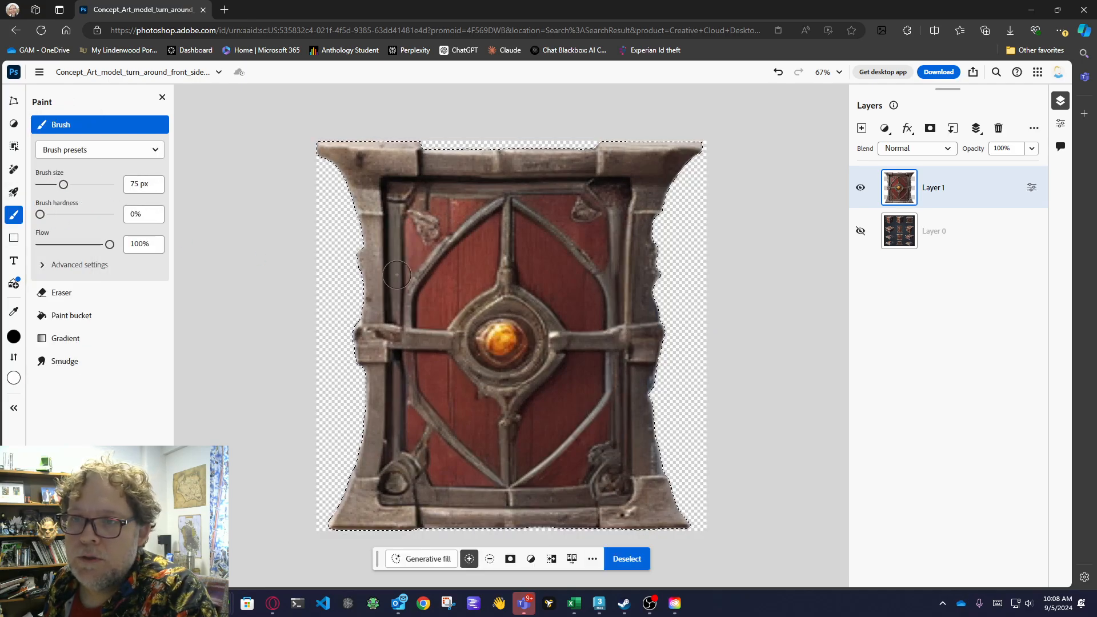
# Clear the active selection around the enlarged crate panel.
pyautogui.click(38, 72)
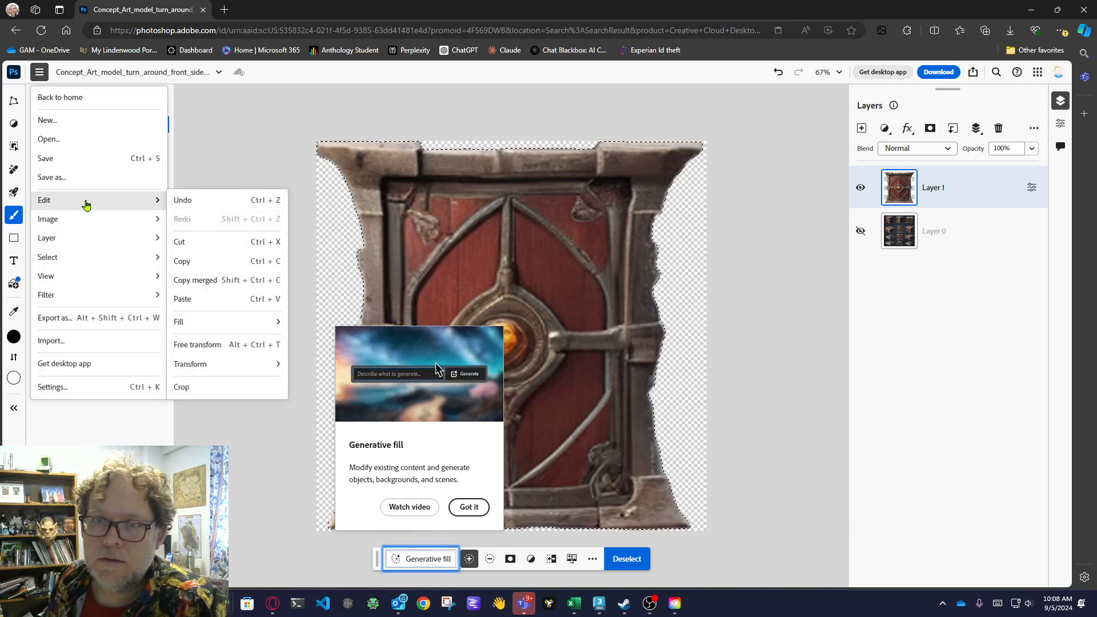
pyautogui.moveTo(134, 220)
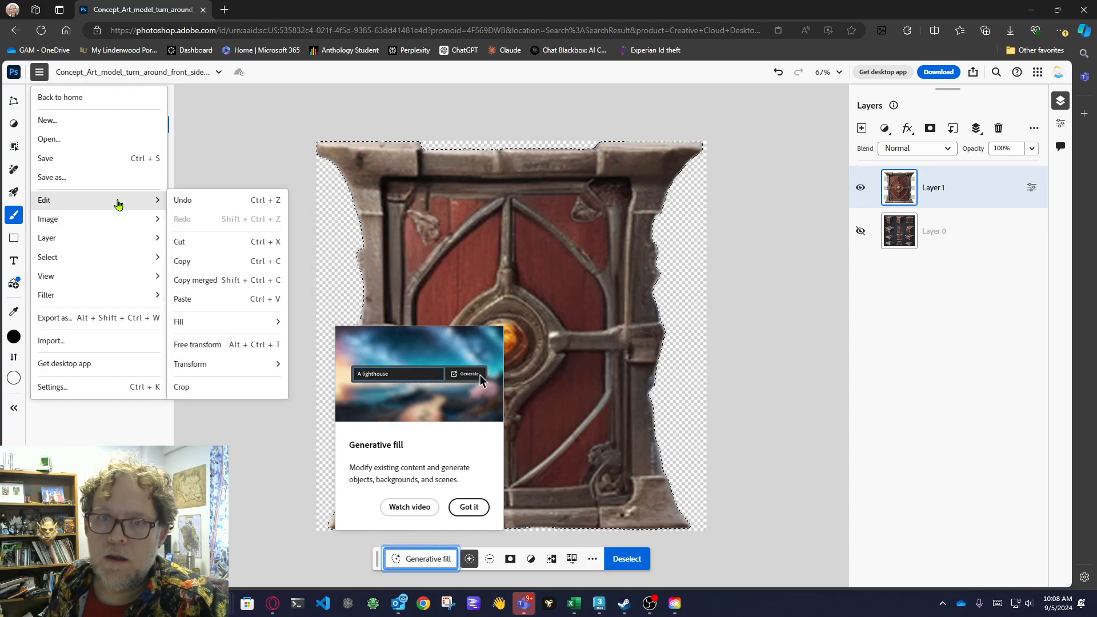
pyautogui.moveTo(104, 262)
pyautogui.click(186, 276)
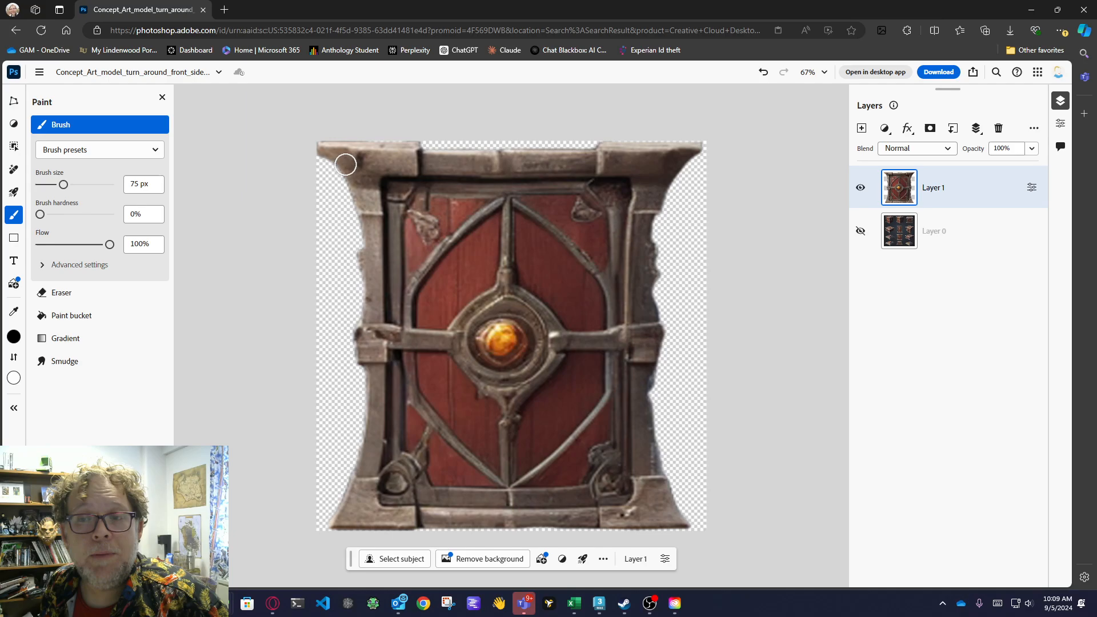
# With the Clone stamp at 75 px, sample the upper-left corner wood and paint it down along the panel's transparent left edge.
pyautogui.click(17, 172)
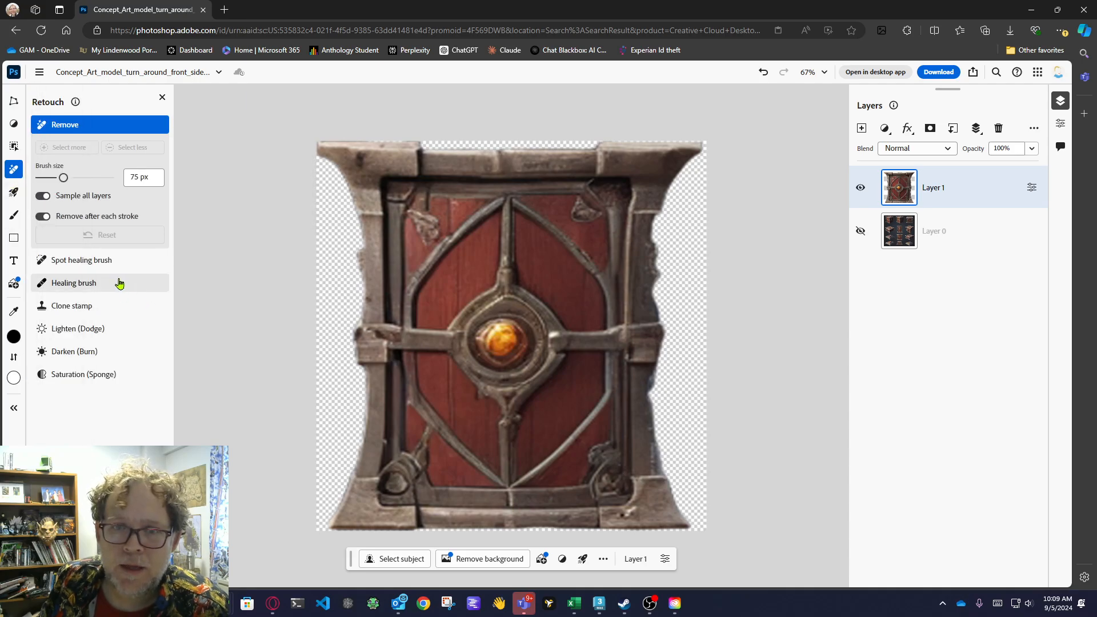
pyautogui.click(99, 307)
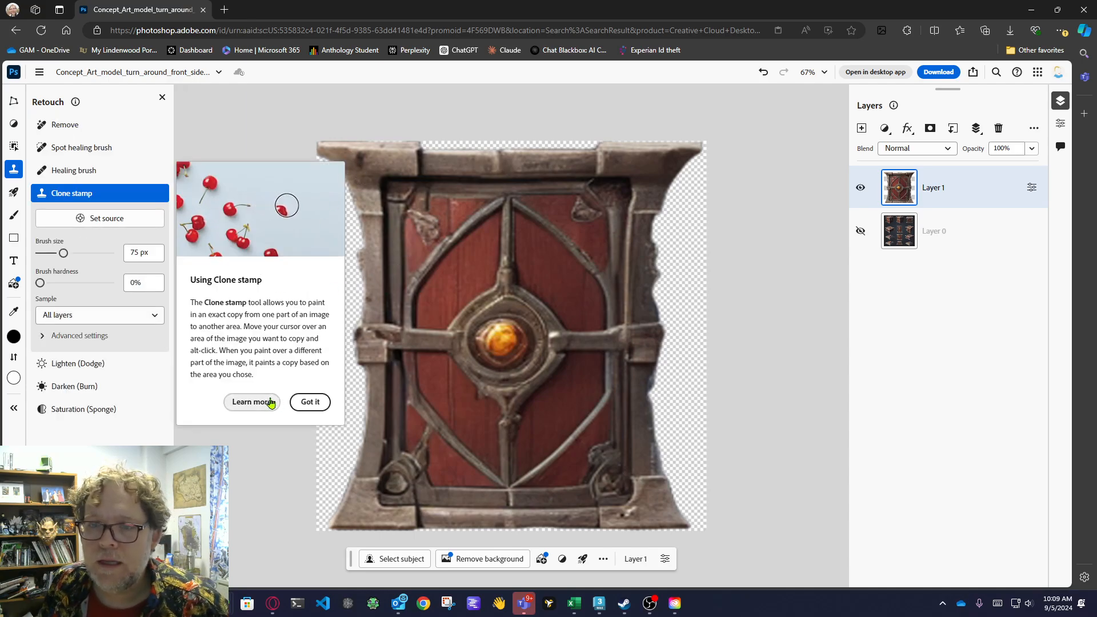
pyautogui.click(306, 402)
pyautogui.press('alt')
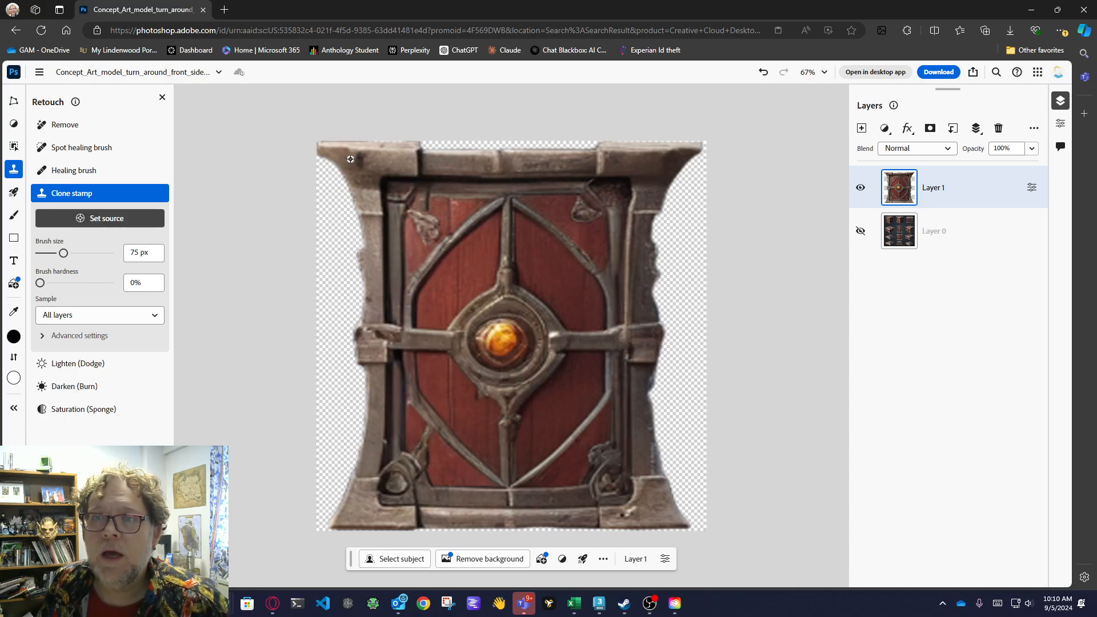
pyautogui.keyDown('alt'); pyautogui.click(353, 162); pyautogui.keyUp('alt')
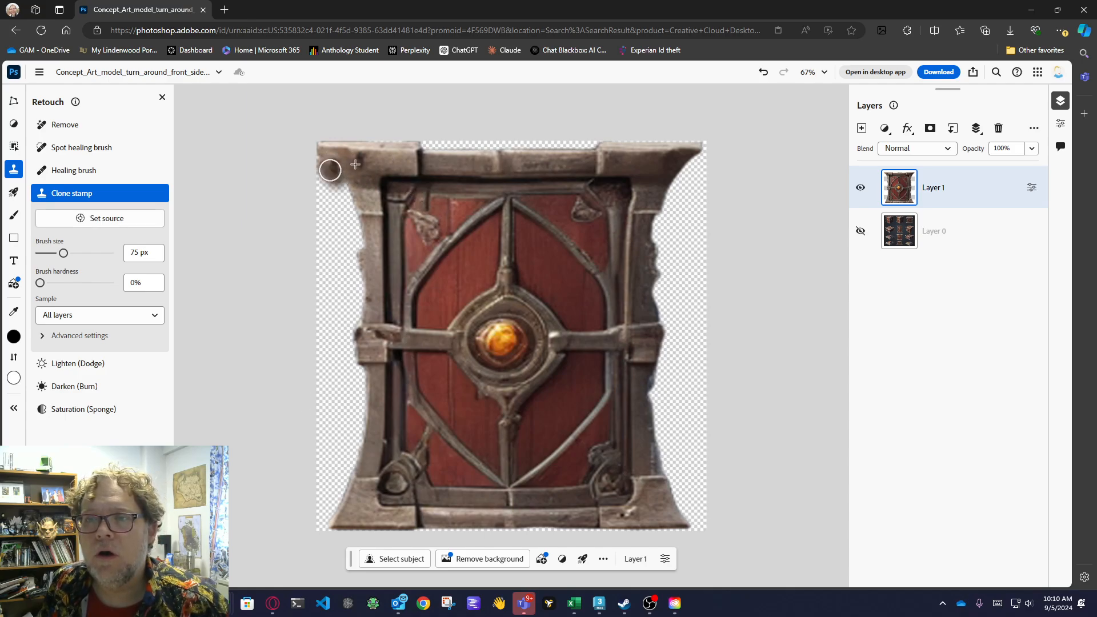
pyautogui.moveTo(330, 169); pyautogui.dragTo(350, 229)
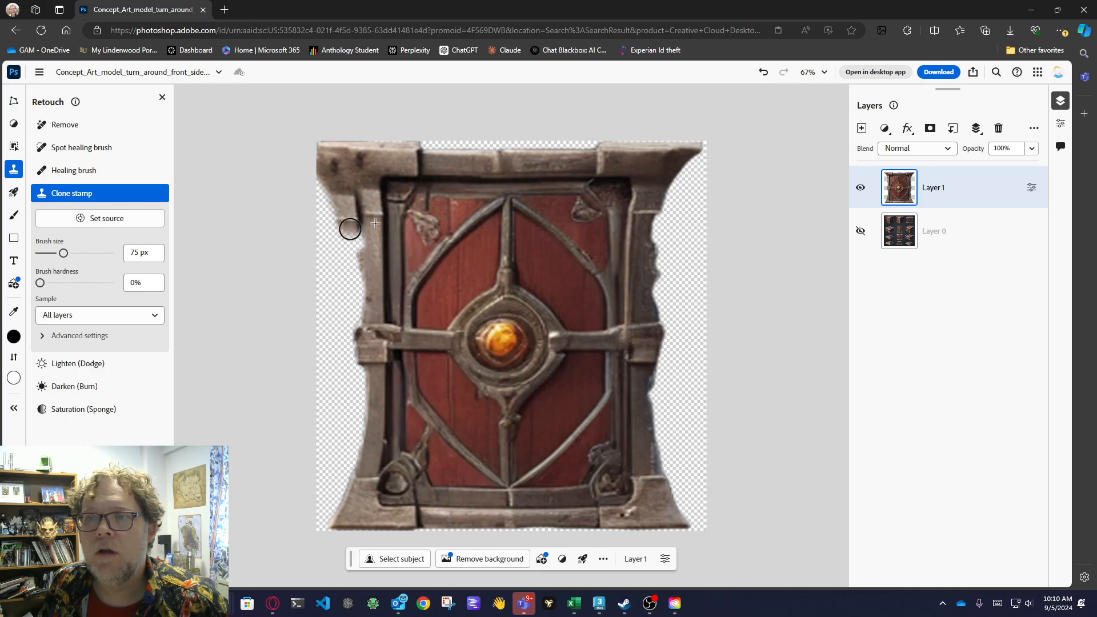
pyautogui.press('alt')
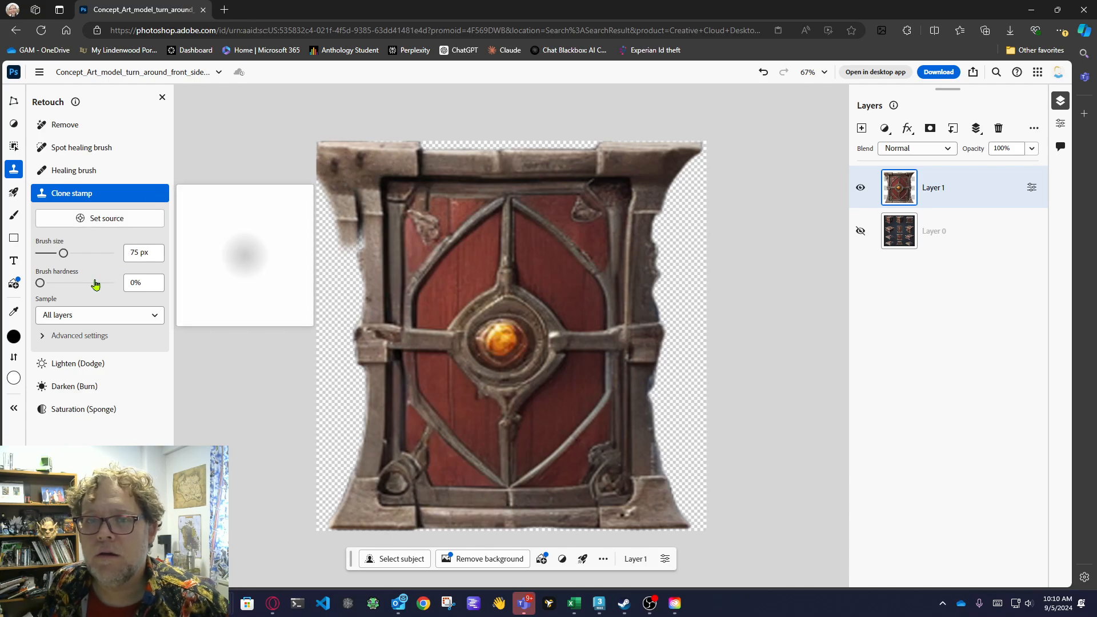
# Set the Clone stamp size to 45 px and clone wood from the left post over the gap below the upper-left corner.
pyautogui.moveTo(64, 253)
pyautogui.mouseDown()
pyautogui.moveTo(46, 256)
pyautogui.moveTo(57, 253)
pyautogui.mouseUp()
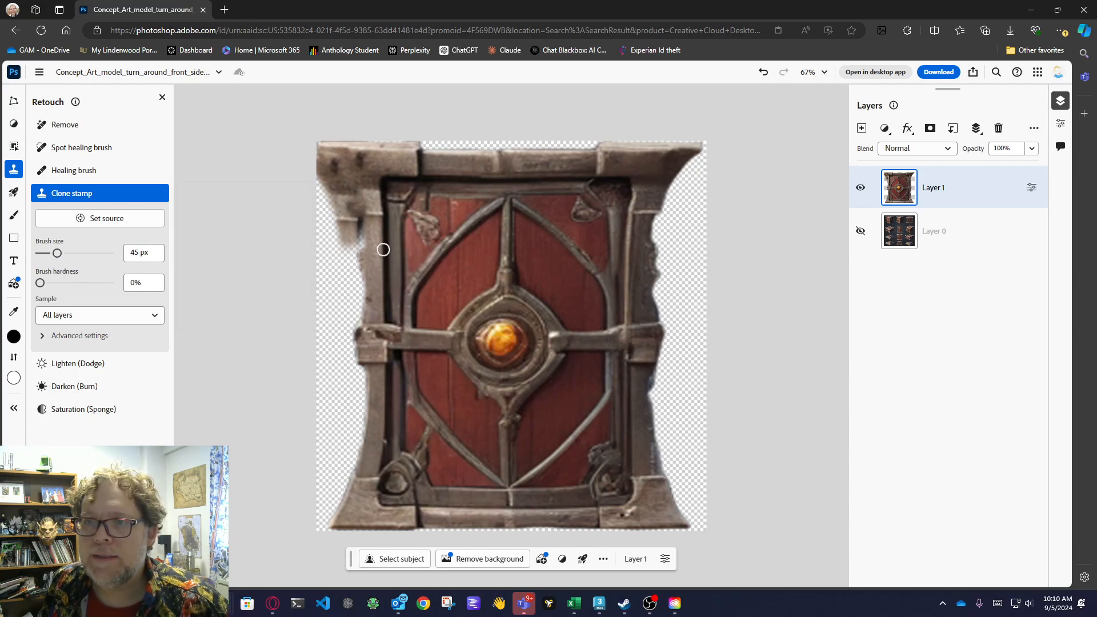
pyautogui.press('alt')
pyautogui.keyDown('alt'); pyautogui.click(367, 219); pyautogui.keyUp('alt')
pyautogui.click(362, 228)
pyautogui.moveTo(350, 212); pyautogui.dragTo(355, 207)
pyautogui.keyDown('alt'); pyautogui.click(375, 216); pyautogui.keyUp('alt')
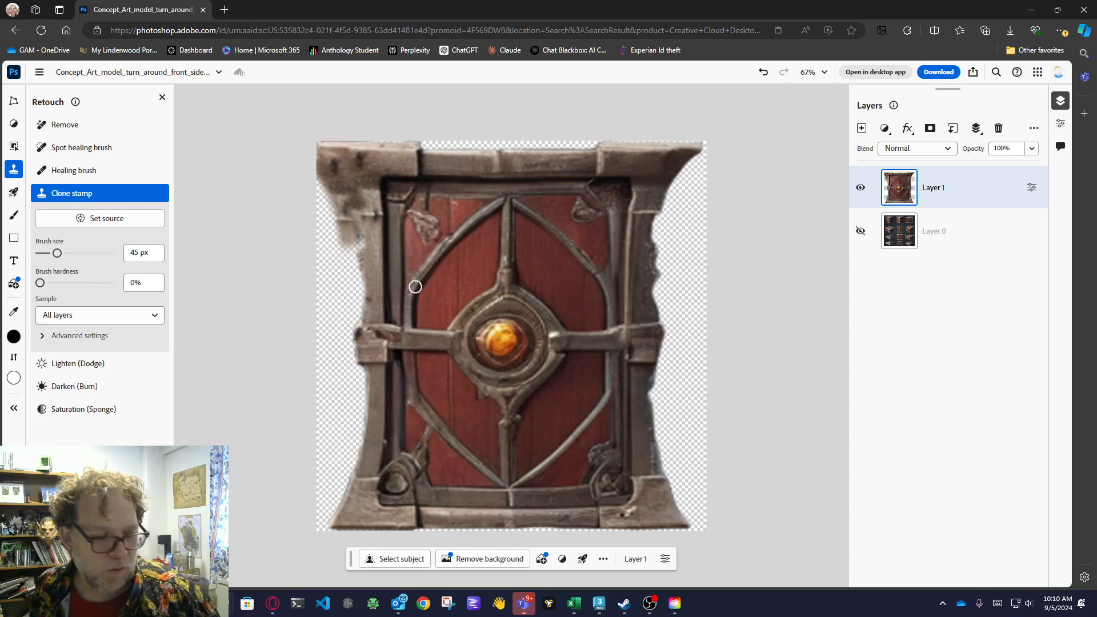
# Clone wood from the left post with the 45 px Clone stamp to fill out its ragged edge below the upper-left corner.
pyautogui.press('alt')
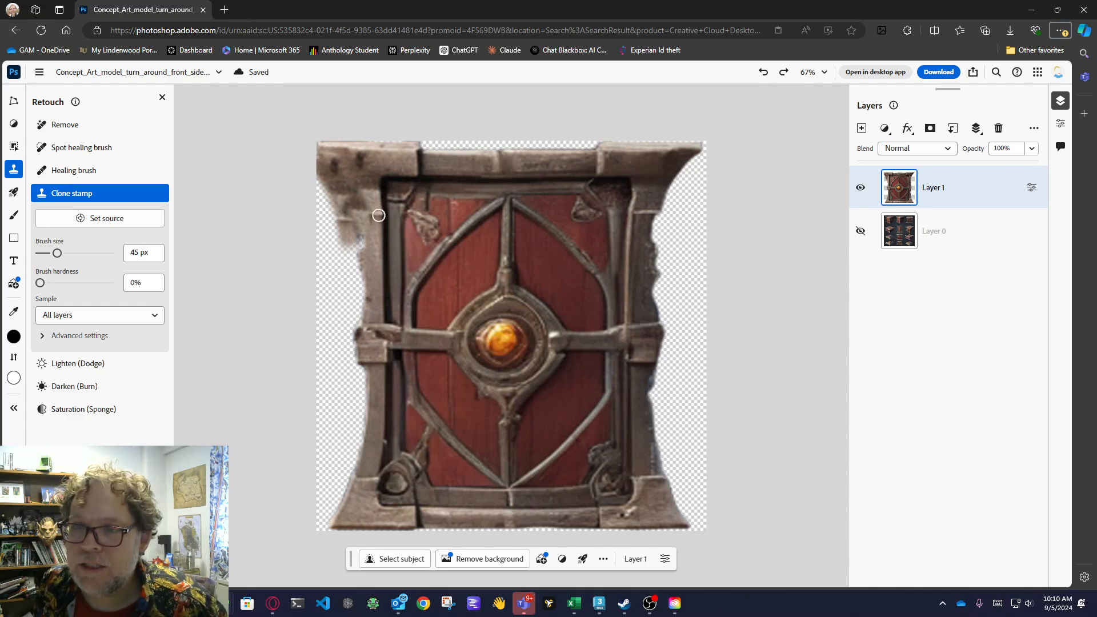
pyautogui.click(373, 213)
pyautogui.press('alt')
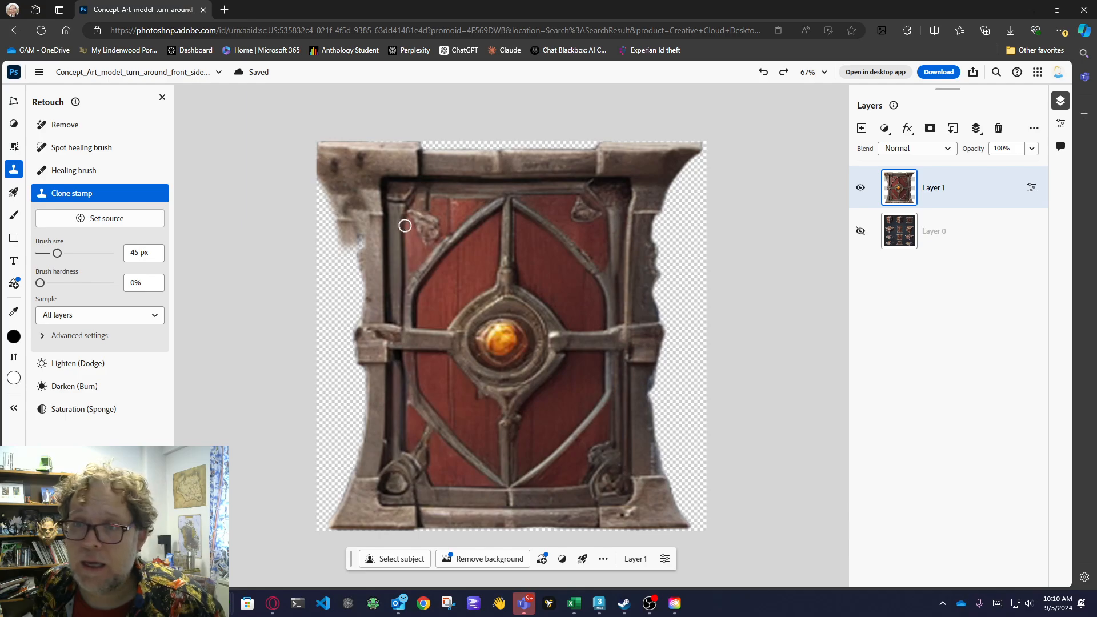
pyautogui.press('alt')
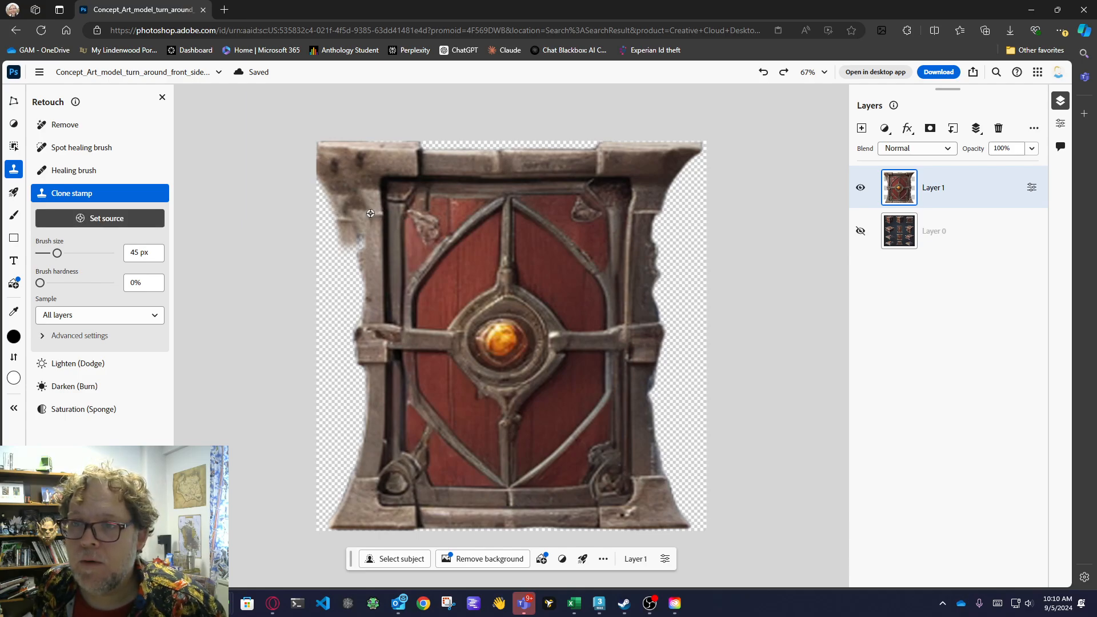
pyautogui.keyDown('alt'); pyautogui.click(371, 214); pyautogui.keyUp('alt')
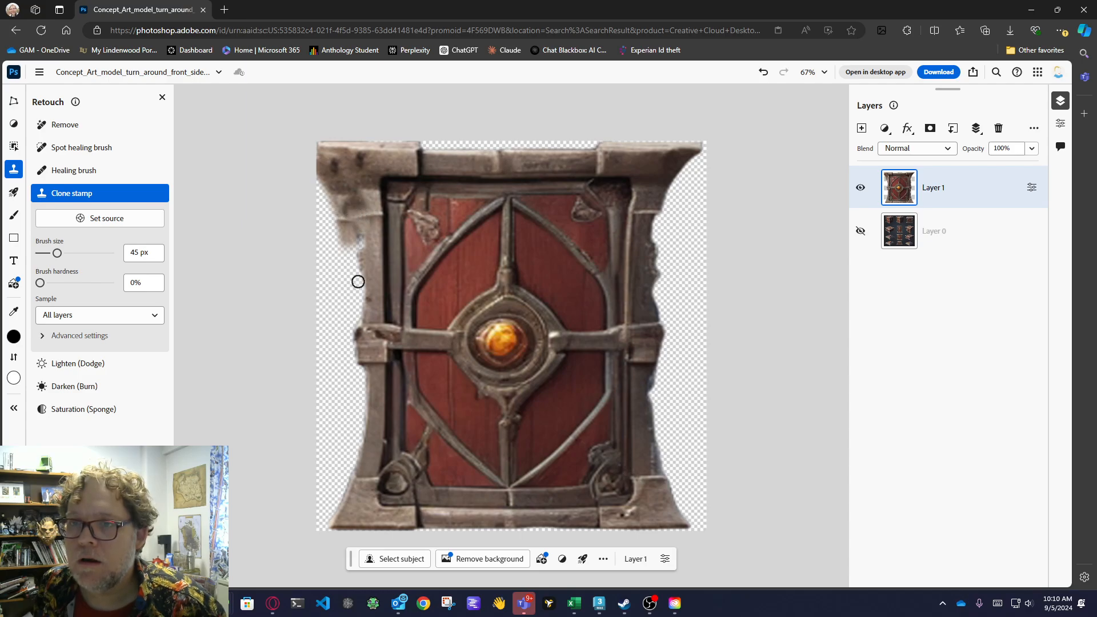
pyautogui.press('alt')
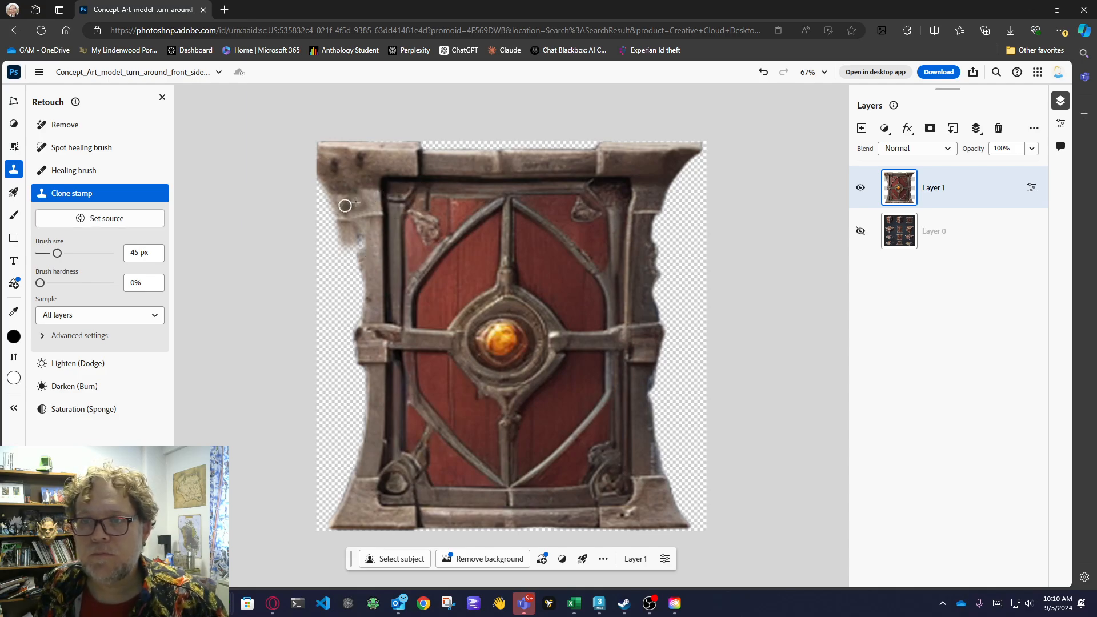
pyautogui.press('alt')
pyautogui.keyDown('alt'); pyautogui.click(370, 251); pyautogui.keyUp('alt')
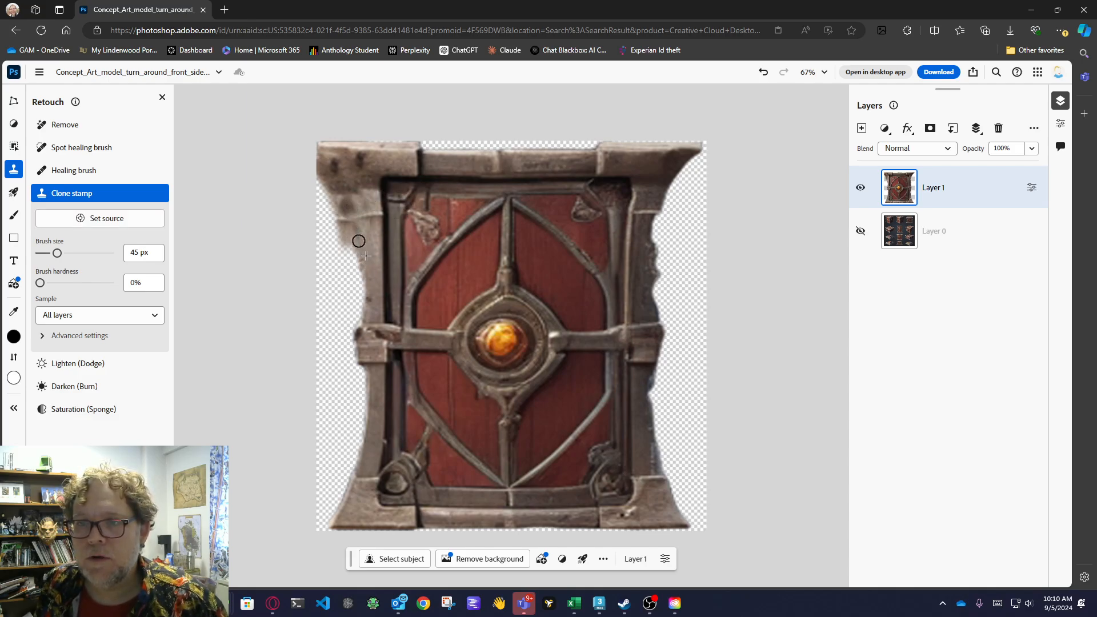
# Select a narrow full-height strip along the left post, about 61 × 1009 px, with the Rectangular marquee and copy it to a new layer.
pyautogui.click(14, 149)
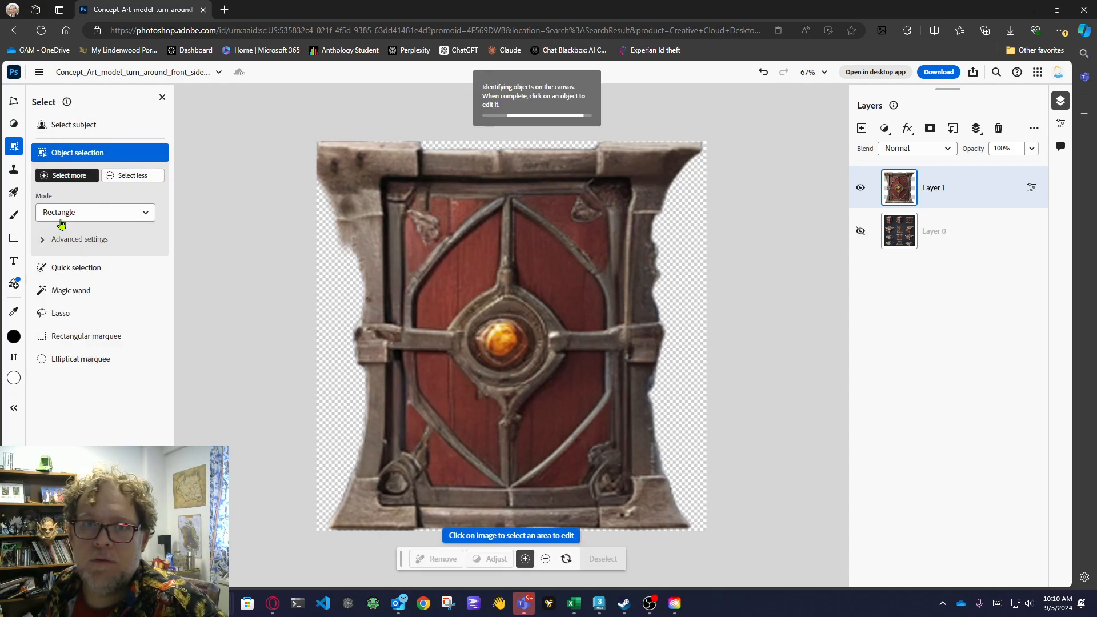
pyautogui.click(84, 334)
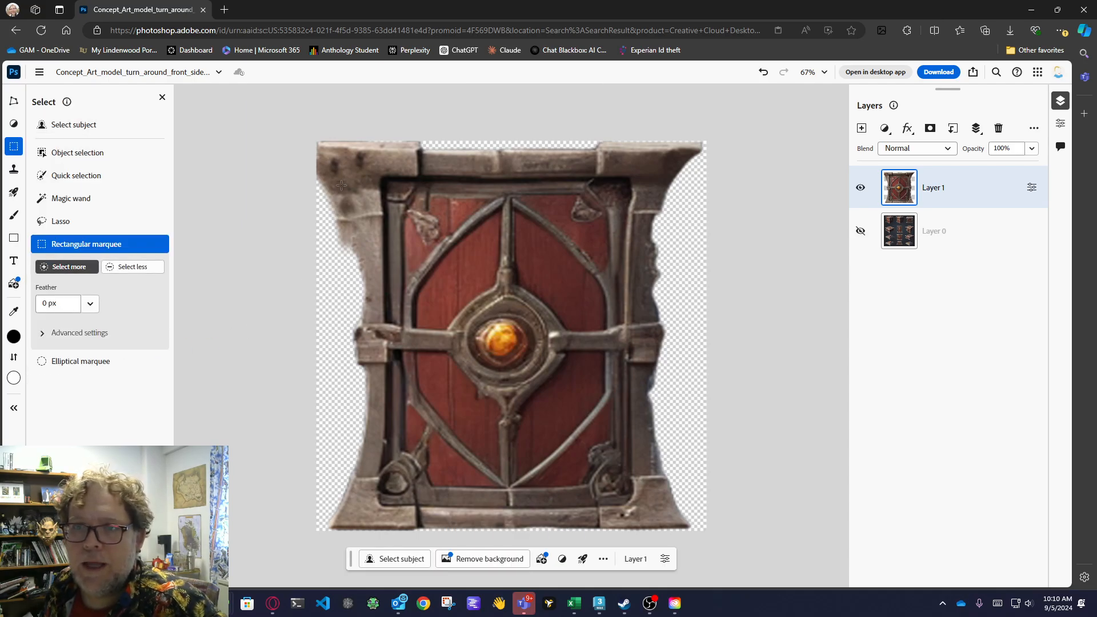
pyautogui.moveTo(361, 148); pyautogui.dragTo(359, 323)
pyautogui.moveTo(361, 541); pyautogui.dragTo(376, 550)
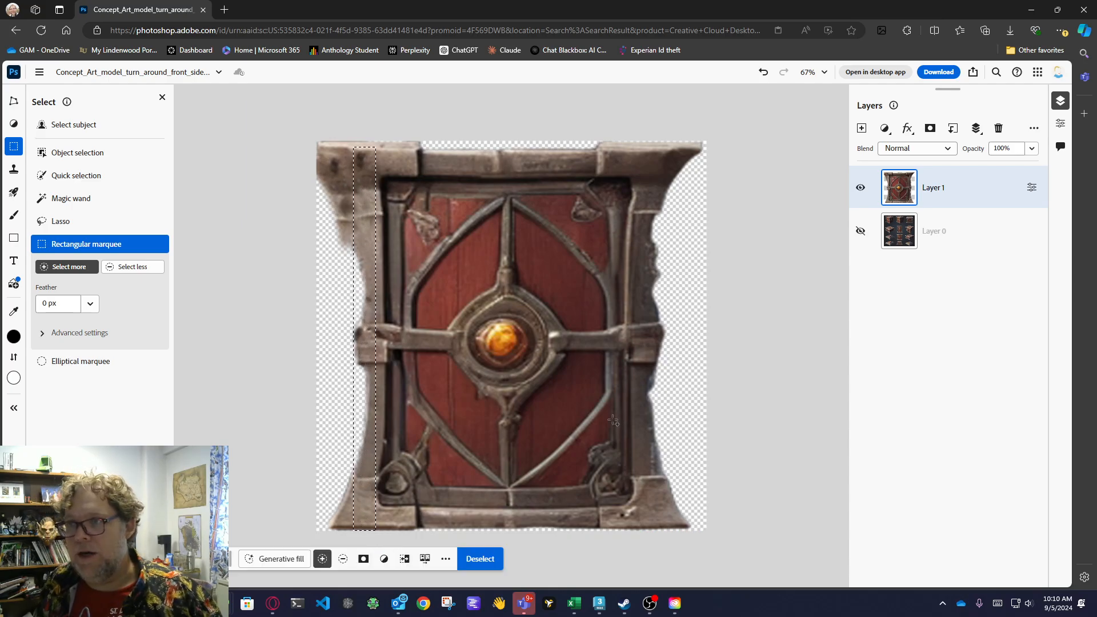
pyautogui.hotkey('ctrl', 'j')
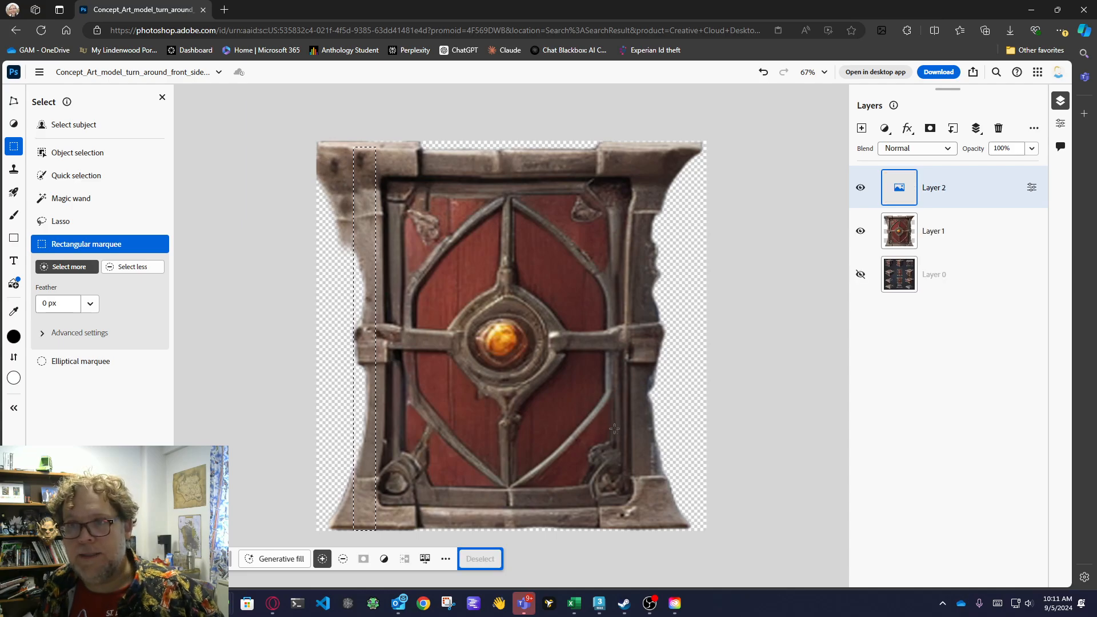
# Free-transform the copied strip outward past the canvas's left edge to about 186 px wide, and move its layer below Layer 1.
pyautogui.hotkey('ctrl', 't')
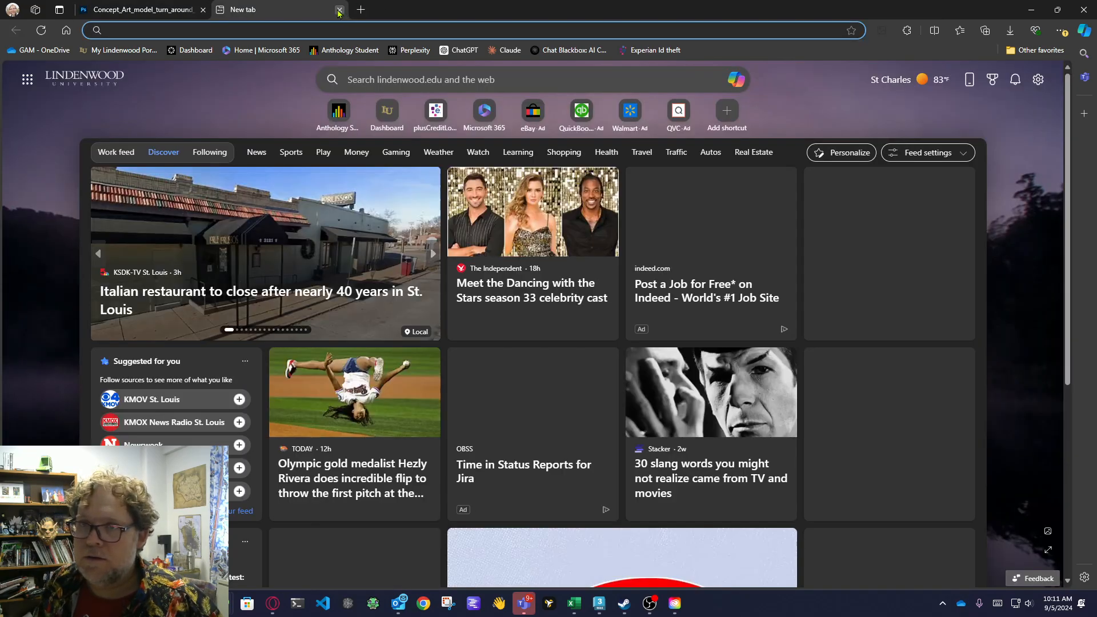
pyautogui.click(339, 10)
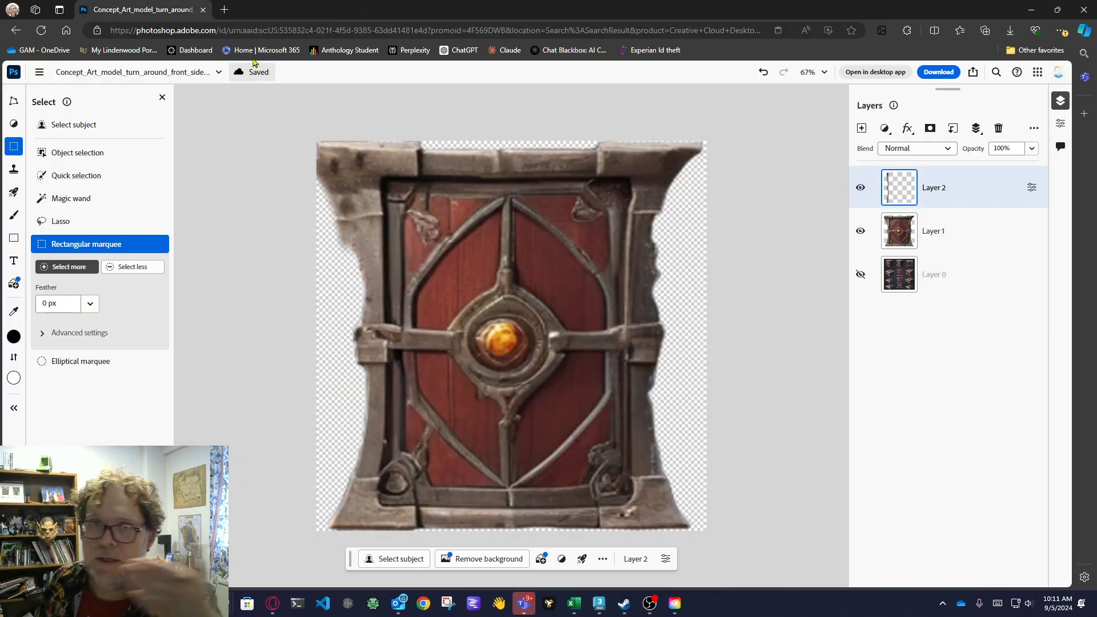
pyautogui.click(40, 73)
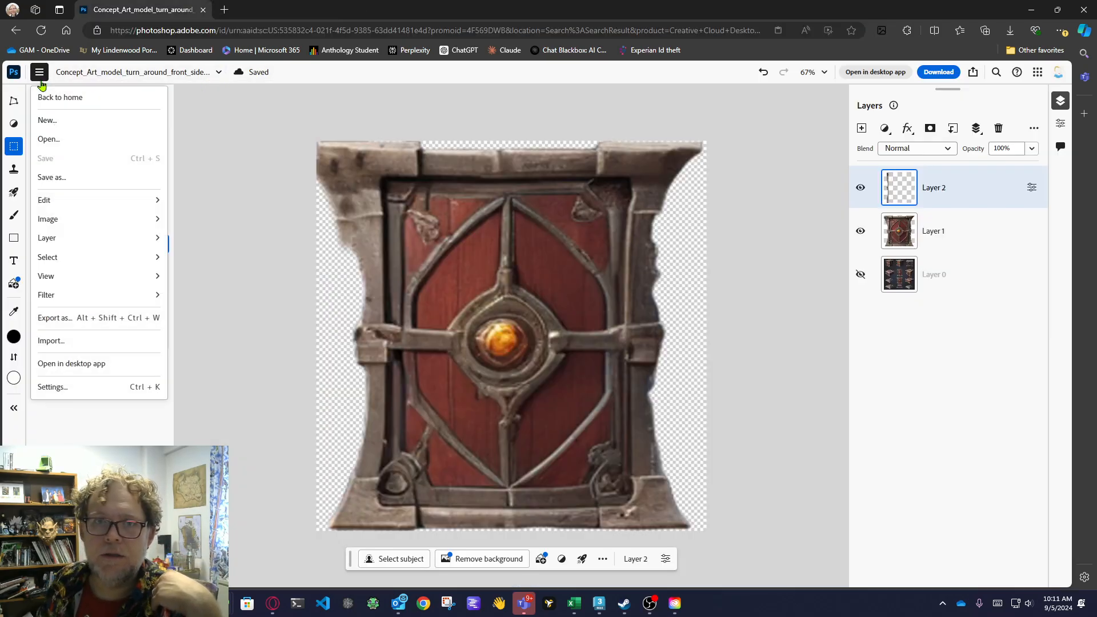
pyautogui.moveTo(119, 208)
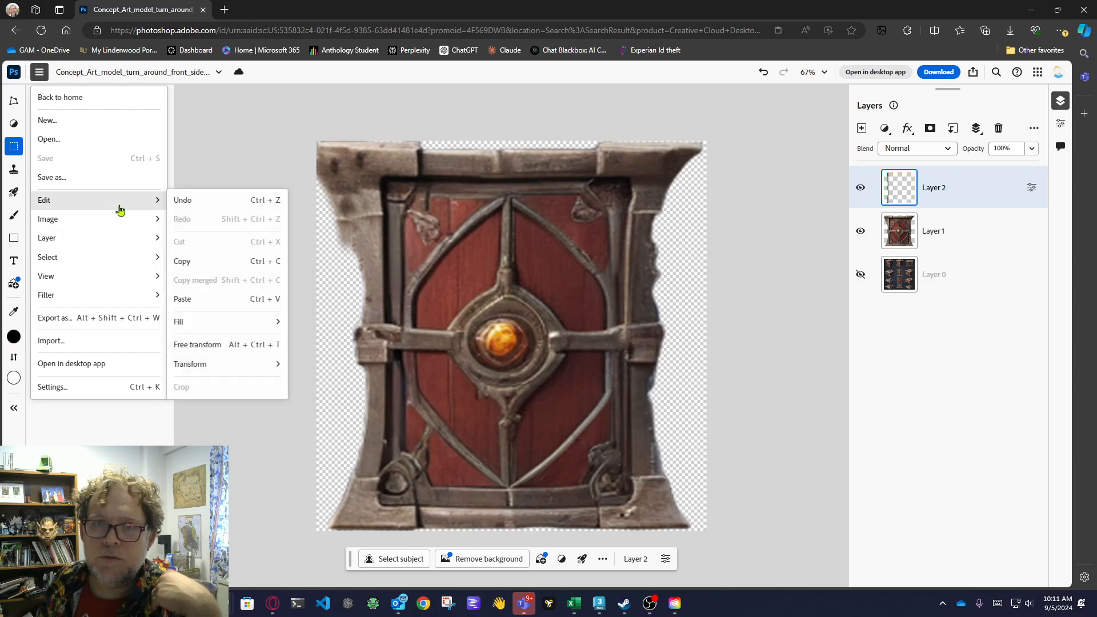
pyautogui.click(197, 344)
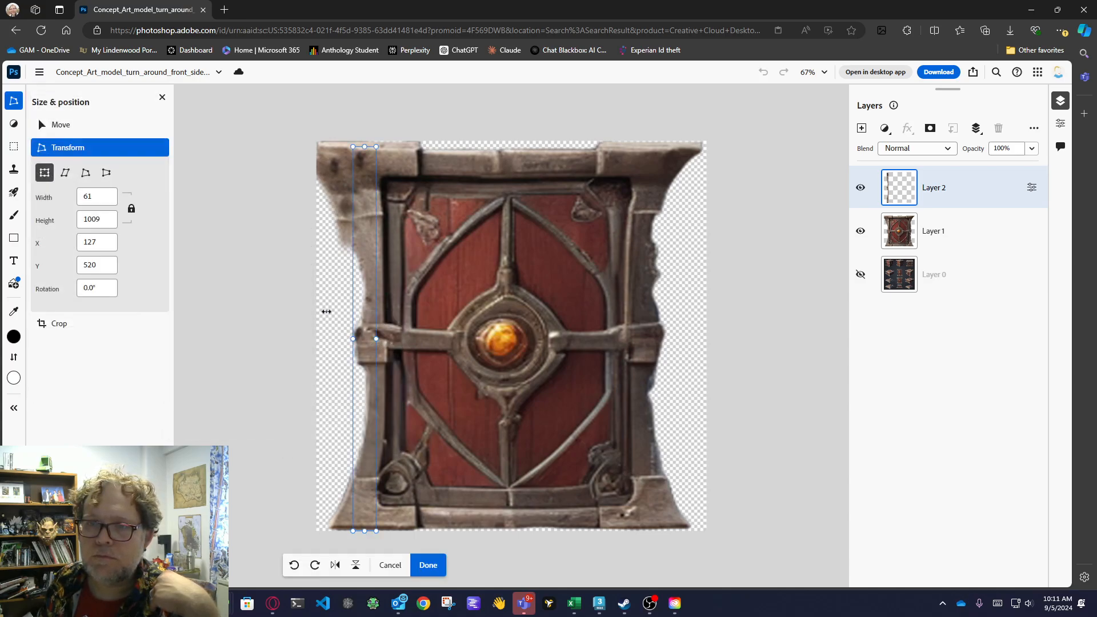
pyautogui.moveTo(348, 337); pyautogui.dragTo(302, 337)
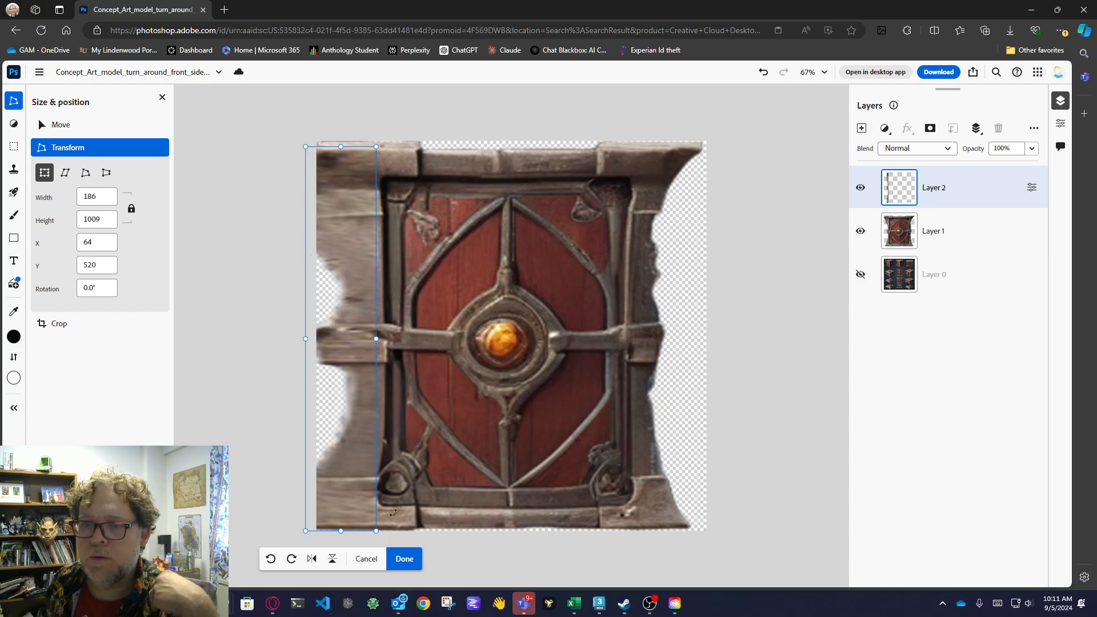
pyautogui.click(404, 559)
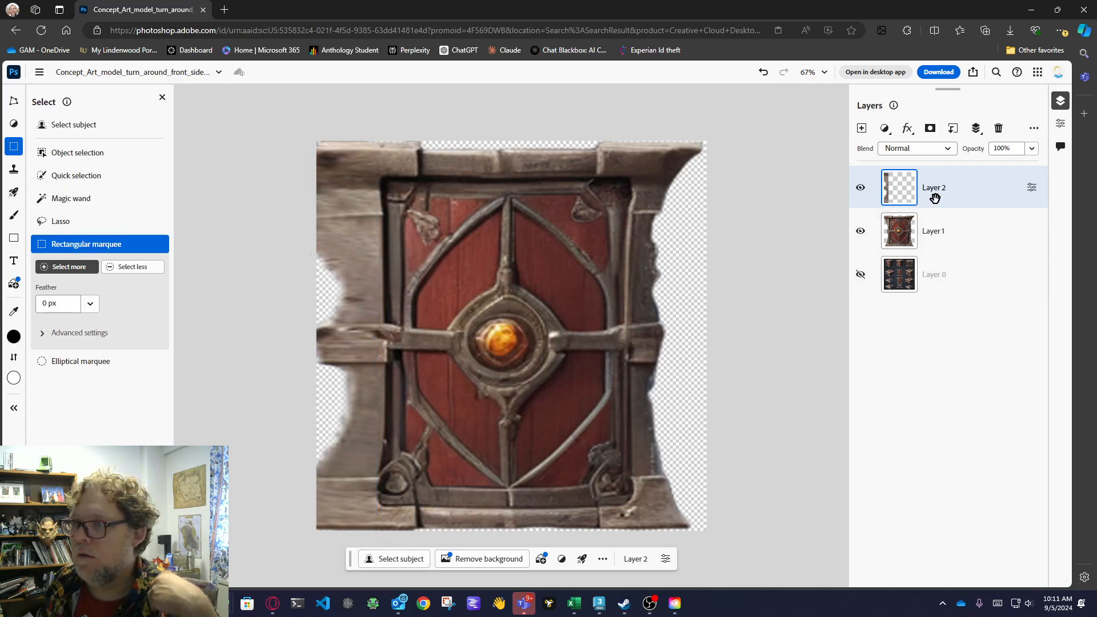
pyautogui.moveTo(933, 188); pyautogui.dragTo(892, 256)
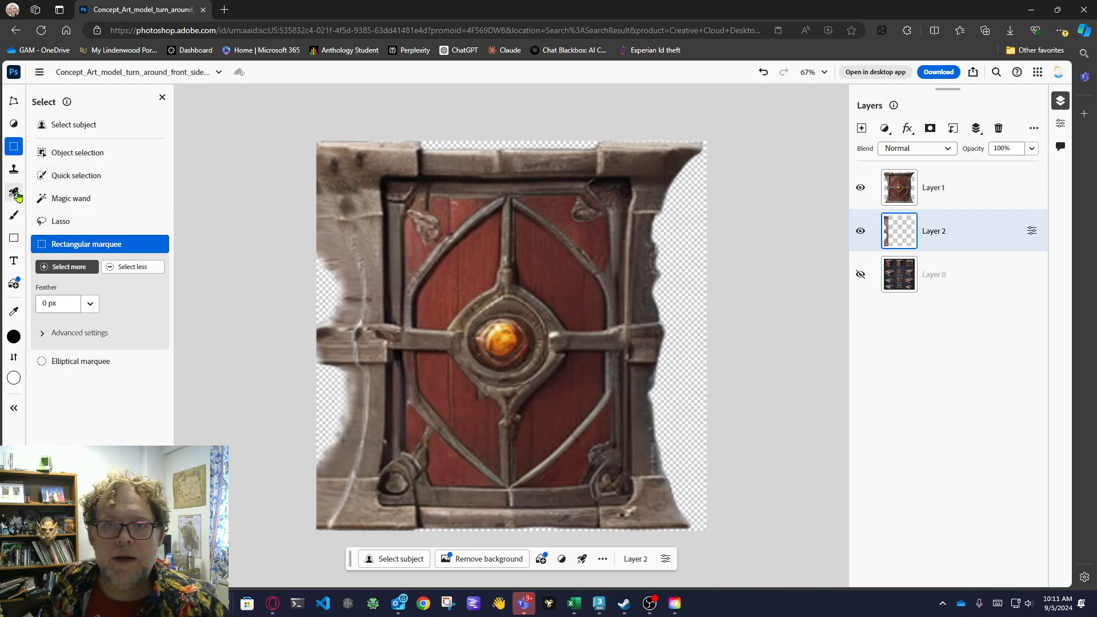
# On Layer 1, heal the pale seam down the left post to just below the crossbar bracket with the 75 px Spot healing brush.
pyautogui.click(14, 169)
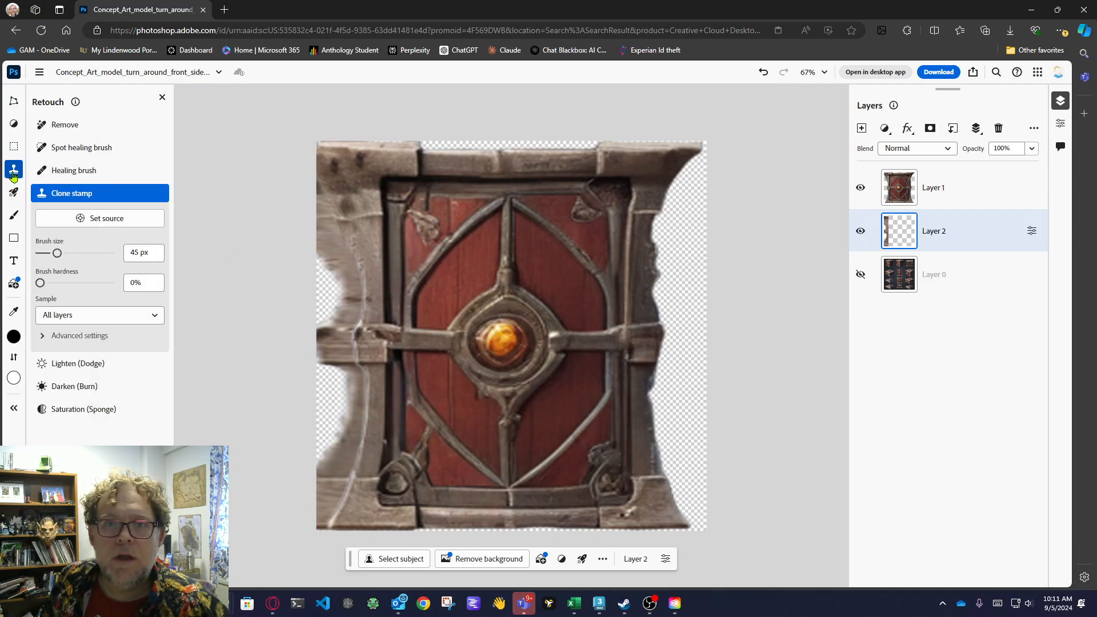
pyautogui.click(86, 148)
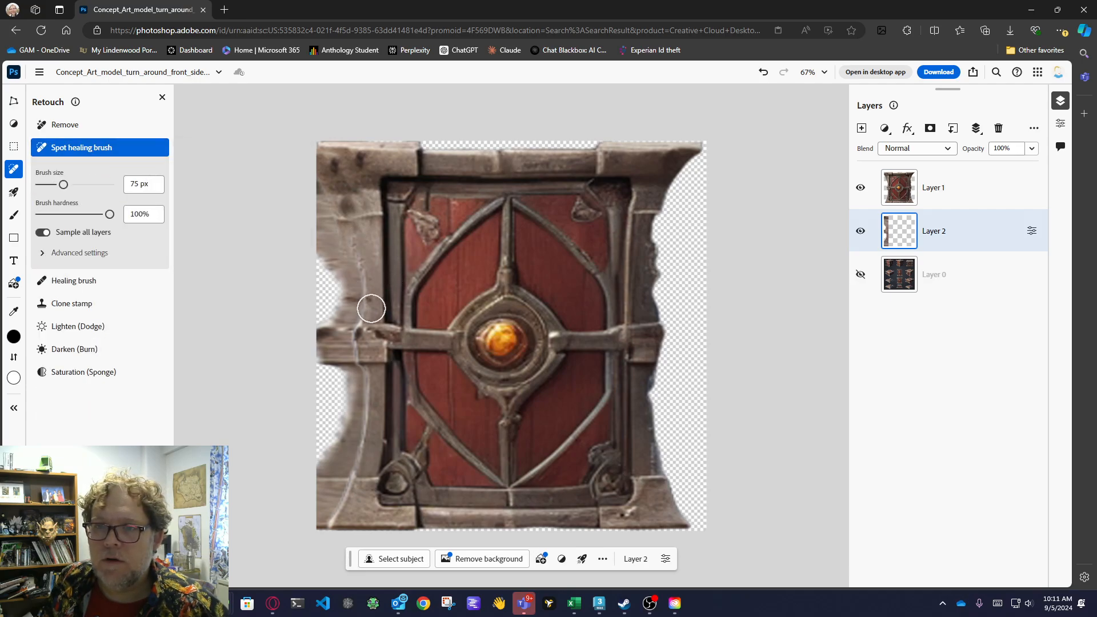
pyautogui.click(874, 194)
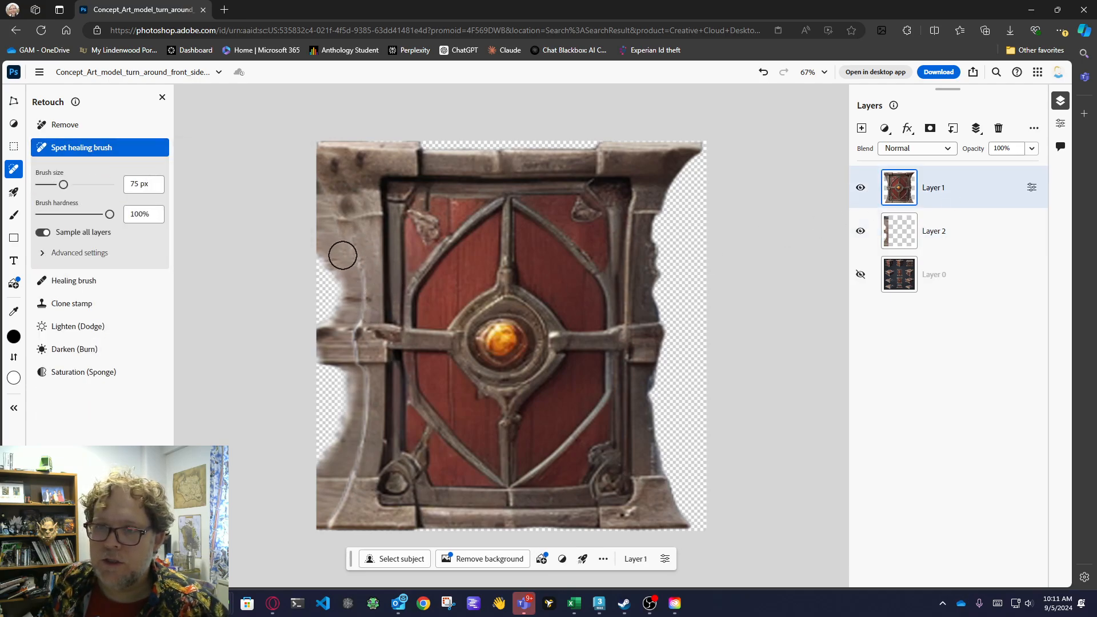
pyautogui.moveTo(361, 293); pyautogui.dragTo(365, 301)
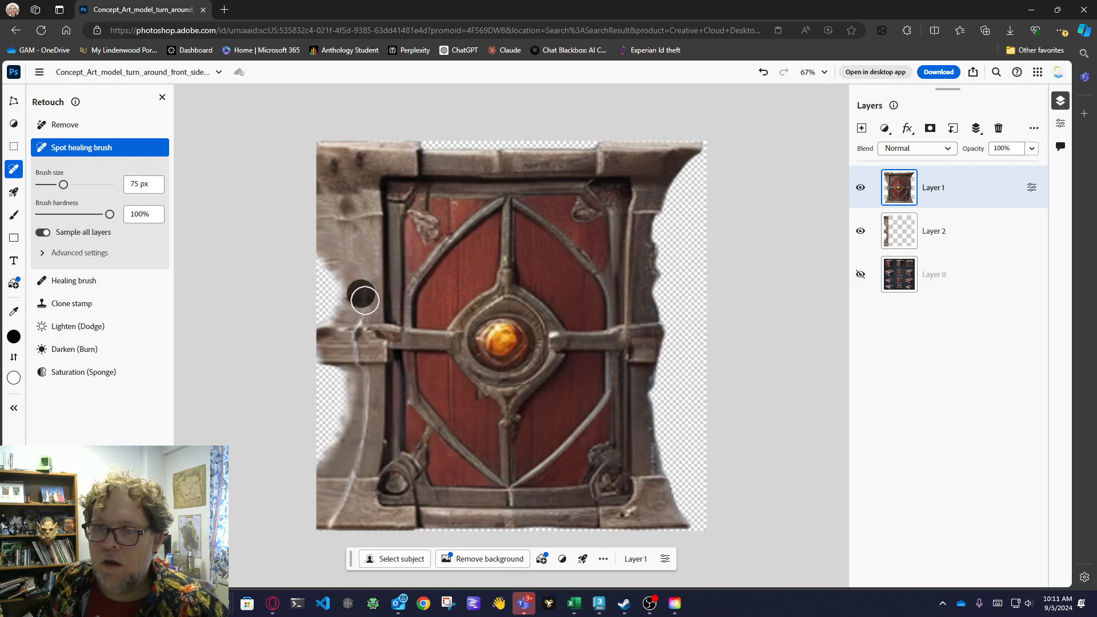
pyautogui.click(360, 317)
pyautogui.click(357, 335)
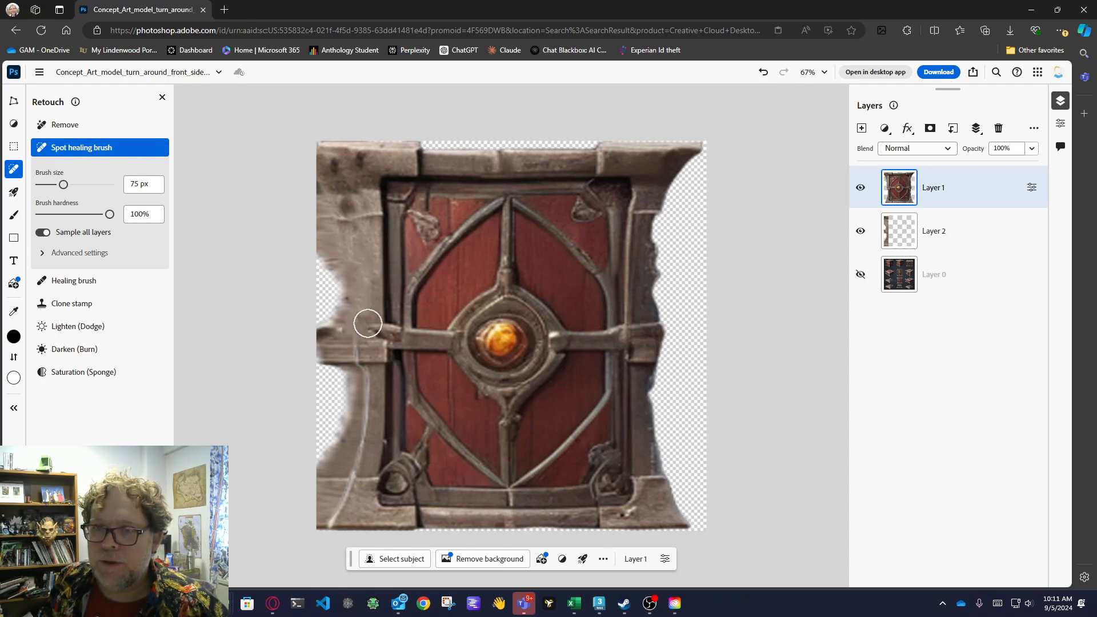
pyautogui.click(364, 320)
pyautogui.moveTo(352, 353); pyautogui.dragTo(365, 351)
pyautogui.click(364, 373)
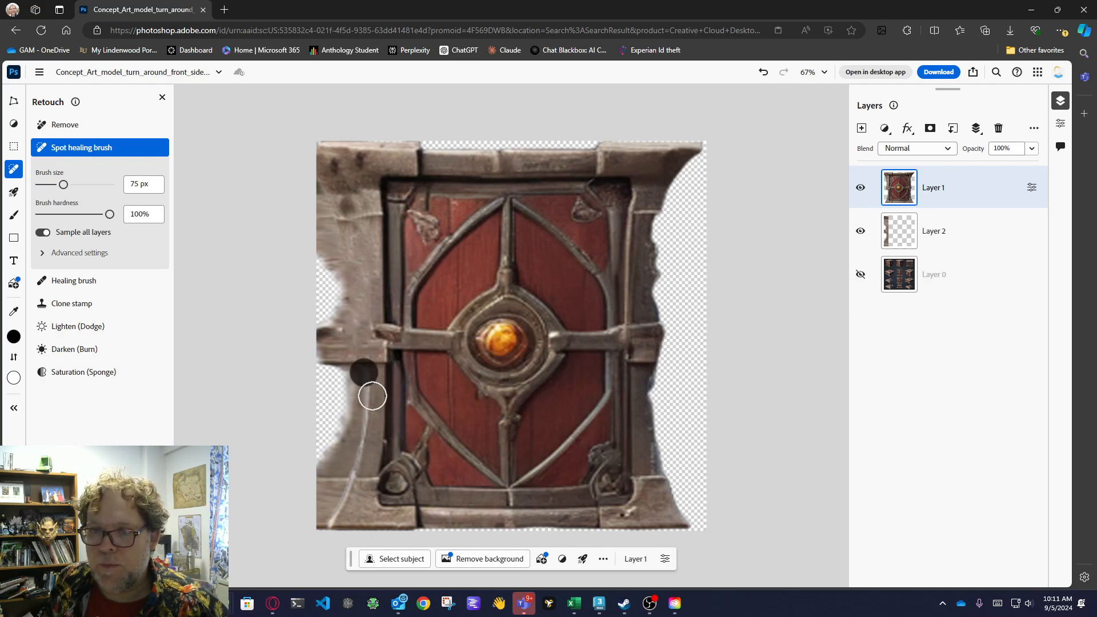
# Spot-heal the remaining seam along the lower left post down to the top of the lower-left corner block.
pyautogui.click(367, 392)
pyautogui.click(368, 401)
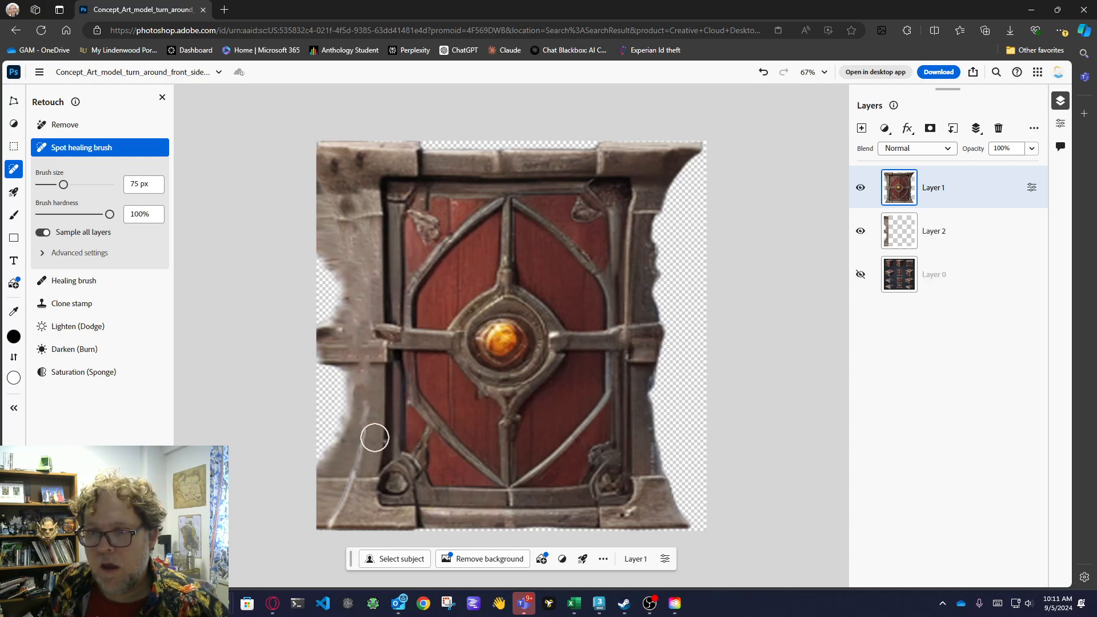
pyautogui.click(365, 420)
pyautogui.click(358, 437)
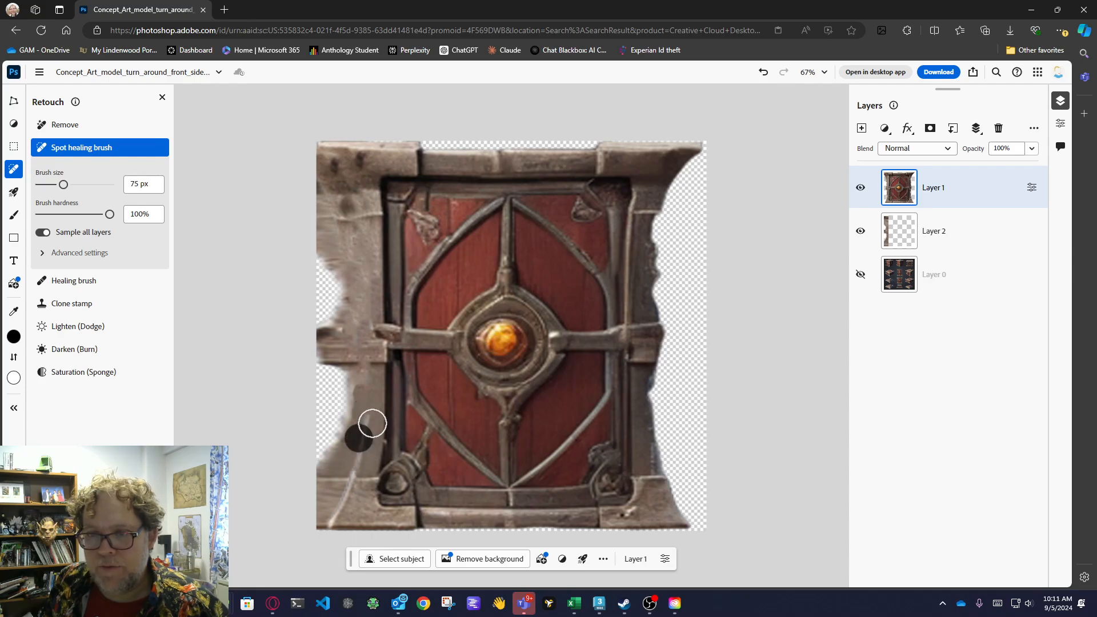
pyautogui.click(356, 466)
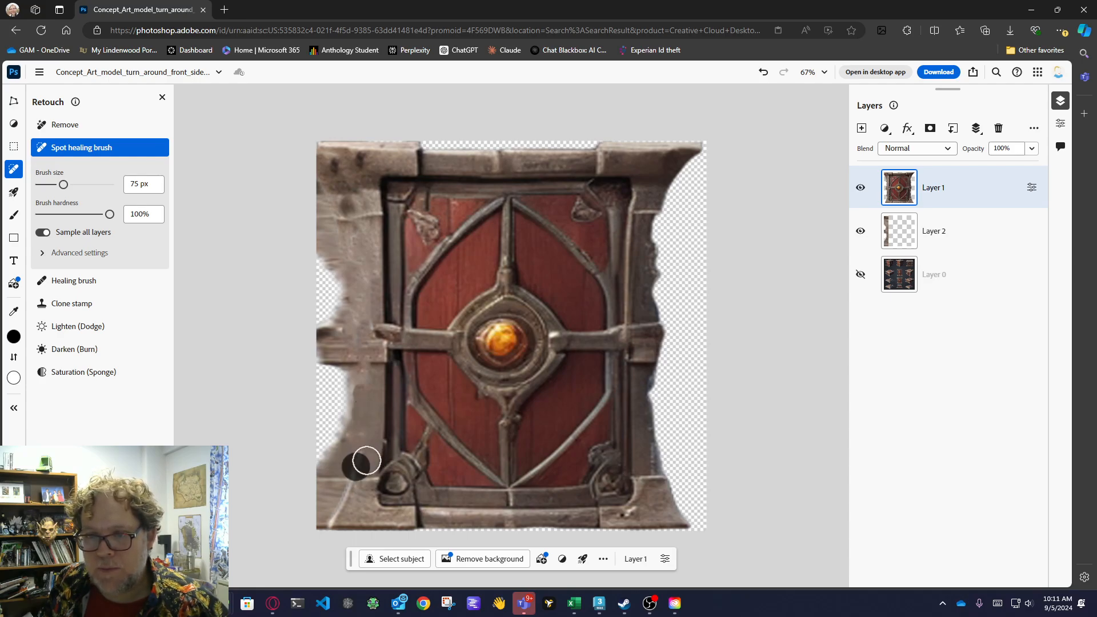
pyautogui.click(355, 466)
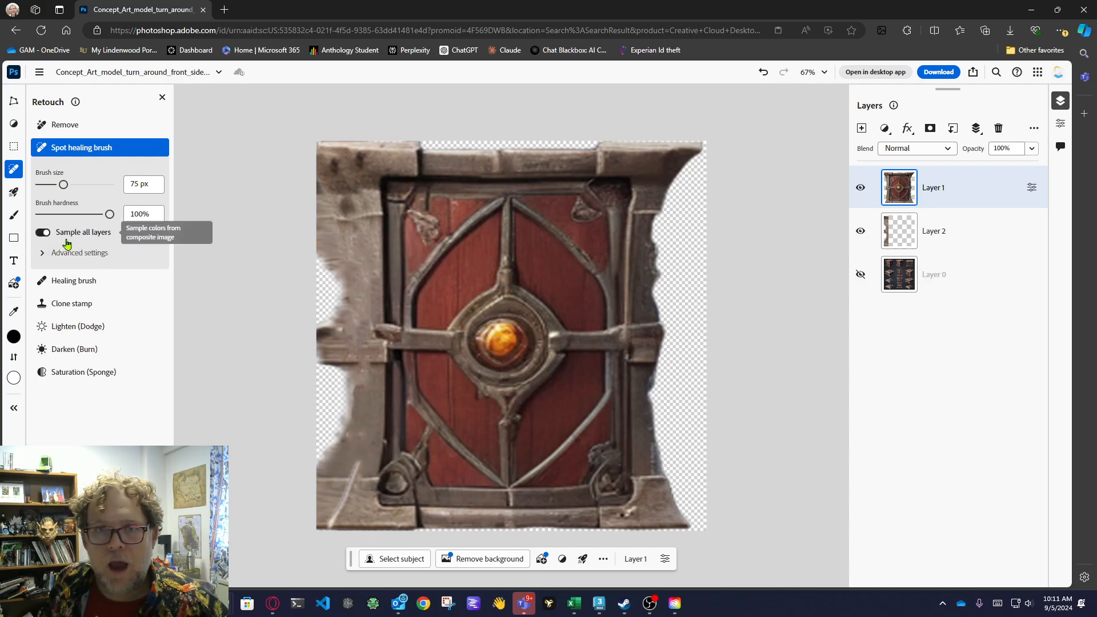
# With the Clone stamp at 45 px, sample the lower-left corner block's top edge and clone it over the seam, redoing the first attempt.
pyautogui.click(82, 303)
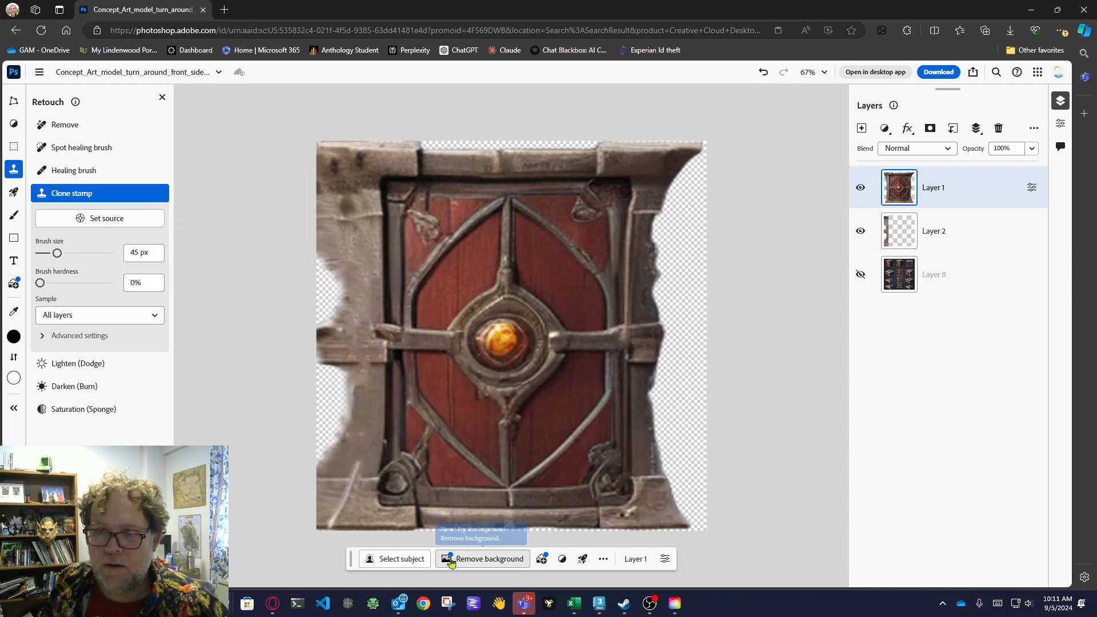
pyautogui.press('alt')
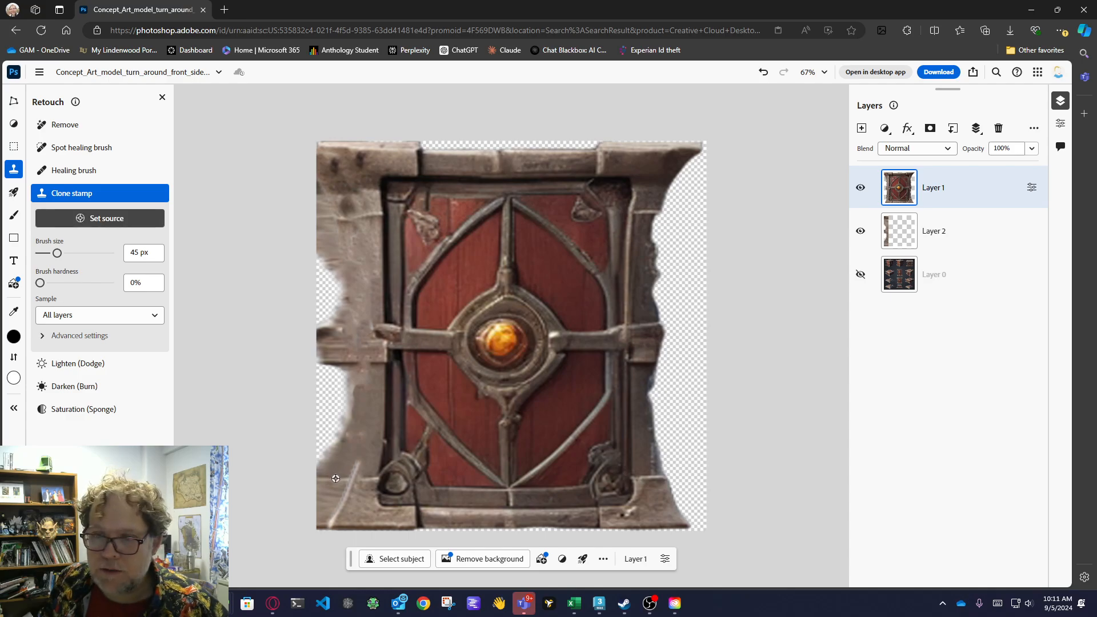
pyautogui.keyDown('alt'); pyautogui.click(336, 478); pyautogui.keyUp('alt')
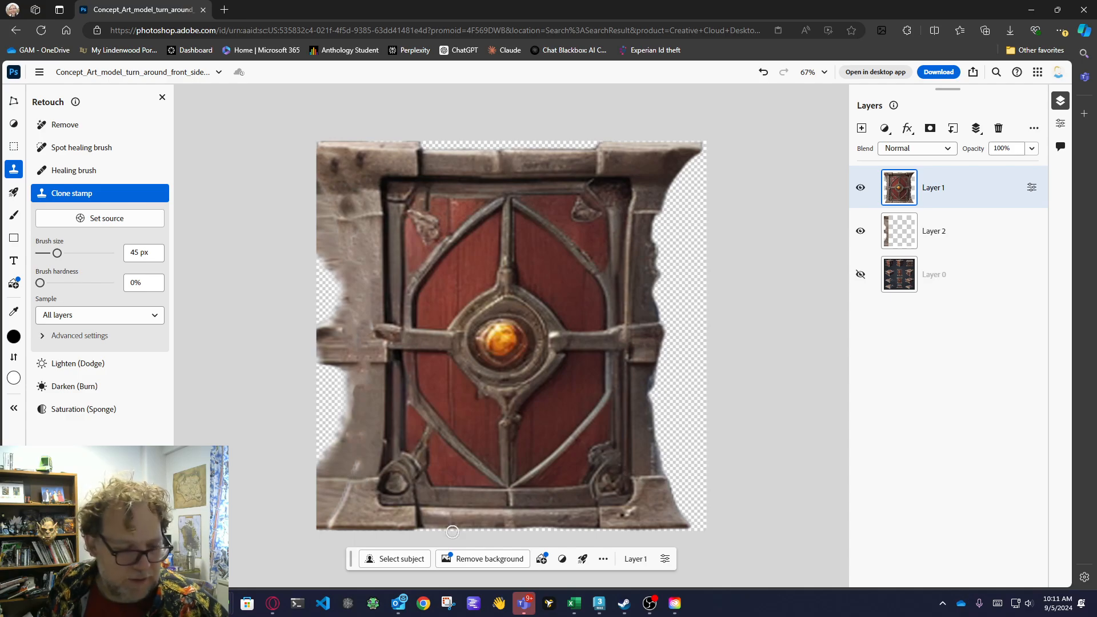
pyautogui.hotkey('ctrl', 'z')
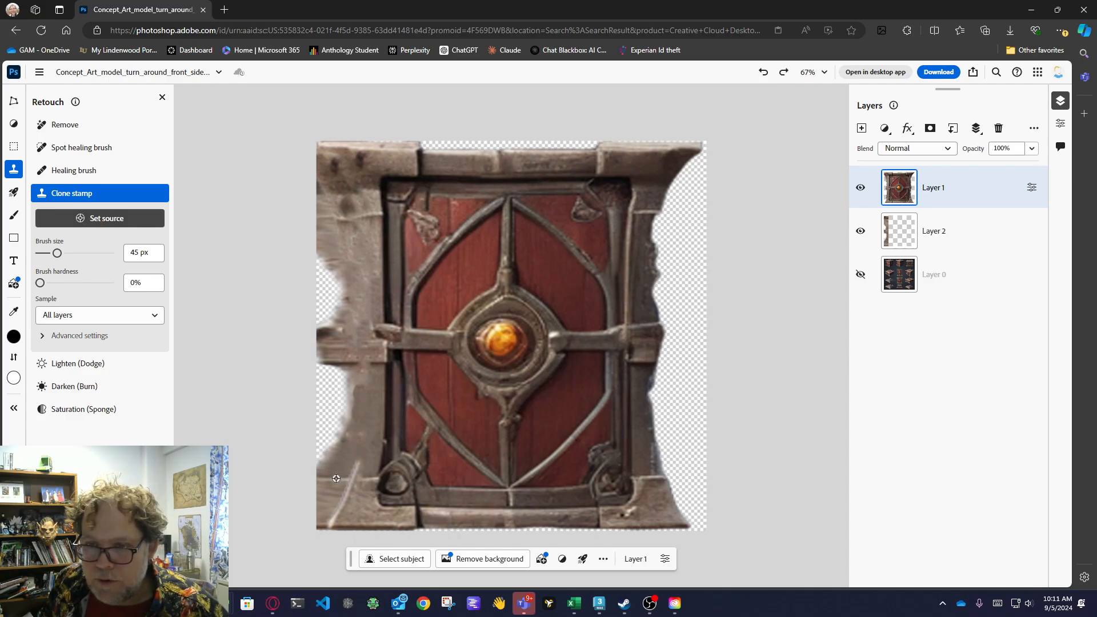
pyautogui.keyDown('alt'); pyautogui.click(338, 479); pyautogui.keyUp('alt')
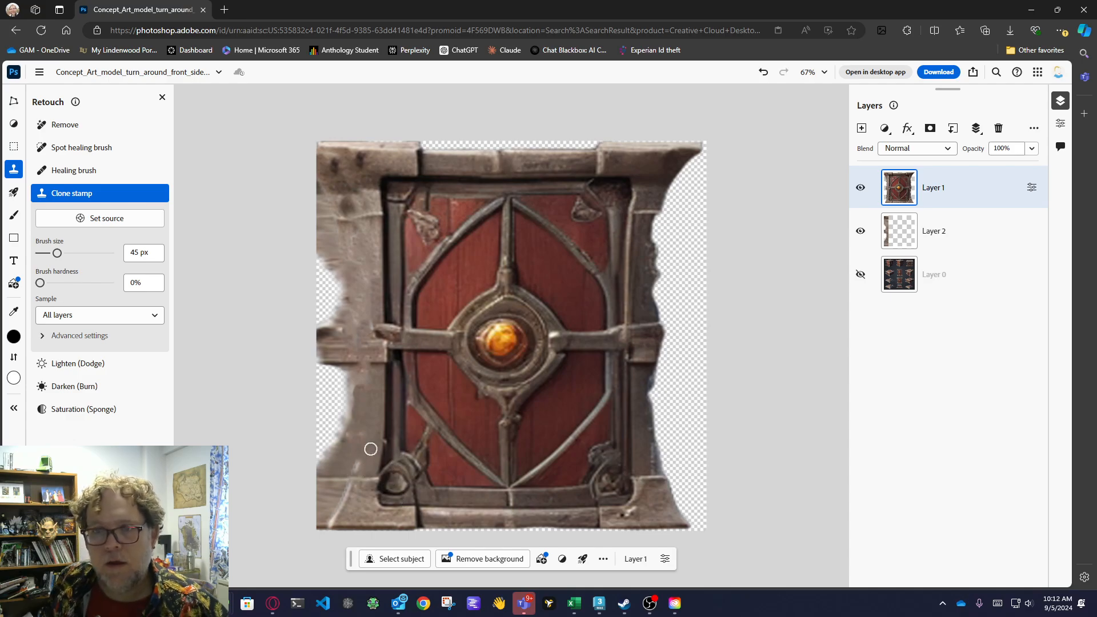
# Set the Spot healing brush to 33 px and 43% hardness, and heal the pale seams on and just above the lower-left corner block.
pyautogui.click(68, 148)
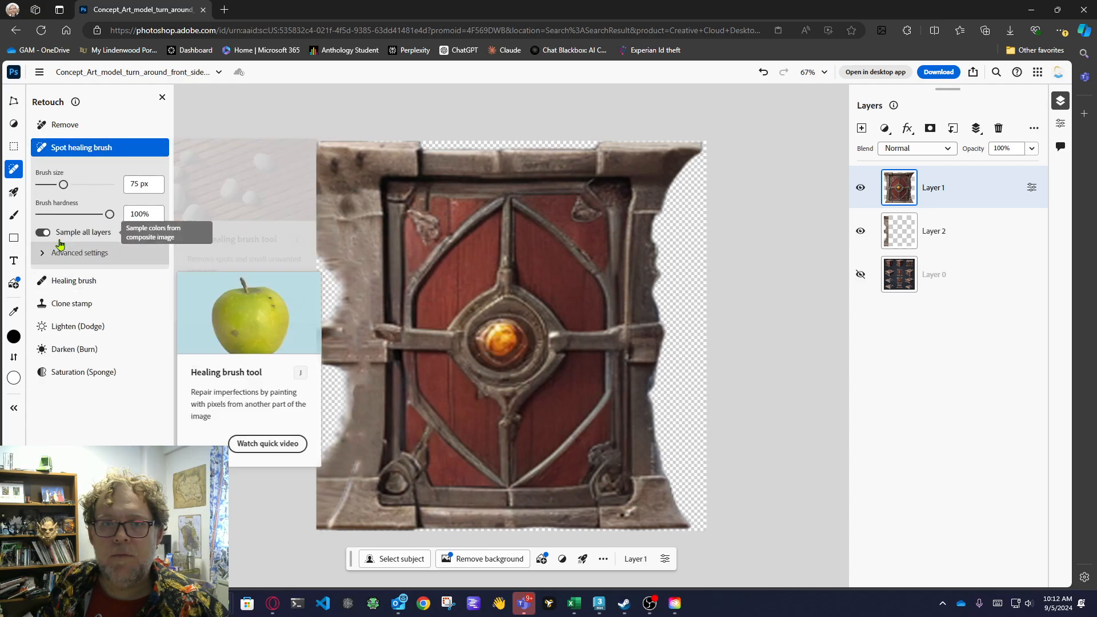
pyautogui.moveTo(64, 185); pyautogui.dragTo(54, 185)
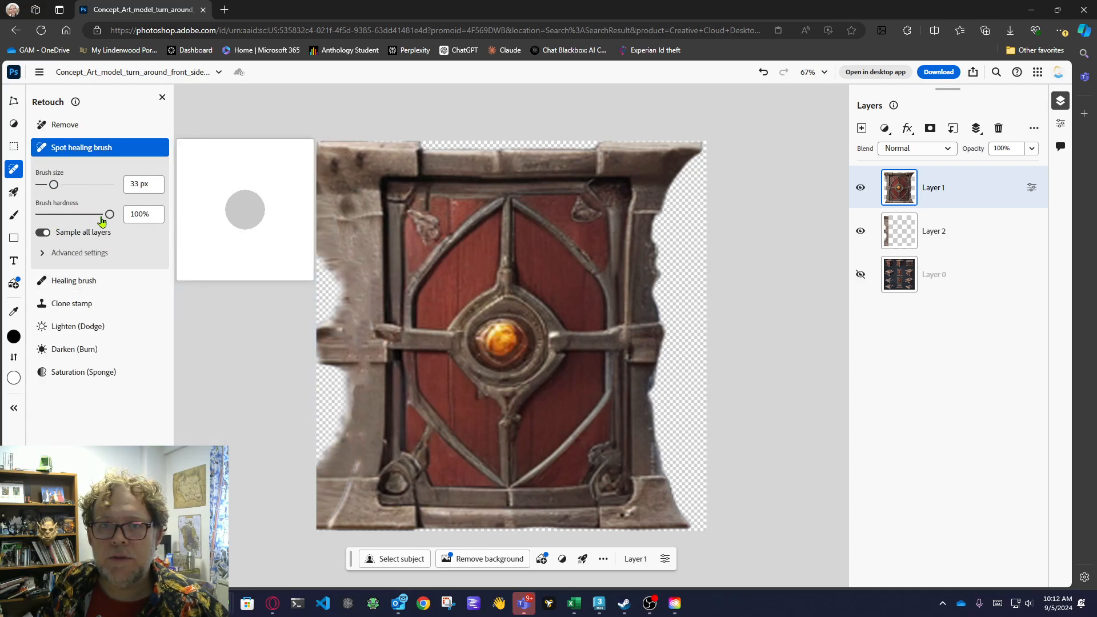
pyautogui.moveTo(101, 222); pyautogui.dragTo(70, 215)
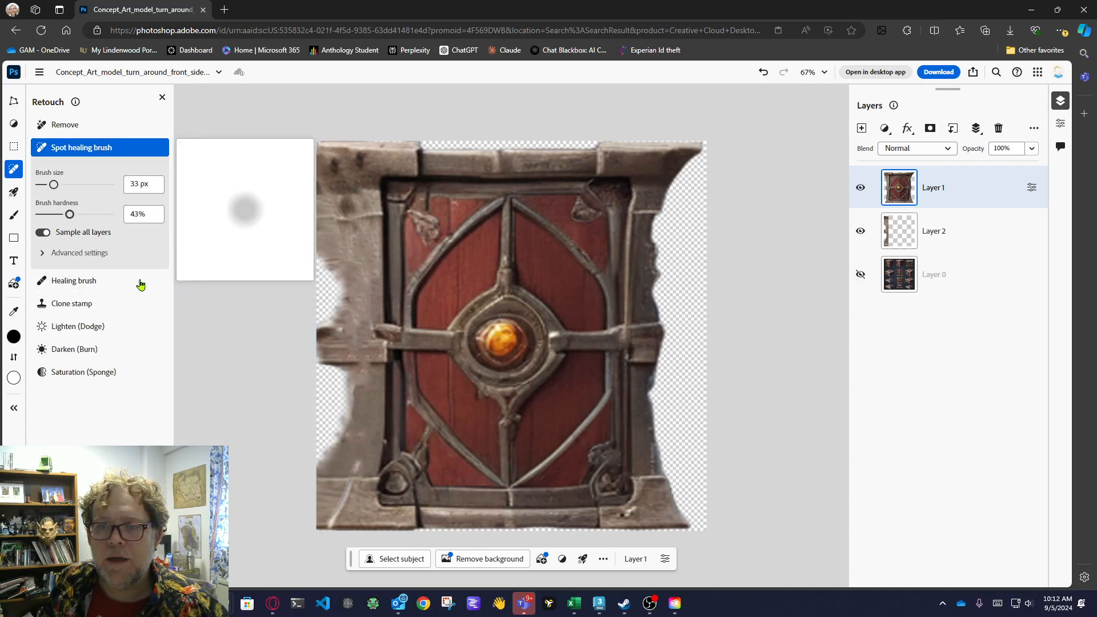
pyautogui.click(356, 463)
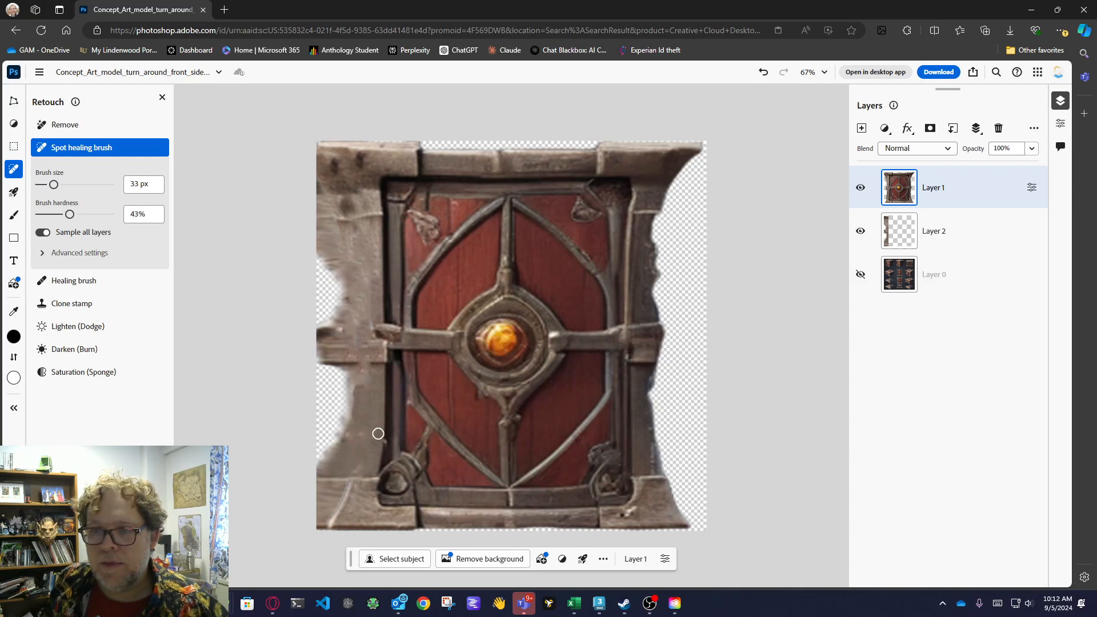
pyautogui.moveTo(350, 484); pyautogui.dragTo(327, 525)
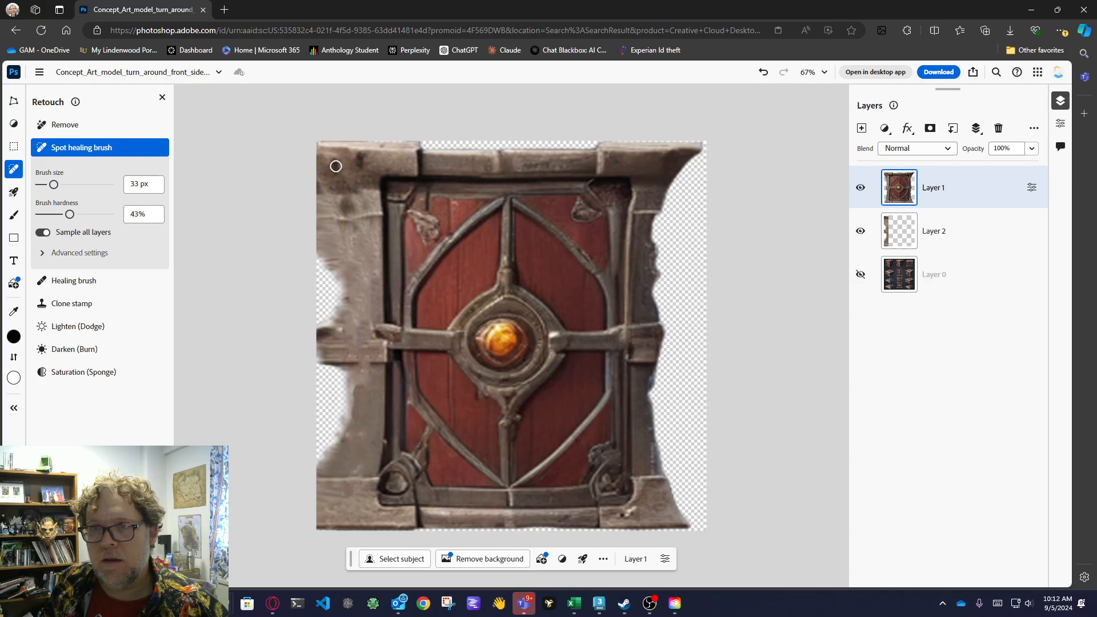
# Spot-heal the dark spots on the crate's upper-left corner block, undoing the stray stroke across the band below it.
pyautogui.moveTo(336, 166)
pyautogui.mouseDown()
pyautogui.moveTo(340, 174)
pyautogui.moveTo(366, 157)
pyautogui.mouseUp()
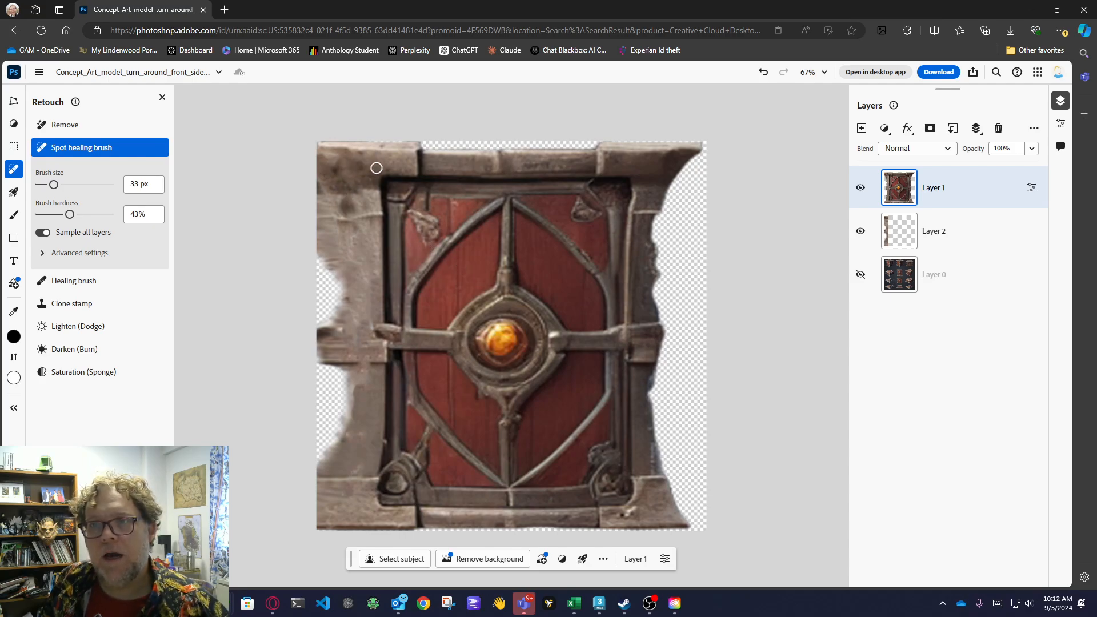
pyautogui.moveTo(372, 214); pyautogui.dragTo(325, 218)
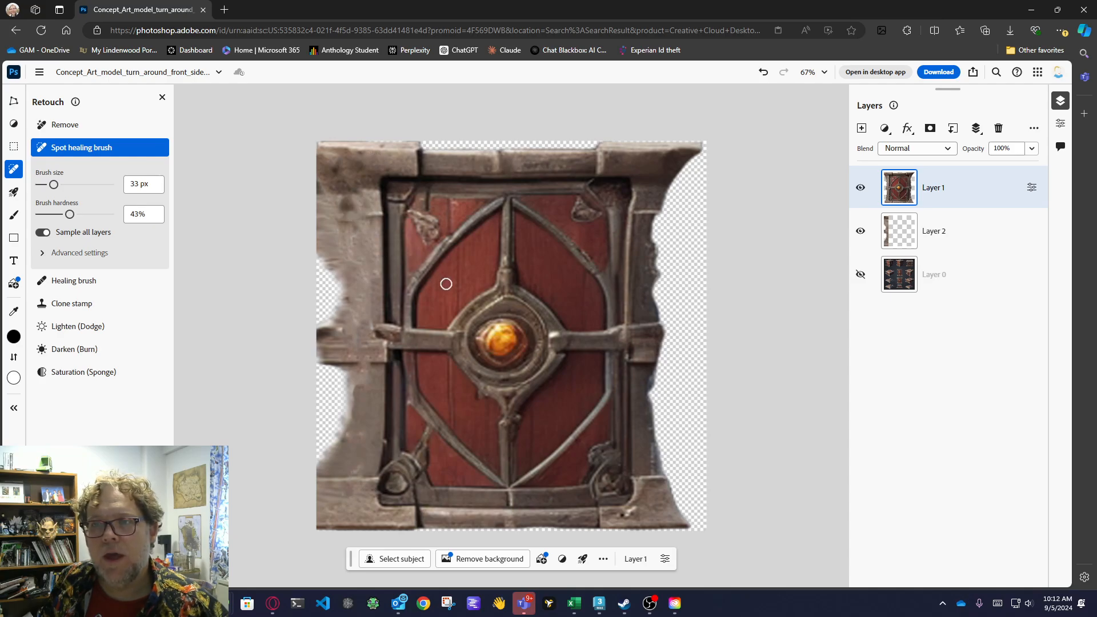
pyautogui.hotkey('ctrl', 'z')
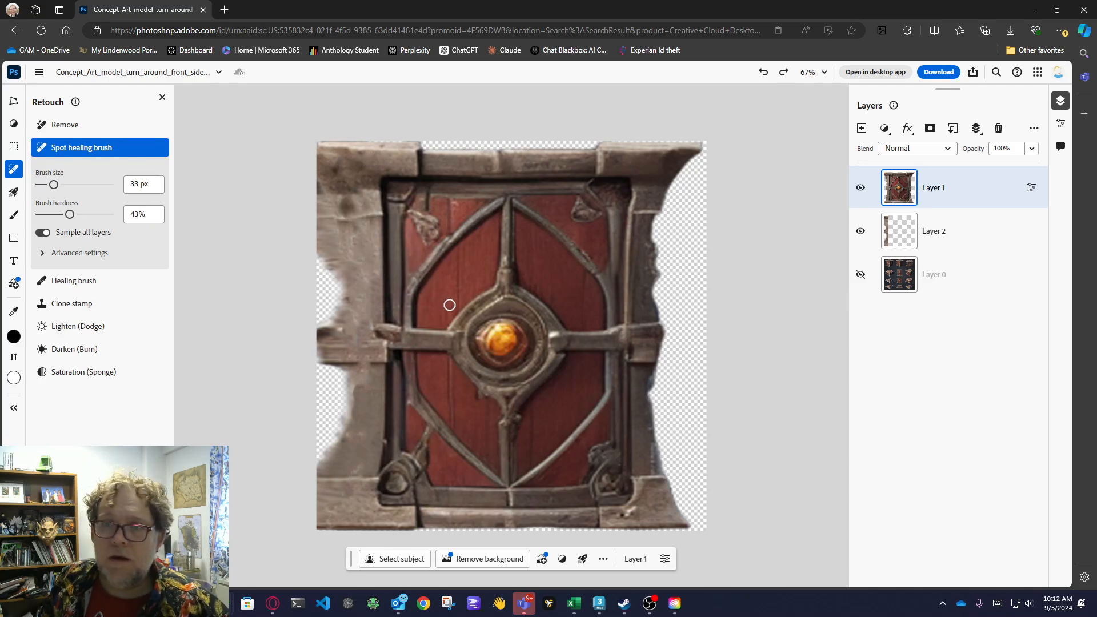
pyautogui.click(359, 153)
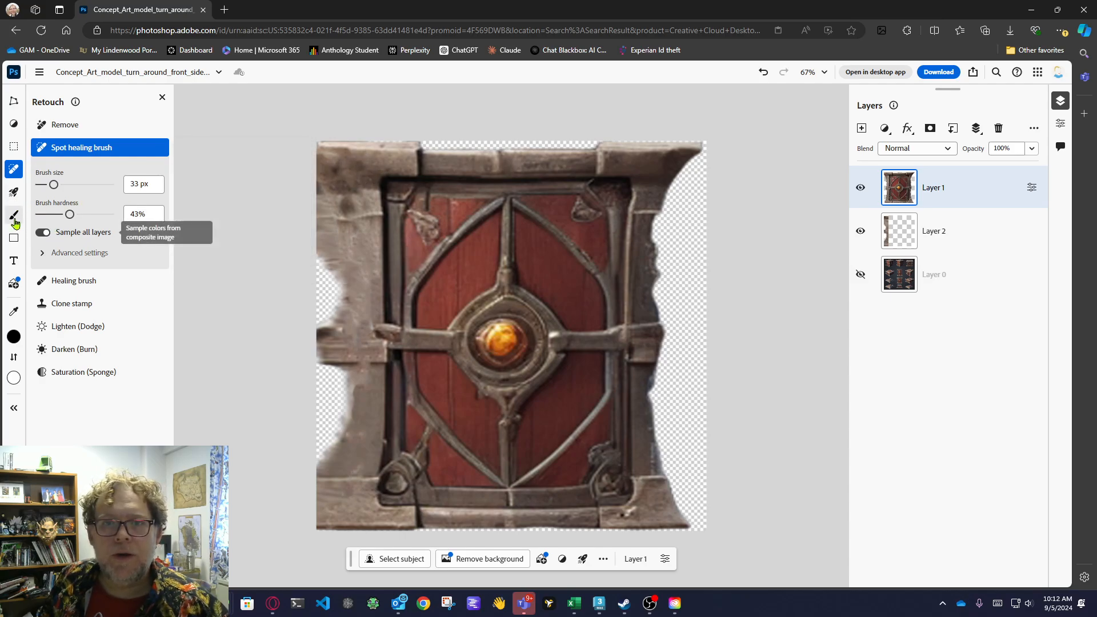
# Marquee-select a strip about 150 by 37 px along the lower-left corner block's top edge, copy it merged and paste it as a new layer.
pyautogui.moveTo(19, 217)
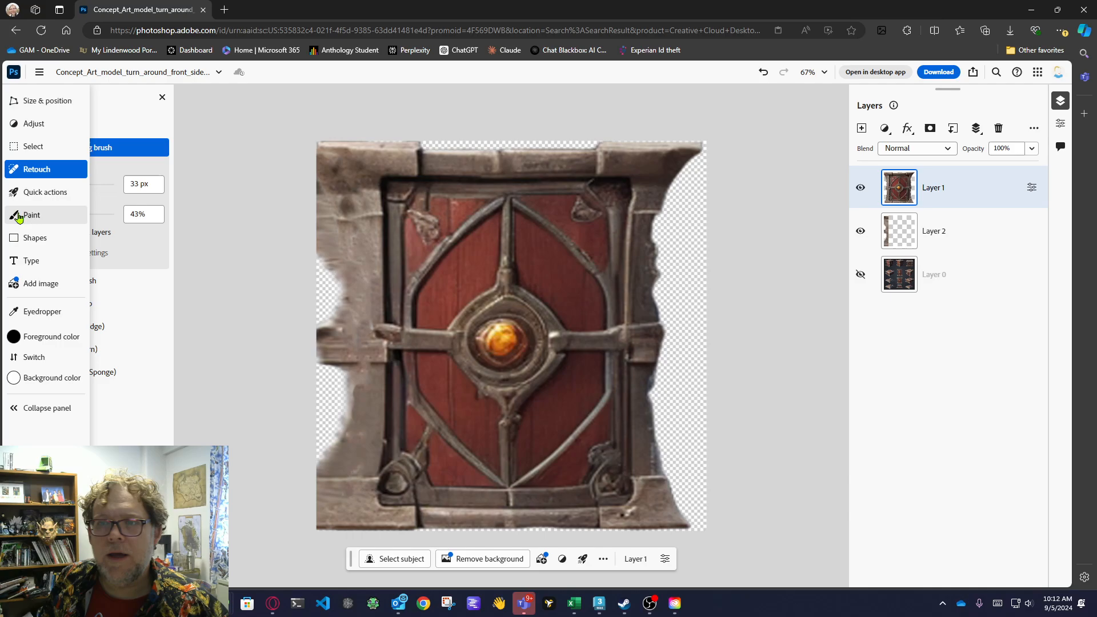
pyautogui.click(33, 147)
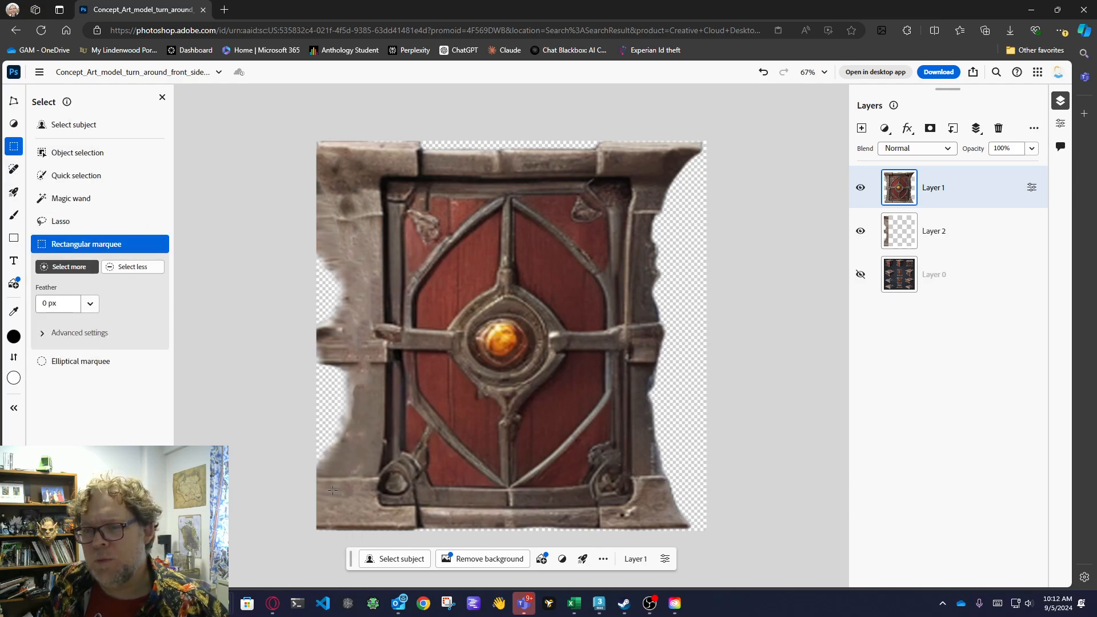
pyautogui.moveTo(371, 489); pyautogui.dragTo(379, 485)
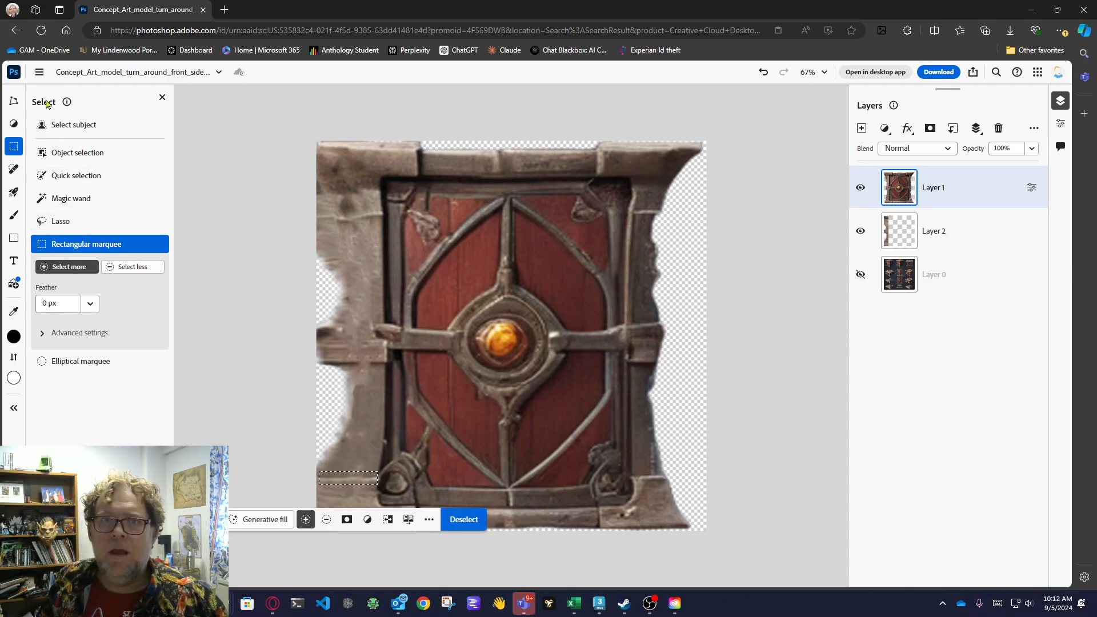
pyautogui.click(38, 72)
pyautogui.moveTo(82, 215)
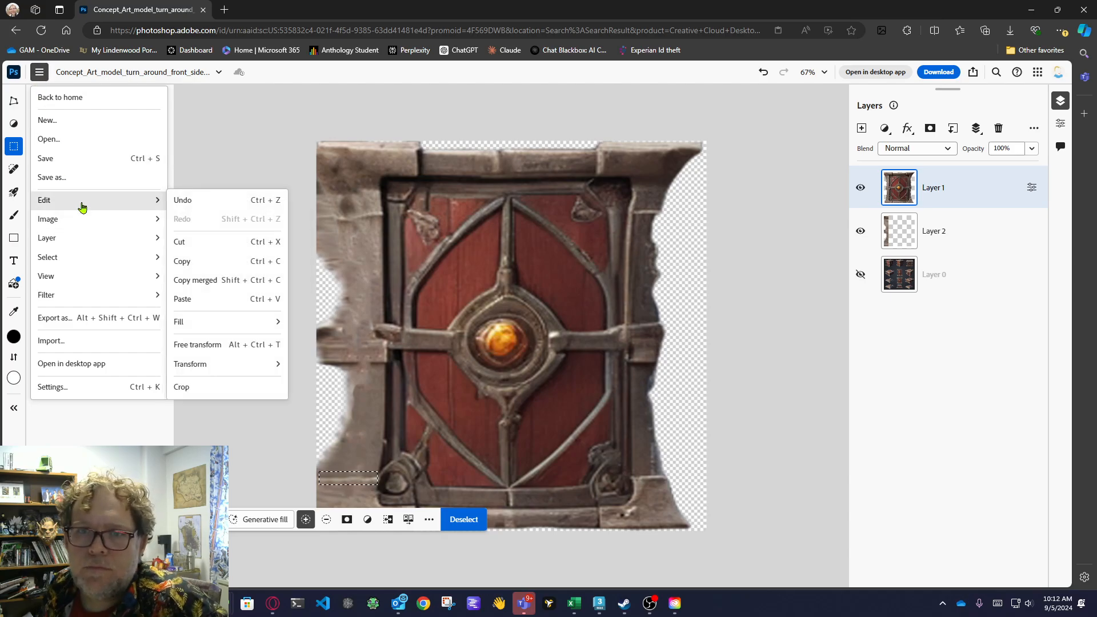
pyautogui.click(231, 283)
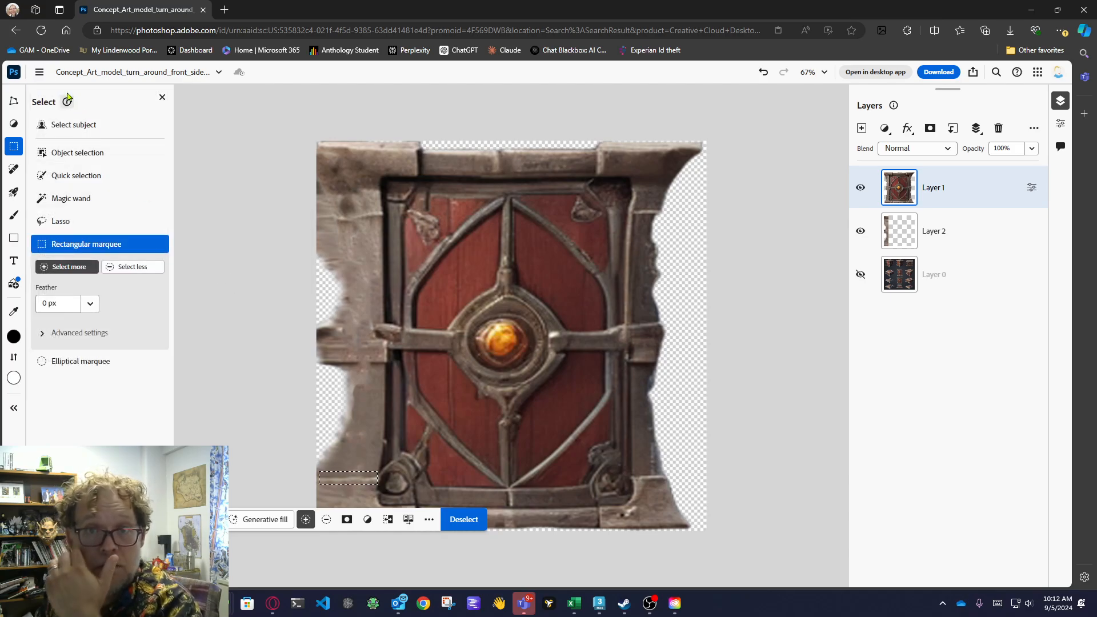
pyautogui.click(38, 72)
pyautogui.moveTo(104, 207)
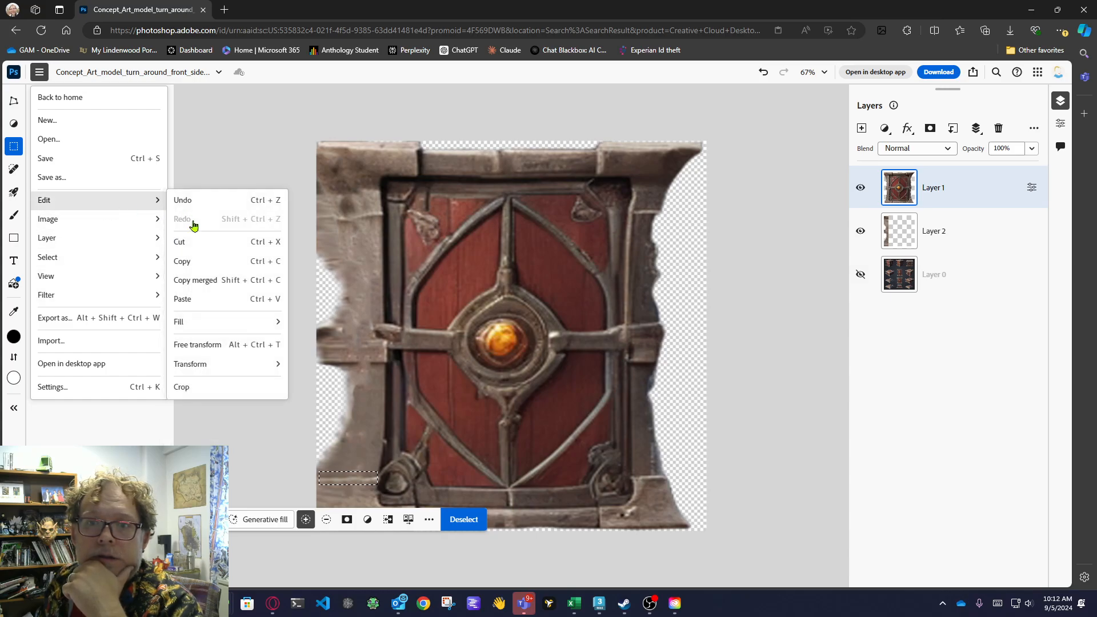
pyautogui.click(194, 299)
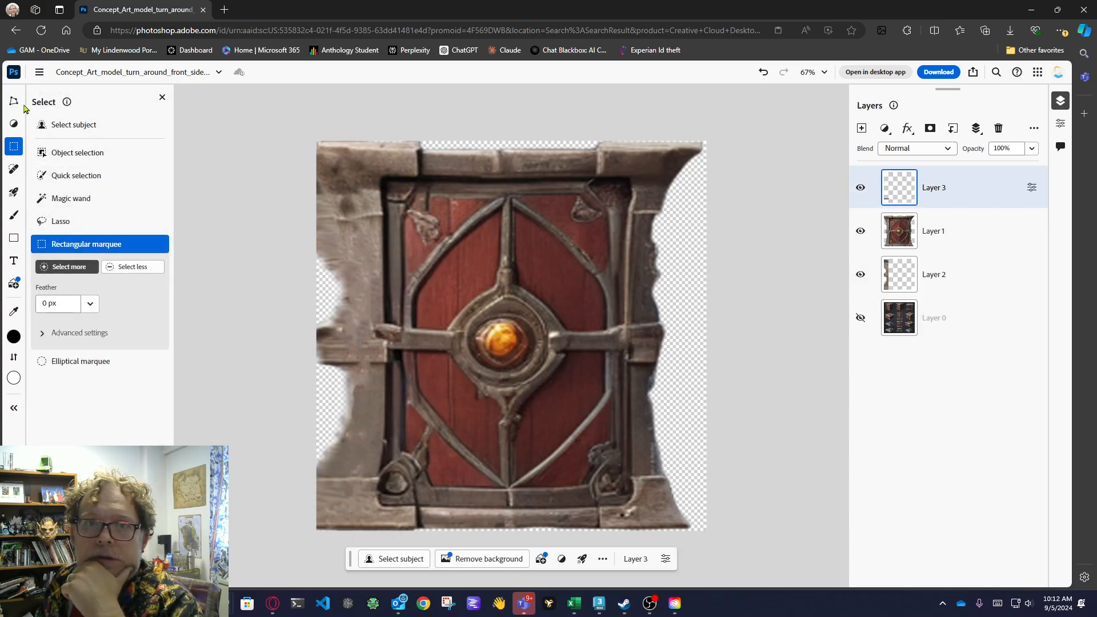
# Transform the pasted strip straight up the left post to Y 187, just below the upper-left corner block.
pyautogui.moveTo(18, 117)
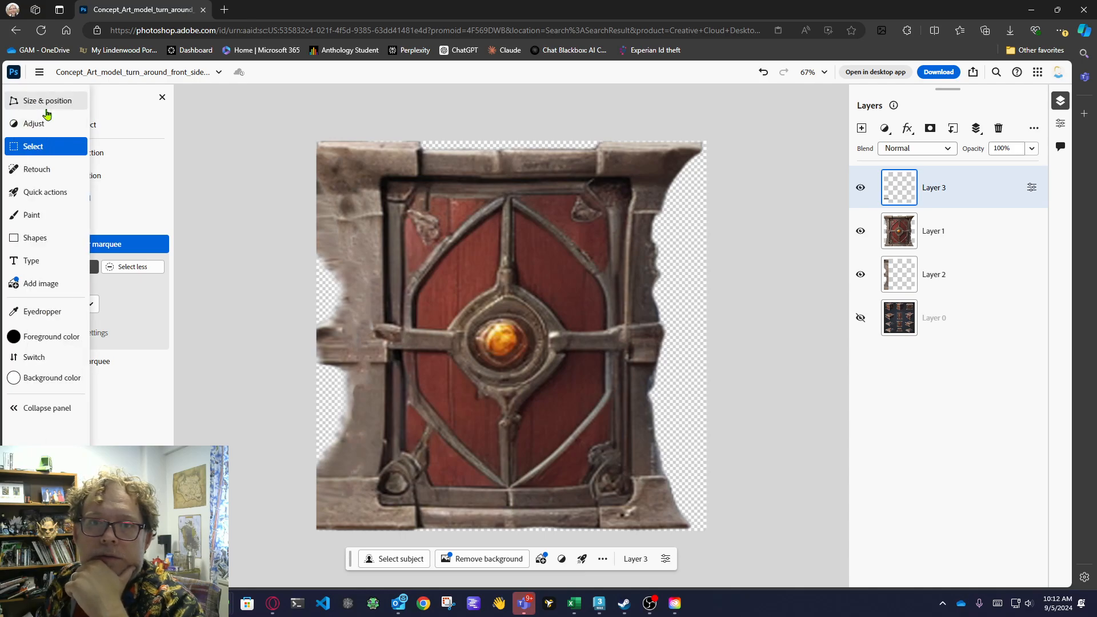
pyautogui.click(47, 103)
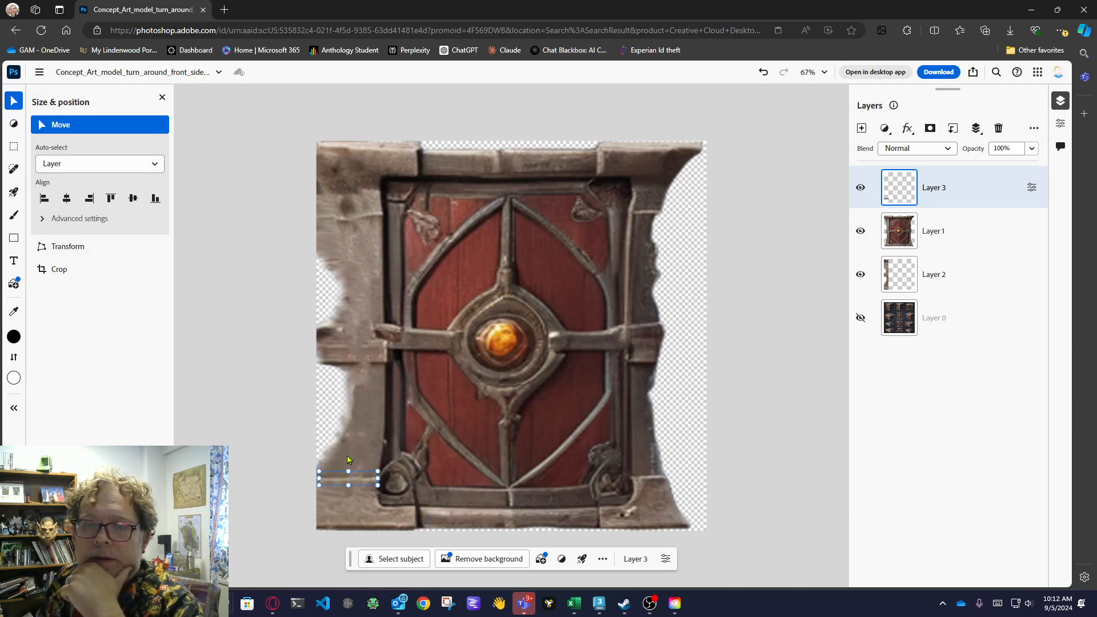
pyautogui.hotkey('ctrl', 't')
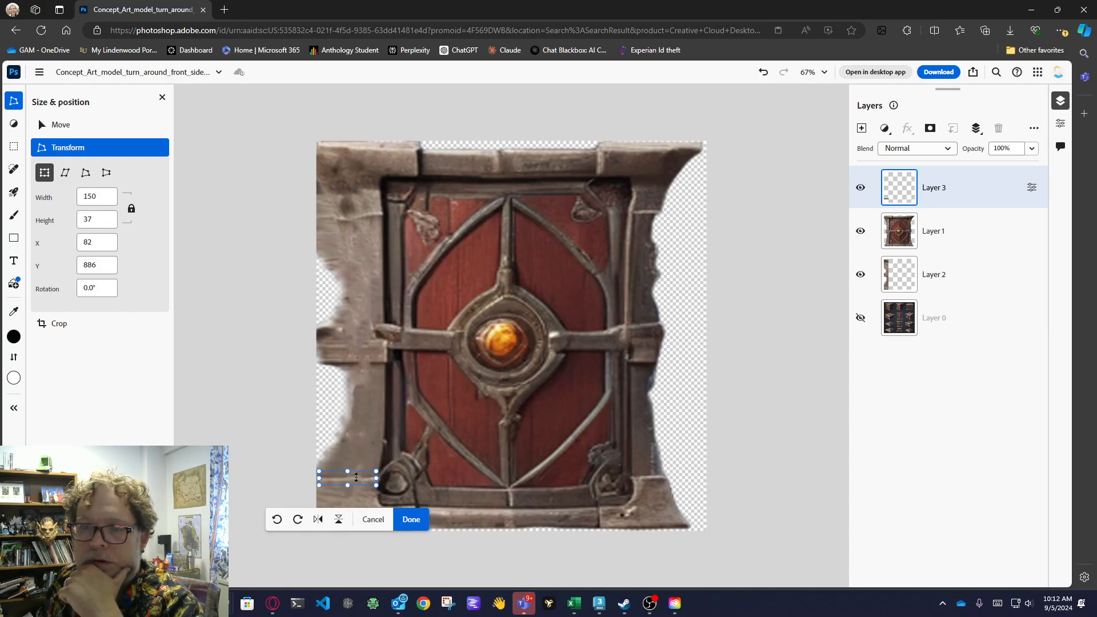
pyautogui.press('Up')
pyautogui.press('Up')
pyautogui.press('Up')
pyautogui.press('Up')
pyautogui.press('Up')
pyautogui.press('Up')
pyautogui.press('Up')
pyautogui.press('Up')
pyautogui.press('Up')
pyautogui.press('Up')
pyautogui.press('Up')
pyautogui.press('Up')
pyautogui.press('Up')
pyautogui.press('Up')
pyautogui.press('Up')
pyautogui.press('Up')
pyautogui.press('Up')
pyautogui.press('Up')
pyautogui.press('Up')
pyautogui.press('Up')
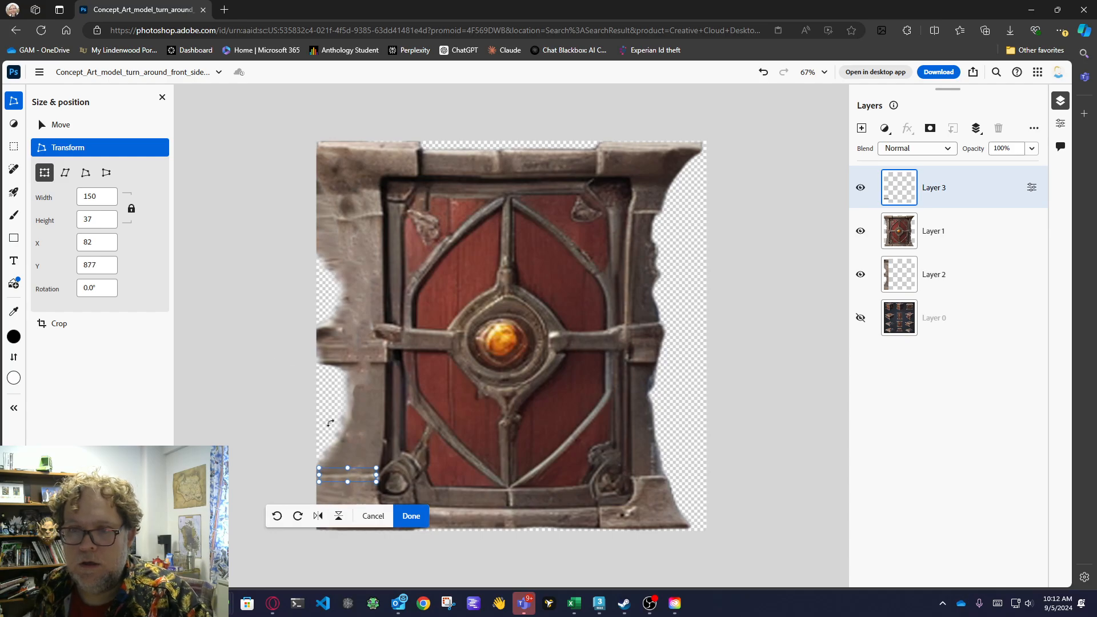
pyautogui.press('Up')
pyautogui.press('Up')
pyautogui.press('Up')
pyautogui.press('Up')
pyautogui.press('Up')
pyautogui.press('Up')
pyautogui.press('Up')
pyautogui.press('Up')
pyautogui.press('Up')
pyautogui.press('Up')
pyautogui.press('Up')
pyautogui.press('Up')
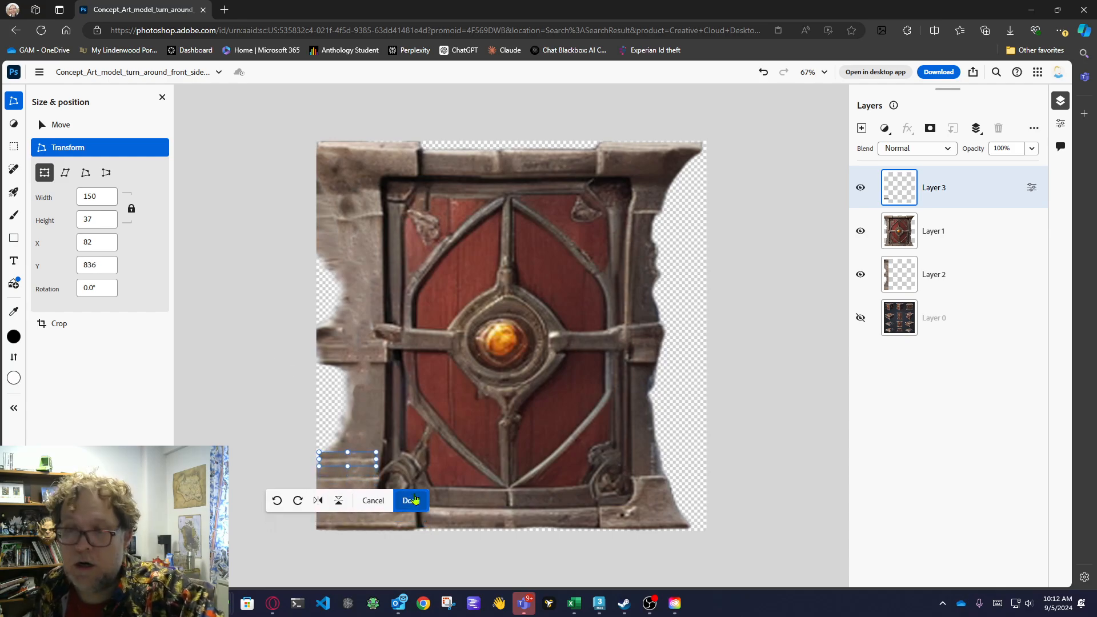
pyautogui.hotkey('shift', 'Up')
pyautogui.hotkey('shift', 'Up')
pyautogui.hotkey('shift', 'Up')
pyautogui.hotkey('shift', 'Up')
pyautogui.hotkey('shift', 'Up')
pyautogui.hotkey('shift', 'Up')
pyautogui.hotkey('shift', 'Up')
pyautogui.hotkey('shift', 'Up')
pyautogui.hotkey('shift', 'Up')
pyautogui.hotkey('shift', 'Up')
pyautogui.hotkey('shift', 'Up')
pyautogui.hotkey('shift', 'Up')
pyautogui.hotkey('shift', 'Up')
pyautogui.hotkey('shift', 'Up')
pyautogui.hotkey('shift', 'Up')
pyautogui.hotkey('shift', 'Up')
pyautogui.hotkey('shift', 'Up')
pyautogui.hotkey('shift', 'Up')
pyautogui.hotkey('shift', 'Up')
pyautogui.hotkey('shift', 'Up')
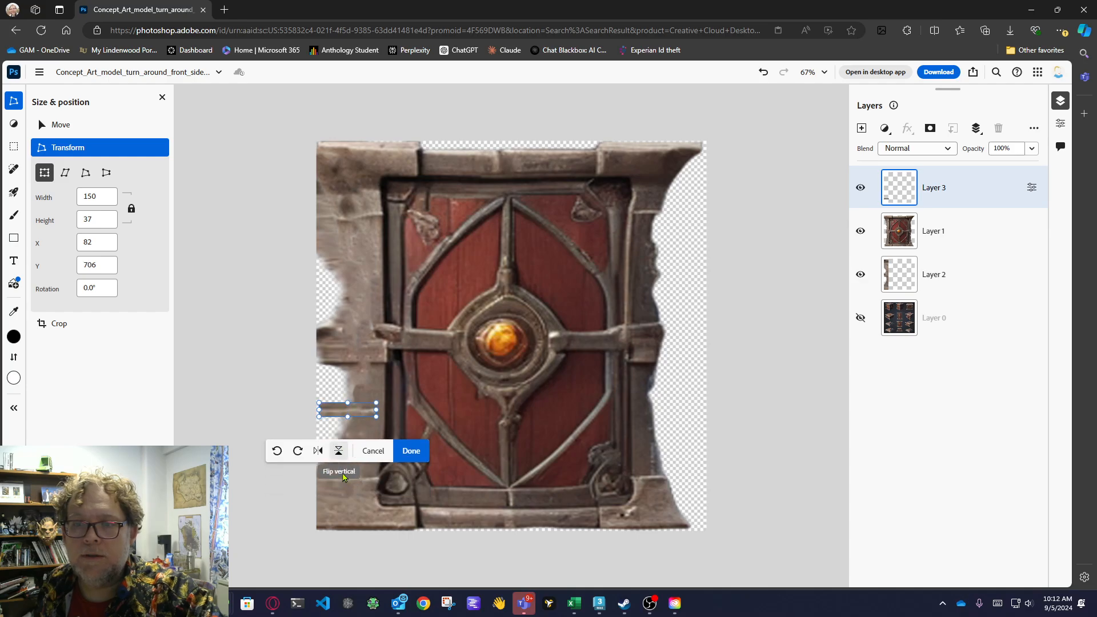
pyautogui.hotkey('shift', 'Up')
pyautogui.hotkey('shift', 'Up')
pyautogui.hotkey('shift', 'Up')
pyautogui.hotkey('shift', 'Up')
pyautogui.hotkey('shift', 'Up')
pyautogui.hotkey('shift', 'Up')
pyautogui.hotkey('shift', 'Up')
pyautogui.hotkey('shift', 'Up')
pyautogui.hotkey('shift', 'Up')
pyautogui.hotkey('shift', 'Up')
pyautogui.hotkey('shift', 'Up')
pyautogui.hotkey('shift', 'Up')
pyautogui.hotkey('shift', 'Up')
pyautogui.hotkey('shift', 'Up')
pyautogui.hotkey('shift', 'Up')
pyautogui.hotkey('shift', 'Up')
pyautogui.hotkey('shift', 'Up')
pyautogui.hotkey('shift', 'Up')
pyautogui.hotkey('shift', 'Up')
pyautogui.hotkey('shift', 'Up')
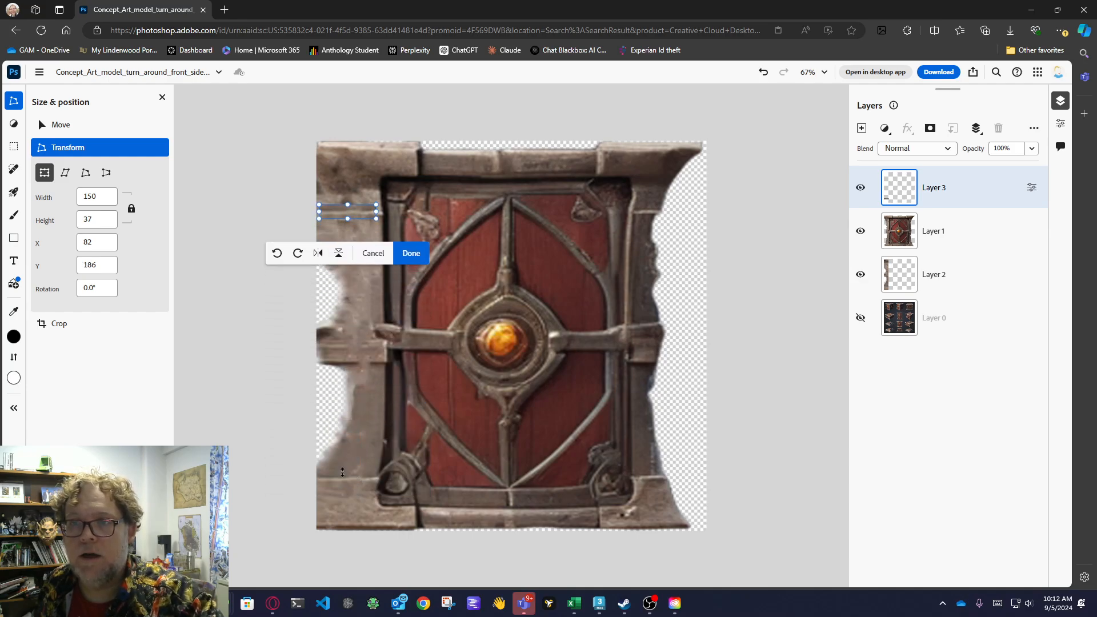
pyautogui.press('Down')
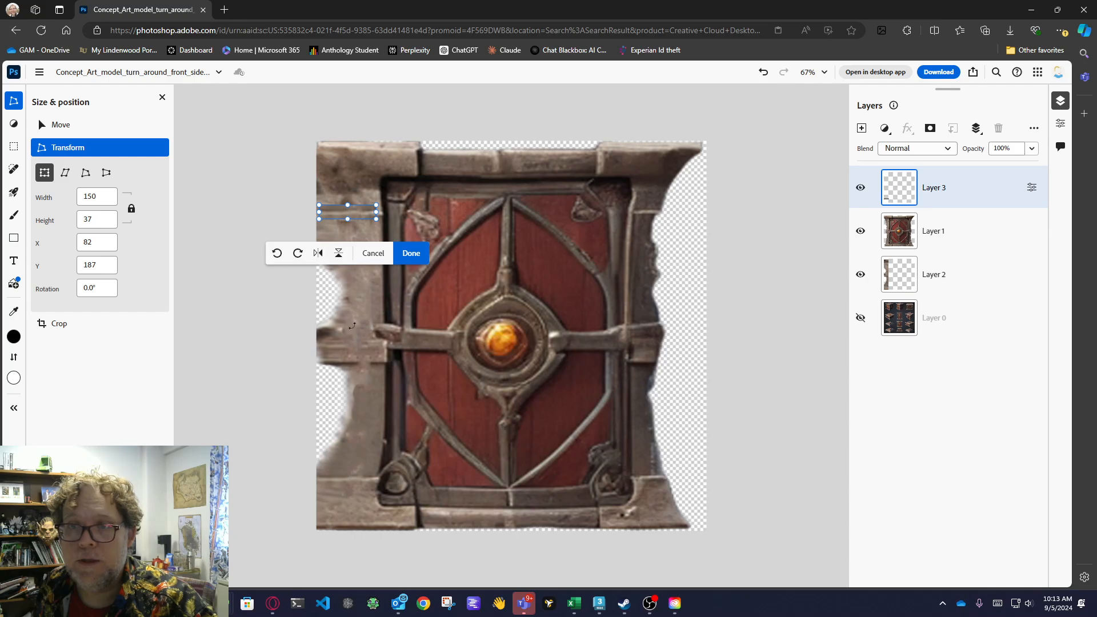
pyautogui.click(60, 125)
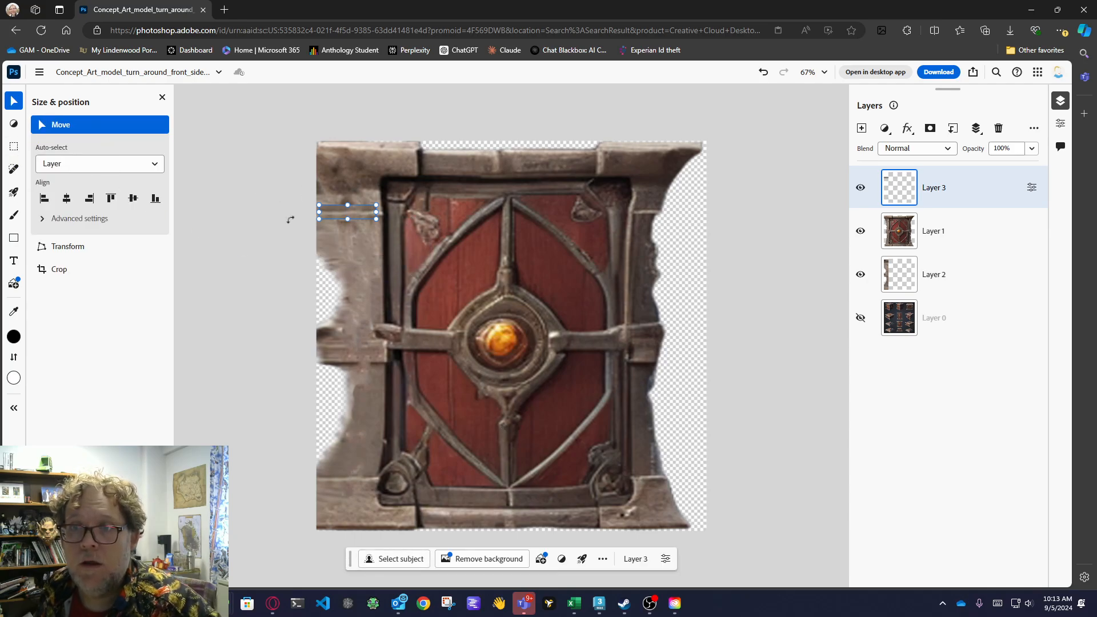
pyautogui.click(397, 213)
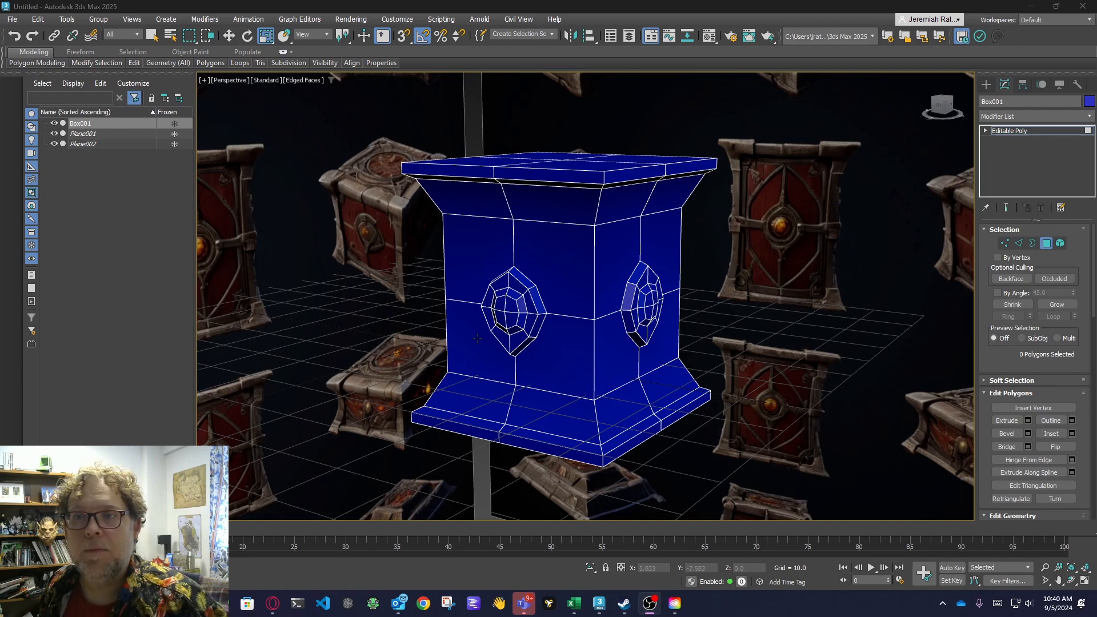
# Switch to 3ds Max and set the base color of the second sample material, 02 - Default, to pure red.
pyautogui.moveTo(319, 231)
pyautogui.mouseDown(button='middle')
pyautogui.moveTo(330, 251)
pyautogui.moveTo(326, 242)
pyautogui.mouseUp(button='middle')
pyautogui.click(709, 36)
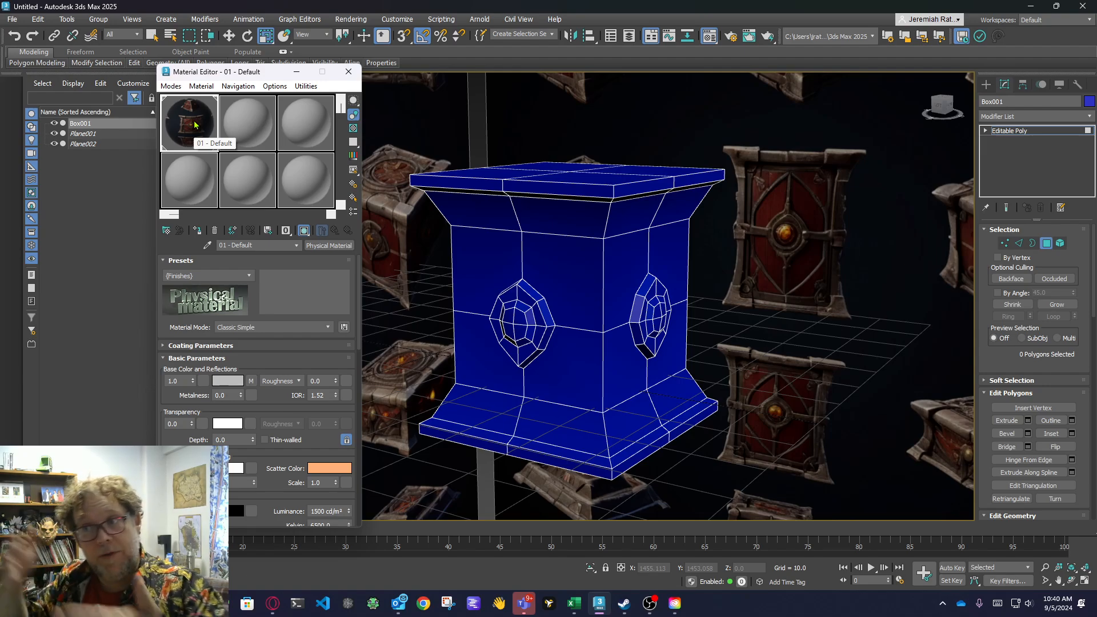
pyautogui.click(265, 126)
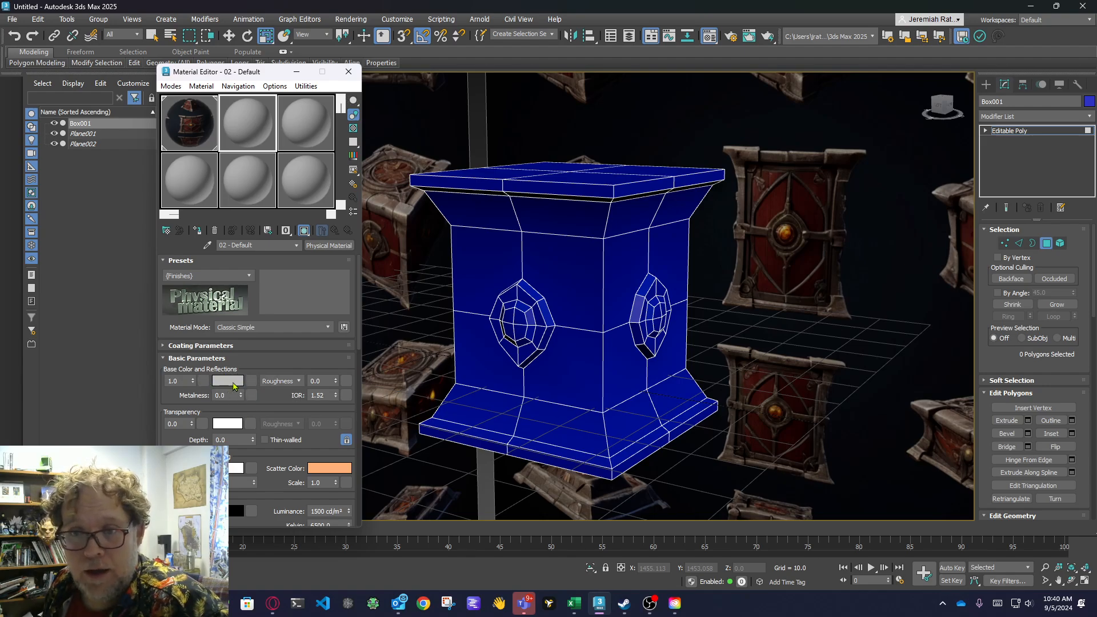
pyautogui.click(234, 384)
pyautogui.moveTo(88, 281); pyautogui.dragTo(19, 254)
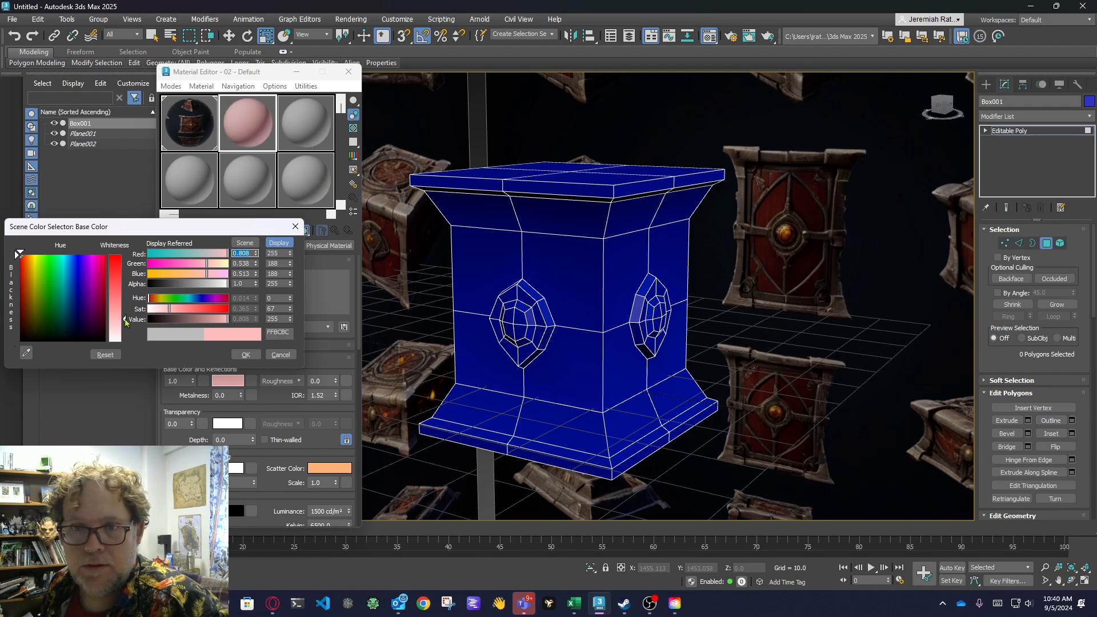
pyautogui.moveTo(125, 321); pyautogui.dragTo(126, 256)
pyautogui.click(245, 354)
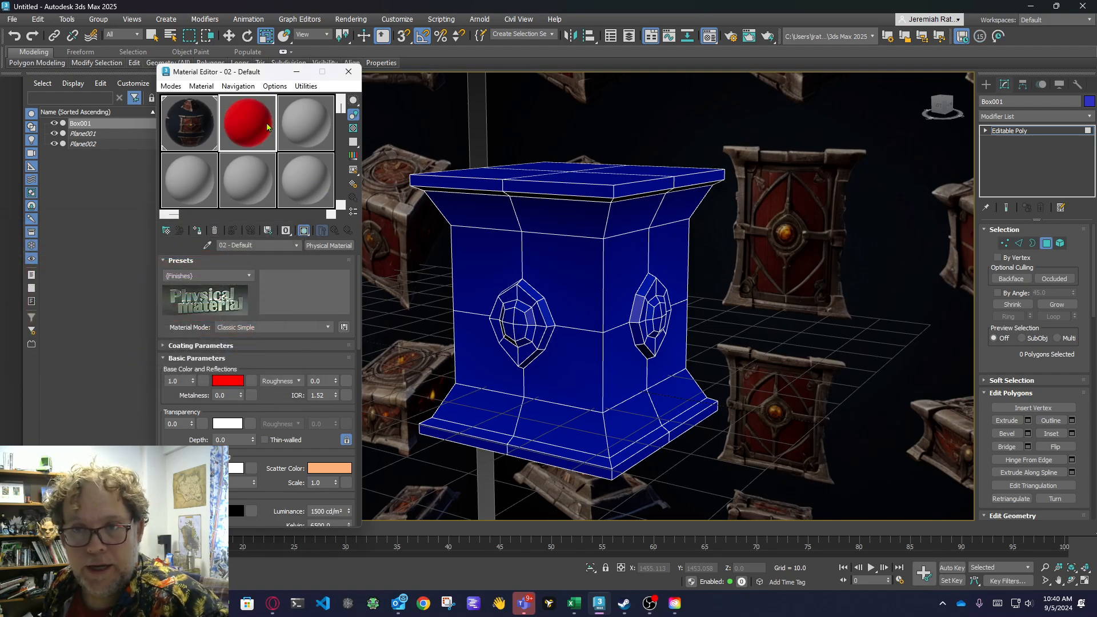
# Load boxtexture.png from the Downloads folder as a Bitmap map for the base color of material 02 - Default.
pyautogui.click(250, 381)
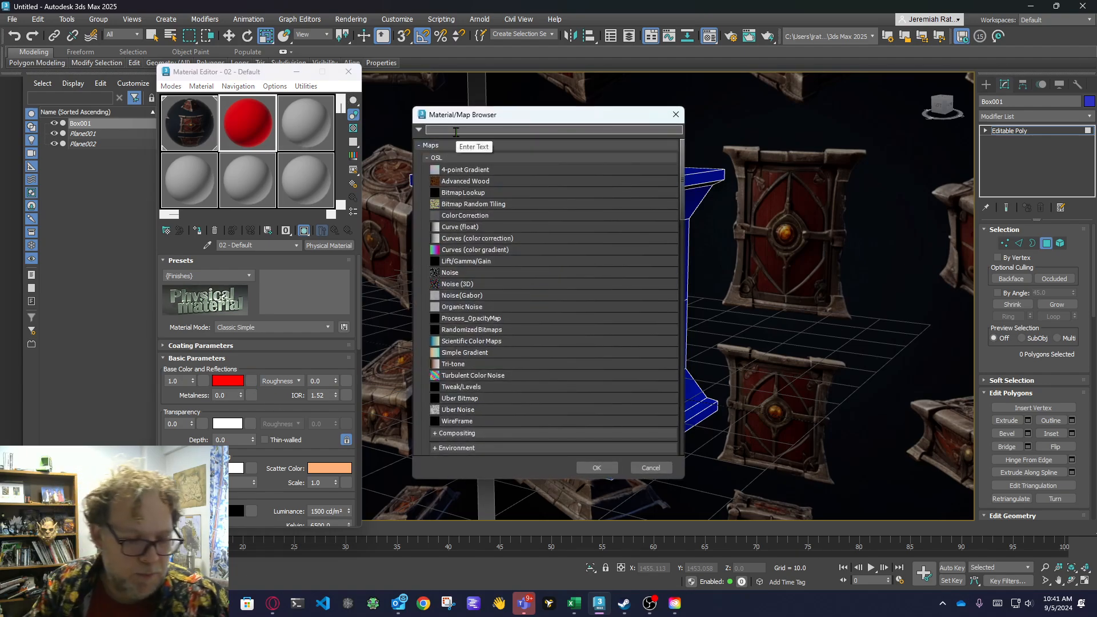
pyautogui.write('bitmap')
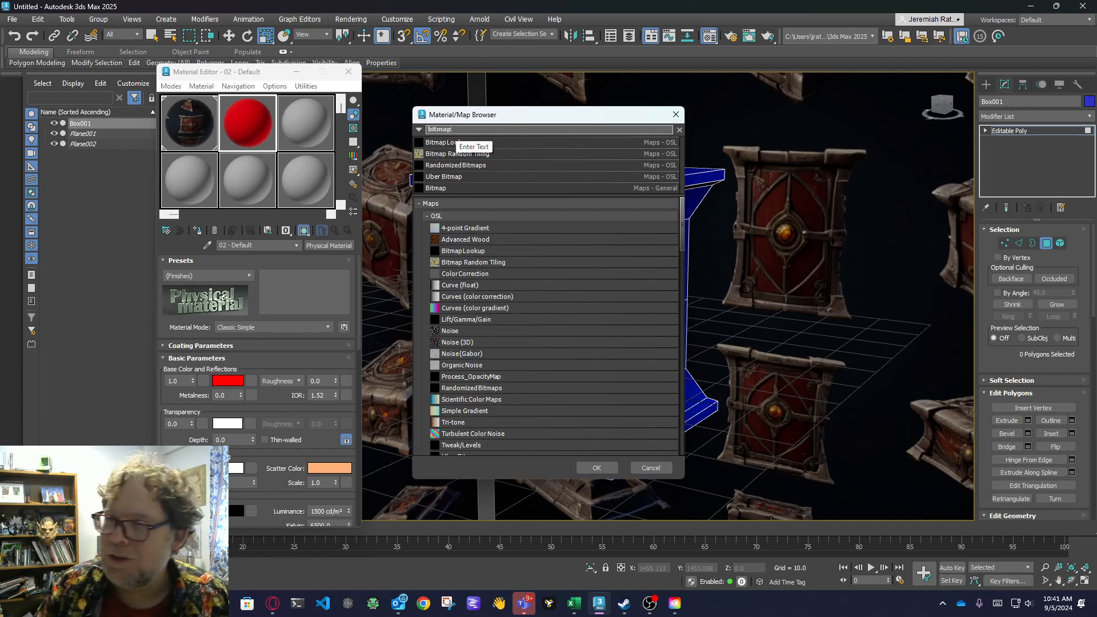
pyautogui.click(447, 188)
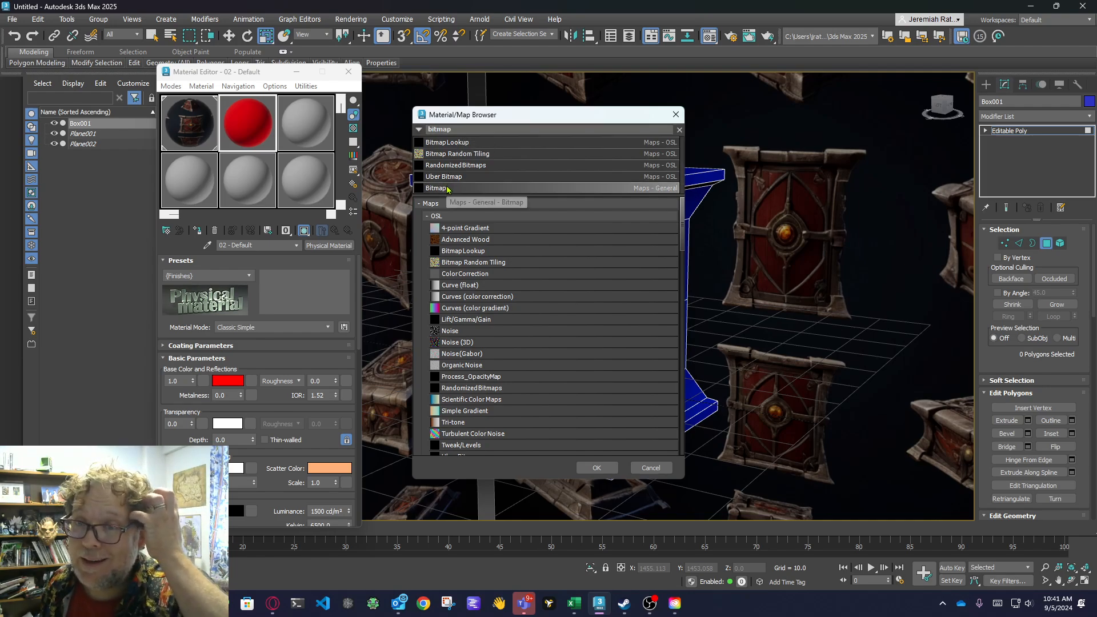
pyautogui.click(604, 470)
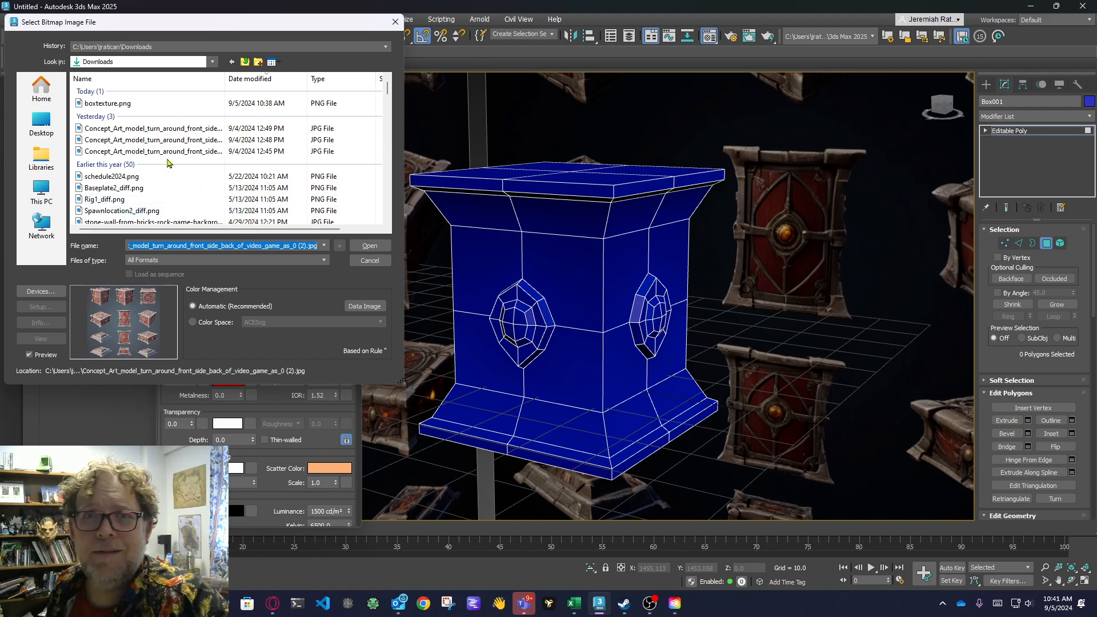
pyautogui.moveTo(159, 25); pyautogui.dragTo(197, 37)
pyautogui.click(146, 116)
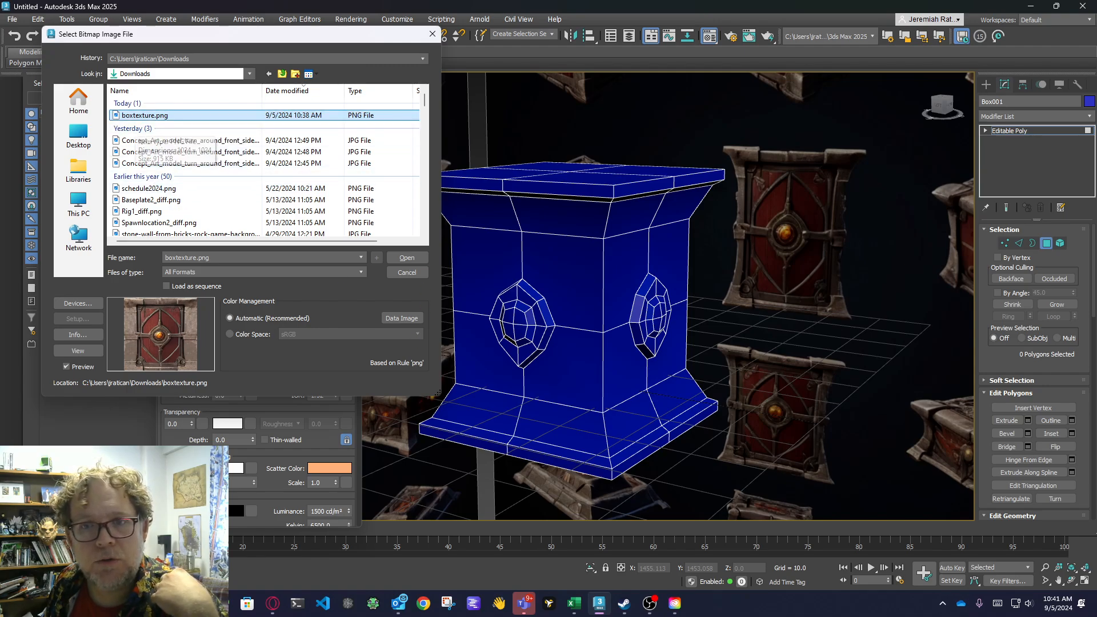
pyautogui.click(406, 259)
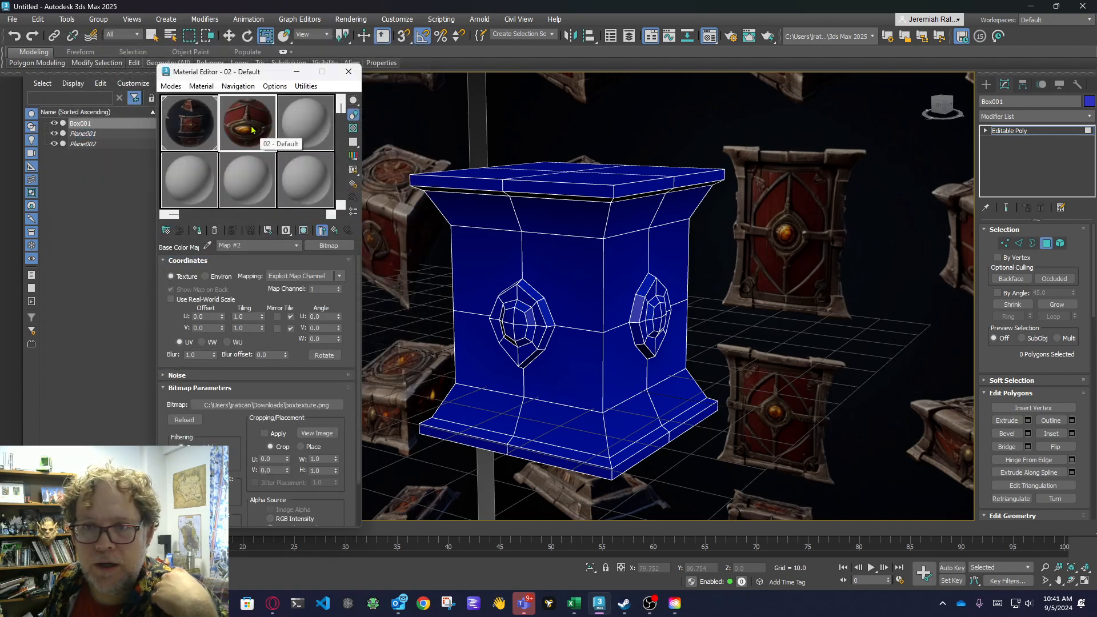
# Assign material 02 - Default to the crate, keep its texture displayed in the viewport, and close the Material Editor.
pyautogui.click(336, 232)
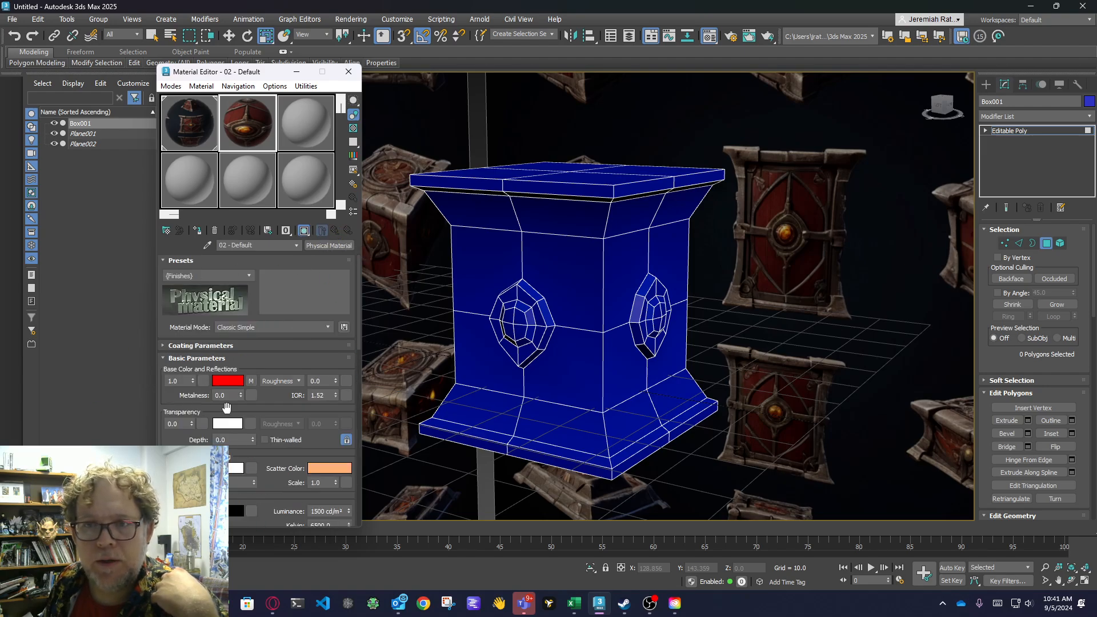
pyautogui.click(198, 230)
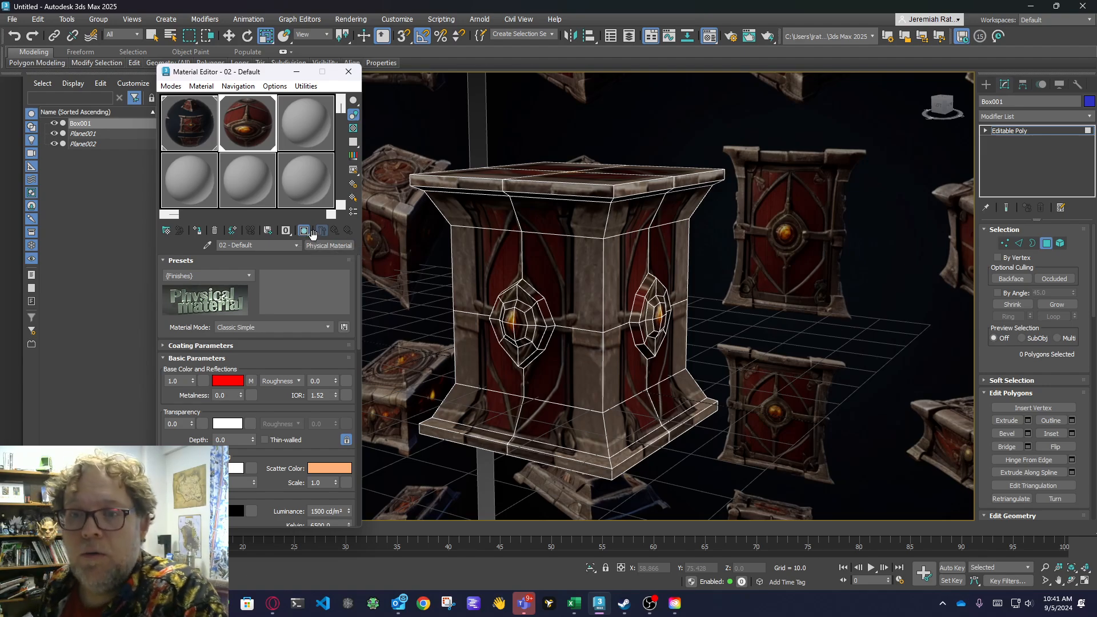
pyautogui.click(304, 230)
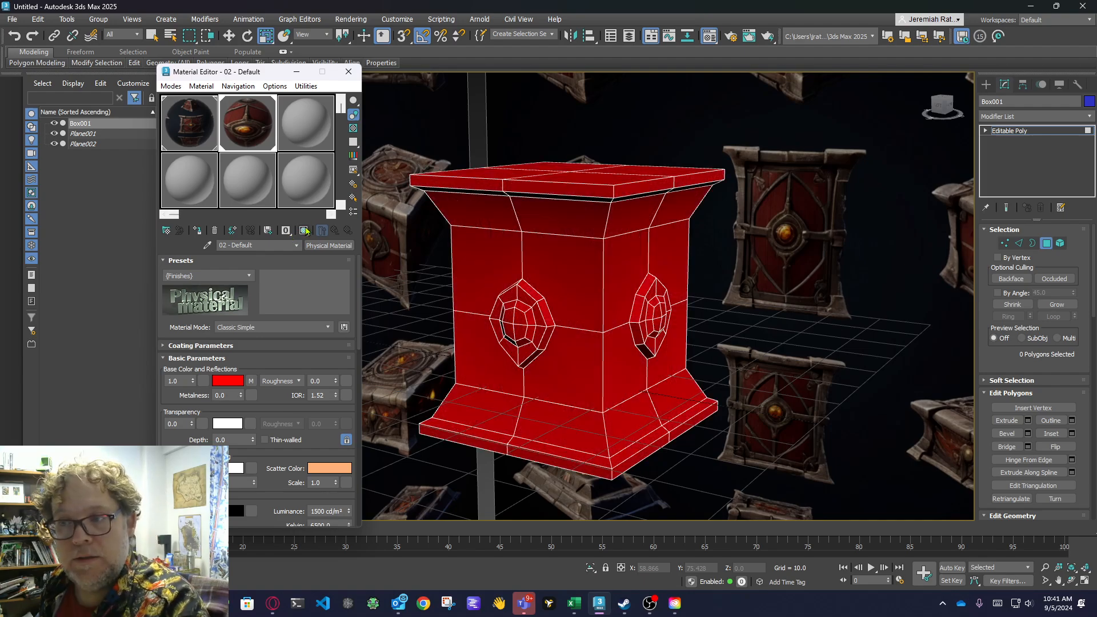
pyautogui.click(304, 231)
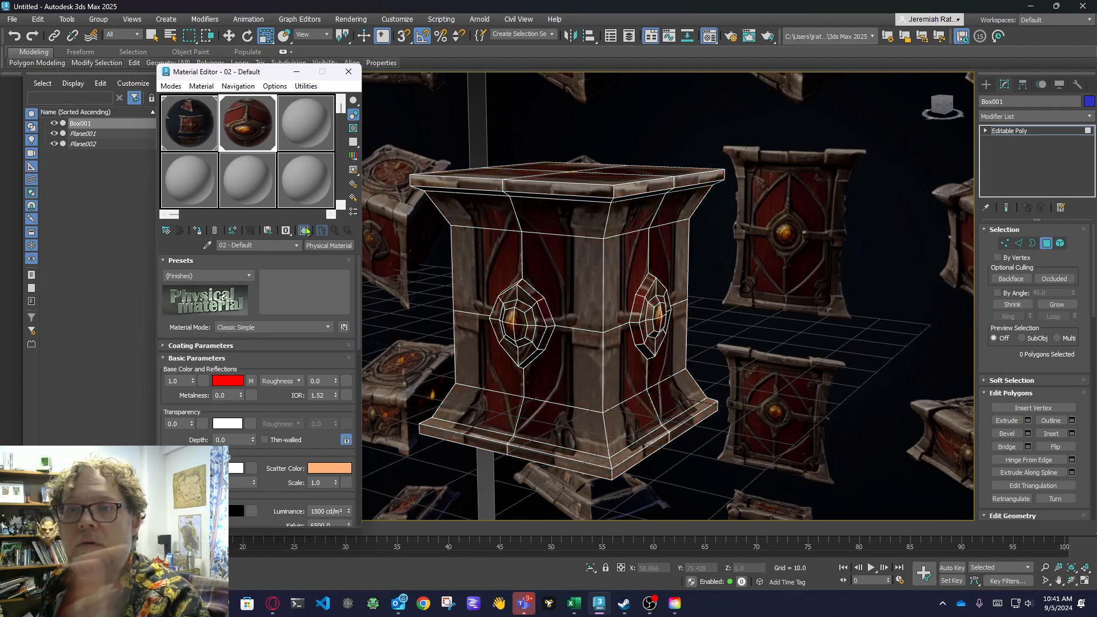
pyautogui.click(348, 71)
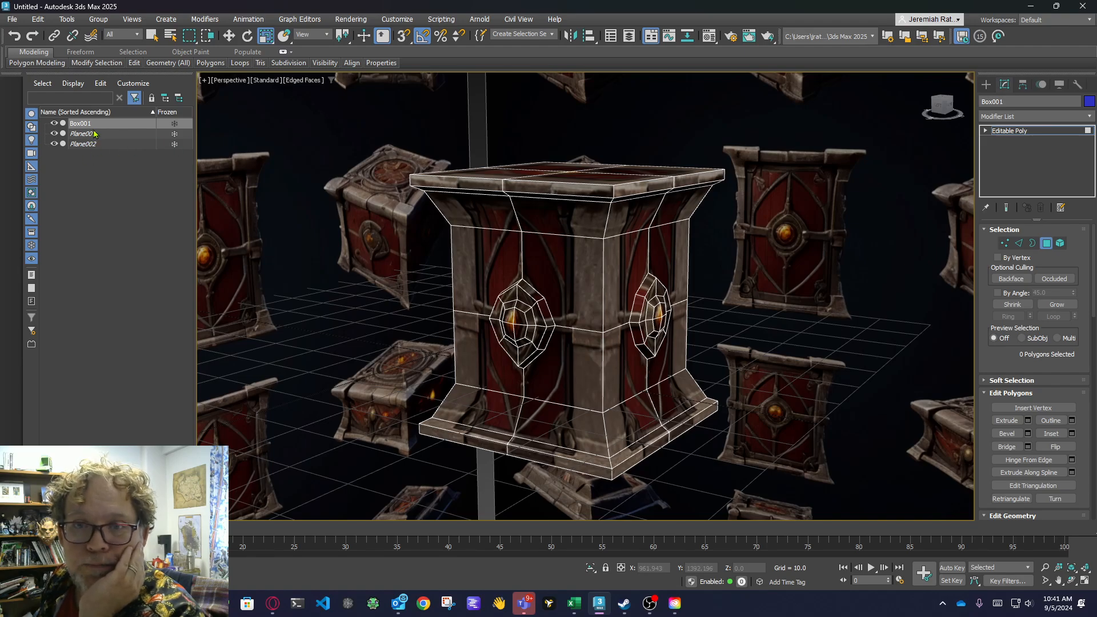
# Hide both reference planes, Plane001 and Plane002.
pyautogui.click(95, 134)
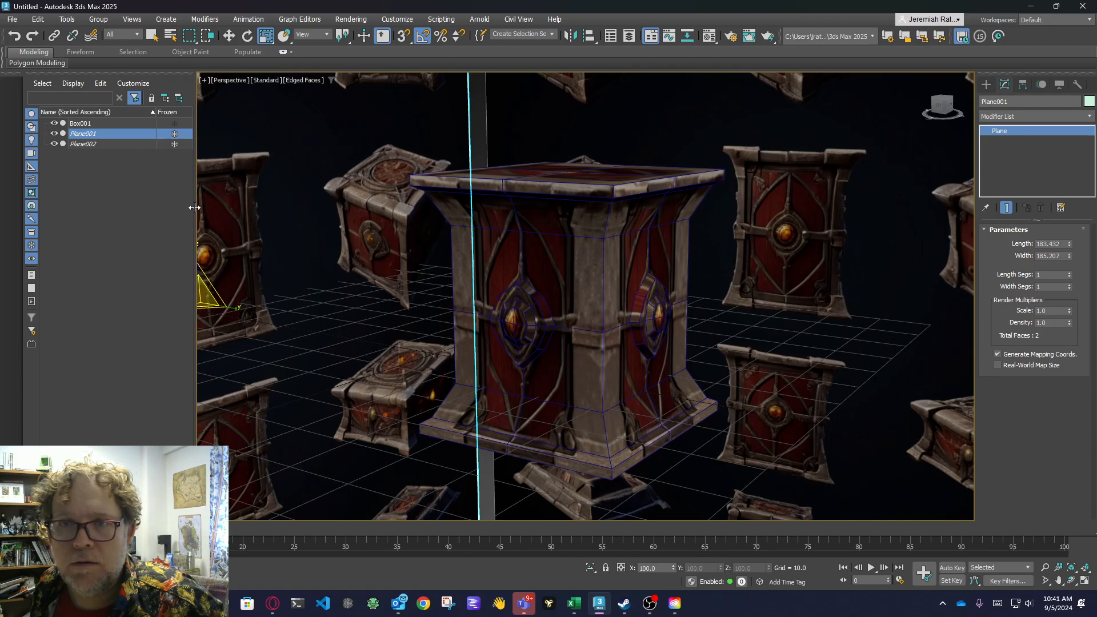
pyautogui.moveTo(194, 208)
pyautogui.mouseDown()
pyautogui.moveTo(241, 198)
pyautogui.moveTo(189, 192)
pyautogui.mouseUp()
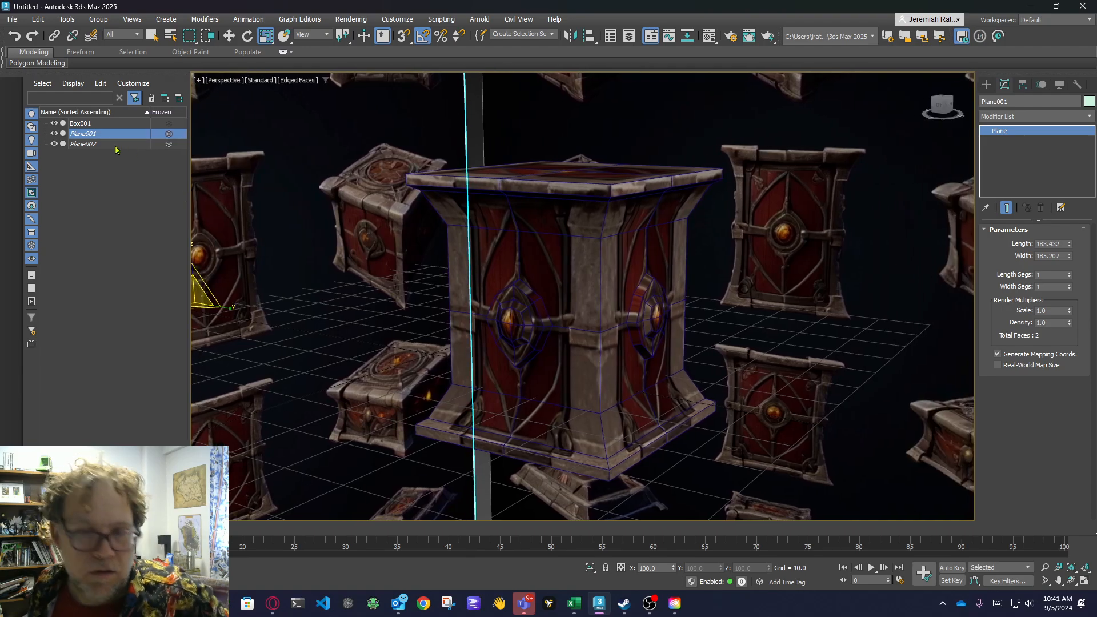
pyautogui.keyDown('ctrl'); pyautogui.click(117, 144); pyautogui.keyUp('ctrl')
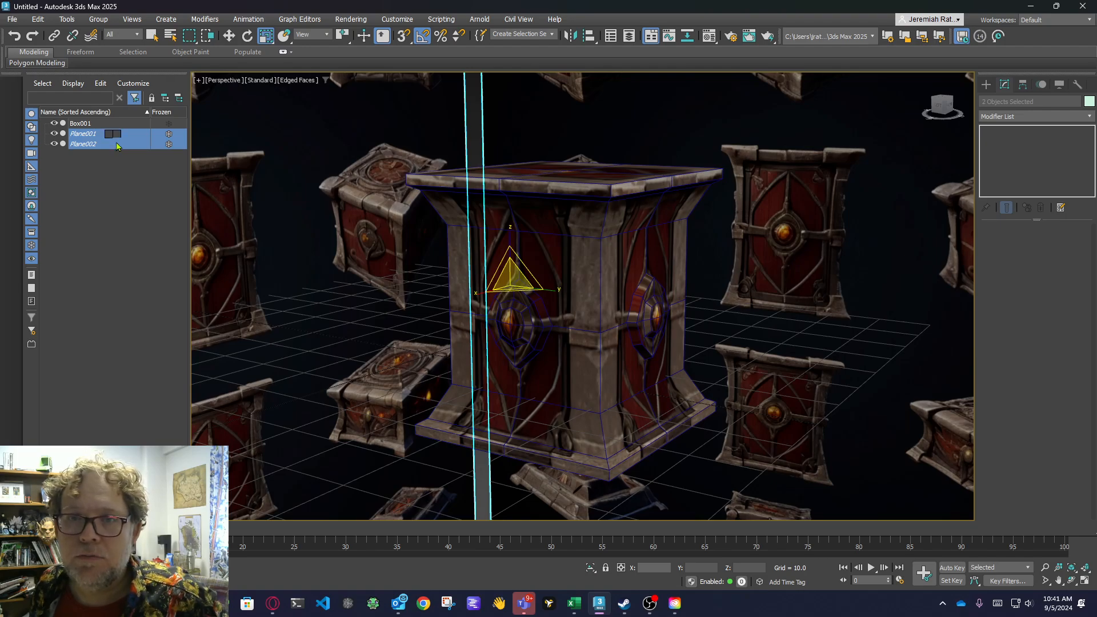
pyautogui.rightClick(115, 138)
pyautogui.moveTo(172, 222)
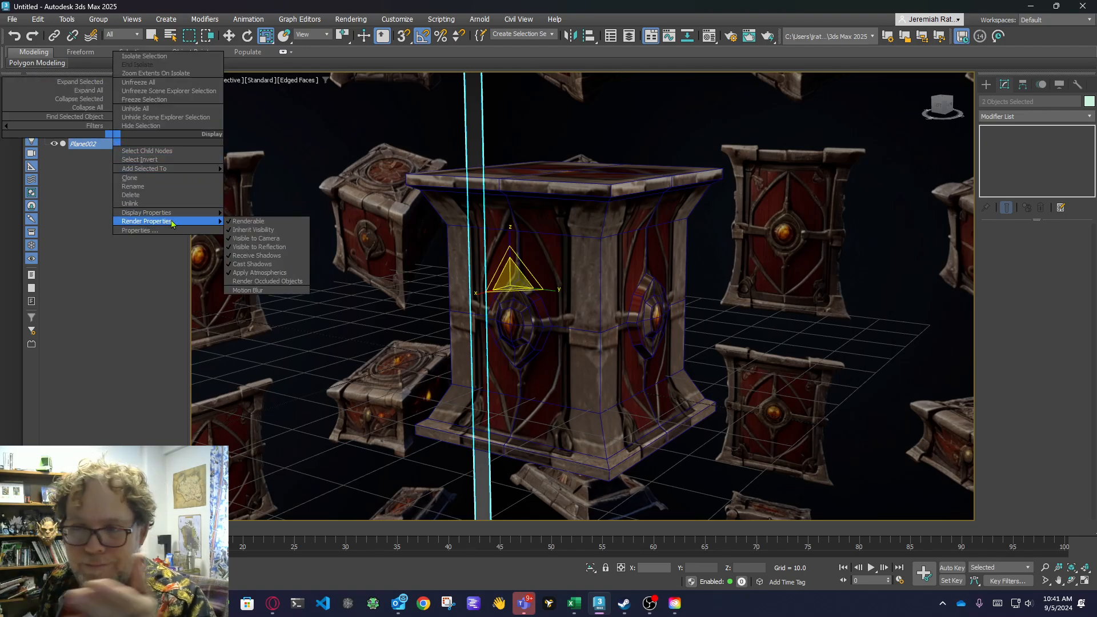
pyautogui.click(163, 127)
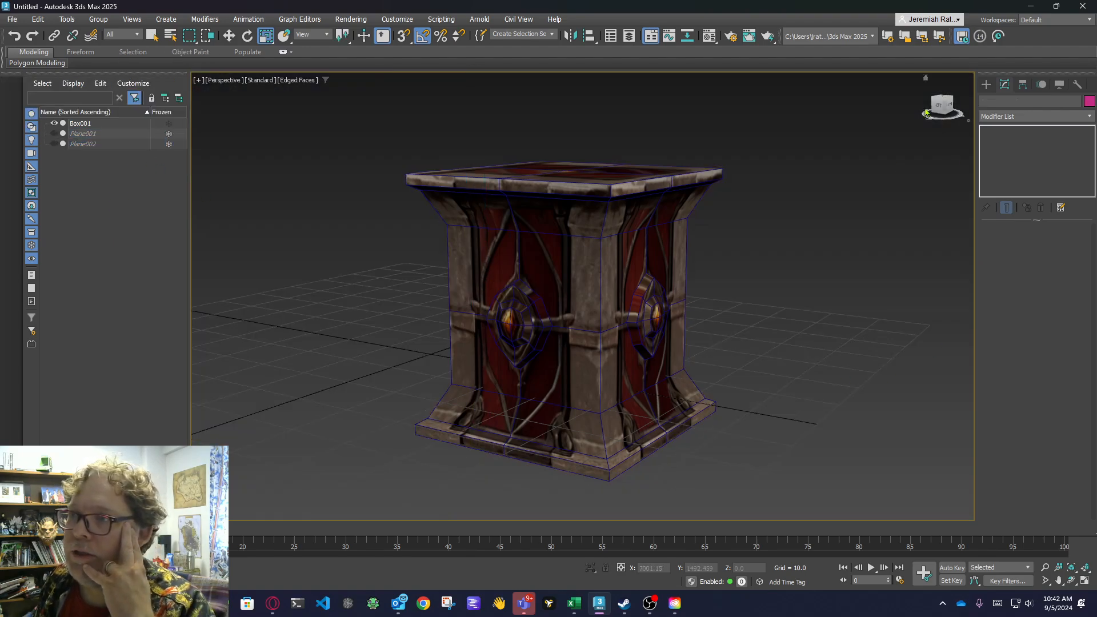
# Examine how the texture fits the crate's sides, gem ornaments and top from several angles.
pyautogui.moveTo(943, 105); pyautogui.dragTo(935, 116)
pyautogui.keyDown('alt'); pyautogui.moveTo(567, 357); pyautogui.dragTo(621, 337, button='middle'); pyautogui.keyUp('alt')
pyautogui.scroll(4, 621, 337)
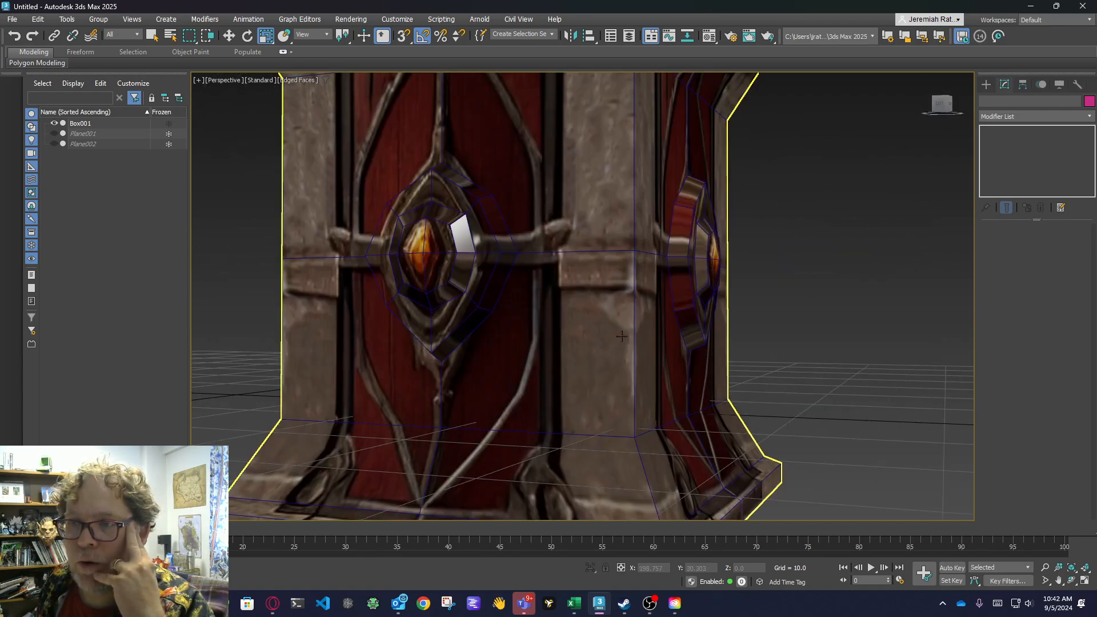
pyautogui.scroll(-2, 622, 336)
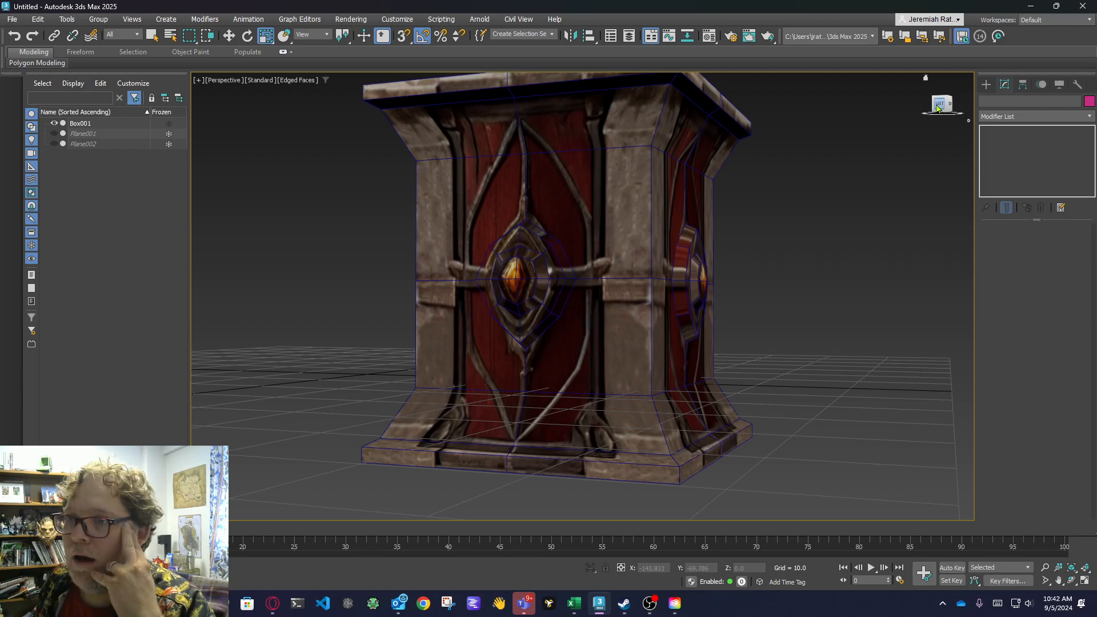
pyautogui.moveTo(941, 109)
pyautogui.mouseDown()
pyautogui.moveTo(931, 120)
pyautogui.moveTo(943, 121)
pyautogui.moveTo(922, 111)
pyautogui.mouseUp()
pyautogui.moveTo(562, 362)
pyautogui.keyDown('alt'); pyautogui.mouseDown(button='middle')
pyautogui.moveTo(626, 370)
pyautogui.moveTo(561, 366)
pyautogui.mouseUp(button='middle'); pyautogui.keyUp('alt')
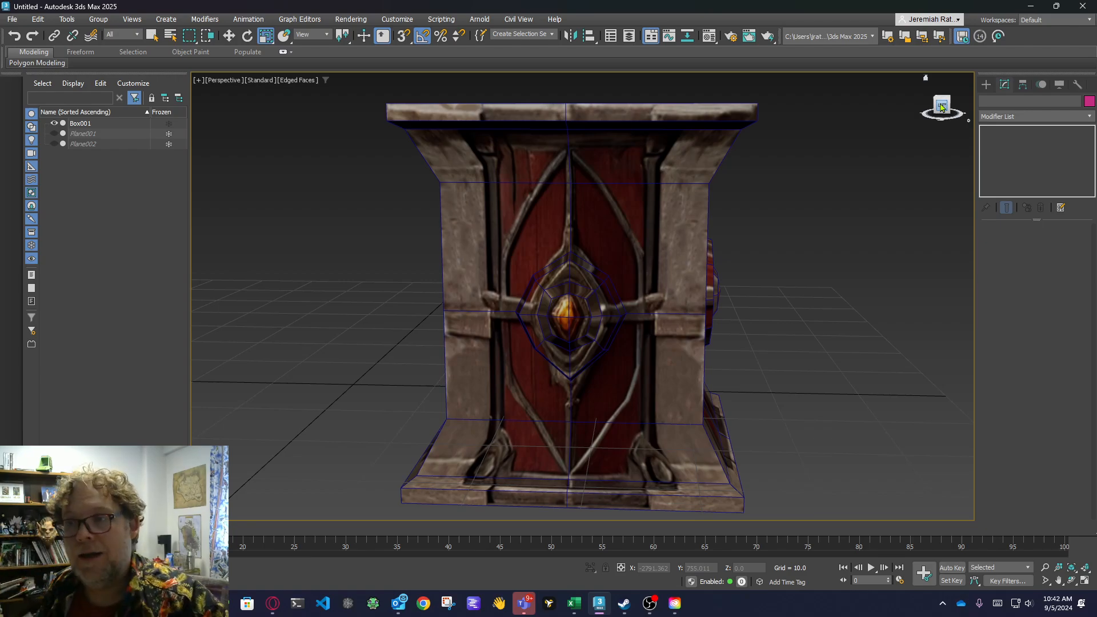
pyautogui.keyDown('alt'); pyautogui.moveTo(663, 358); pyautogui.dragTo(629, 206, button='middle'); pyautogui.keyUp('alt')
# Select the crate at polygon level and add a UVW Map modifier above the Editable Poly.
pyautogui.click(628, 205)
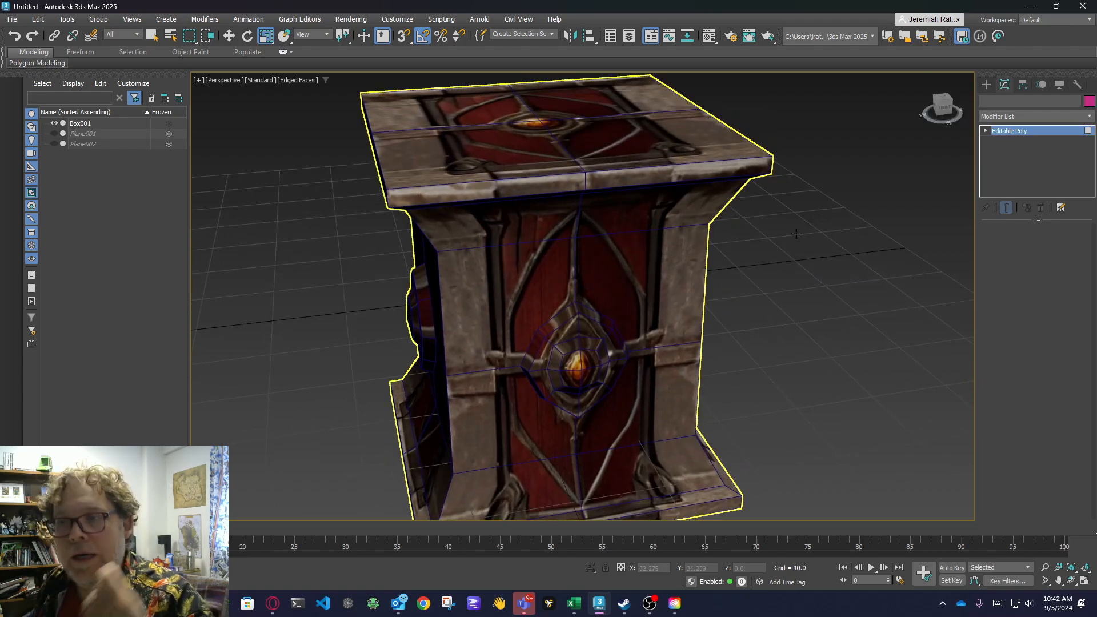
pyautogui.press('4')
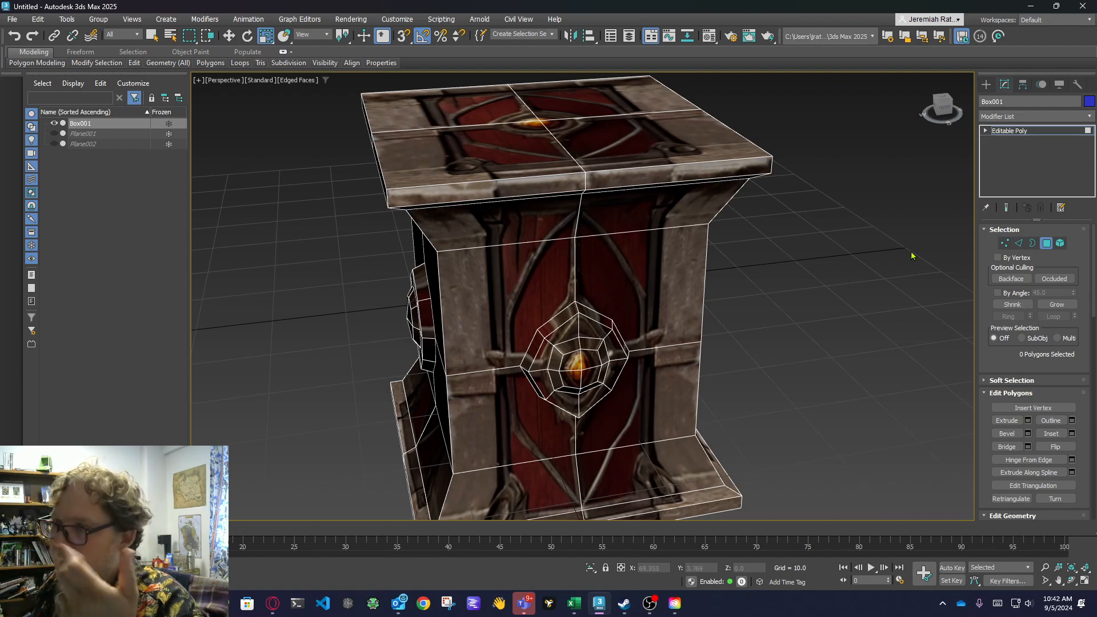
pyautogui.click(1023, 118)
pyautogui.write('u')
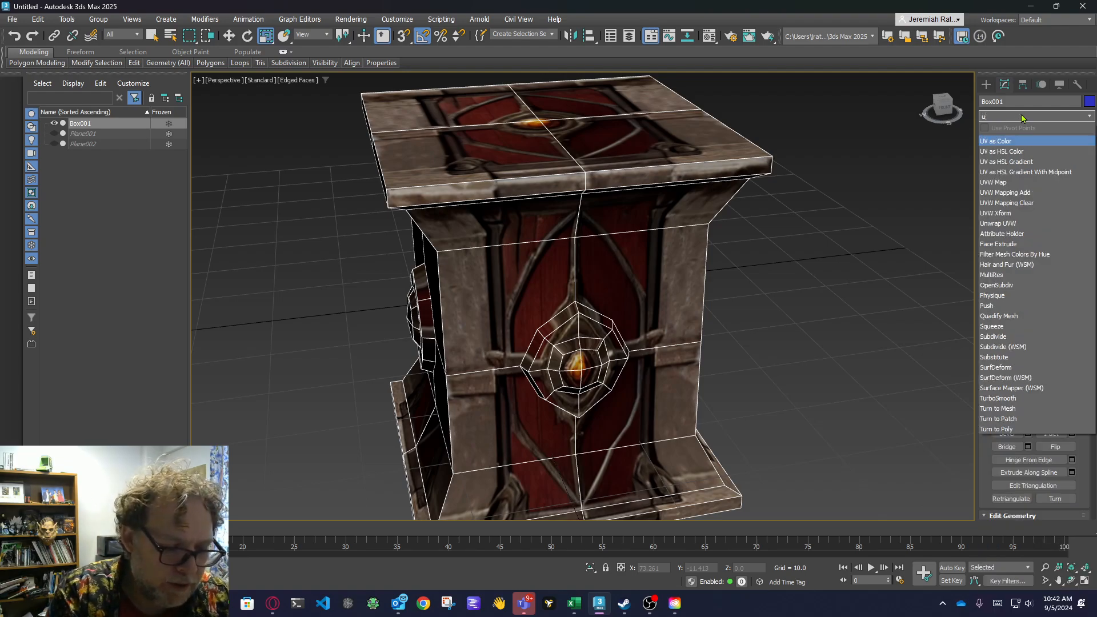
pyautogui.write('v')
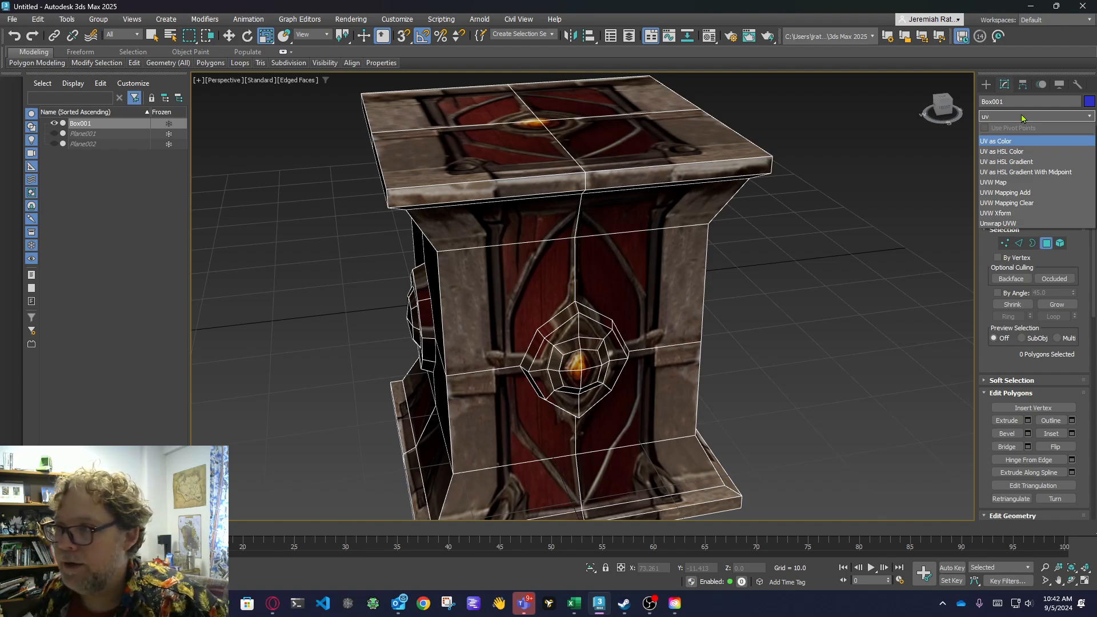
pyautogui.click(995, 182)
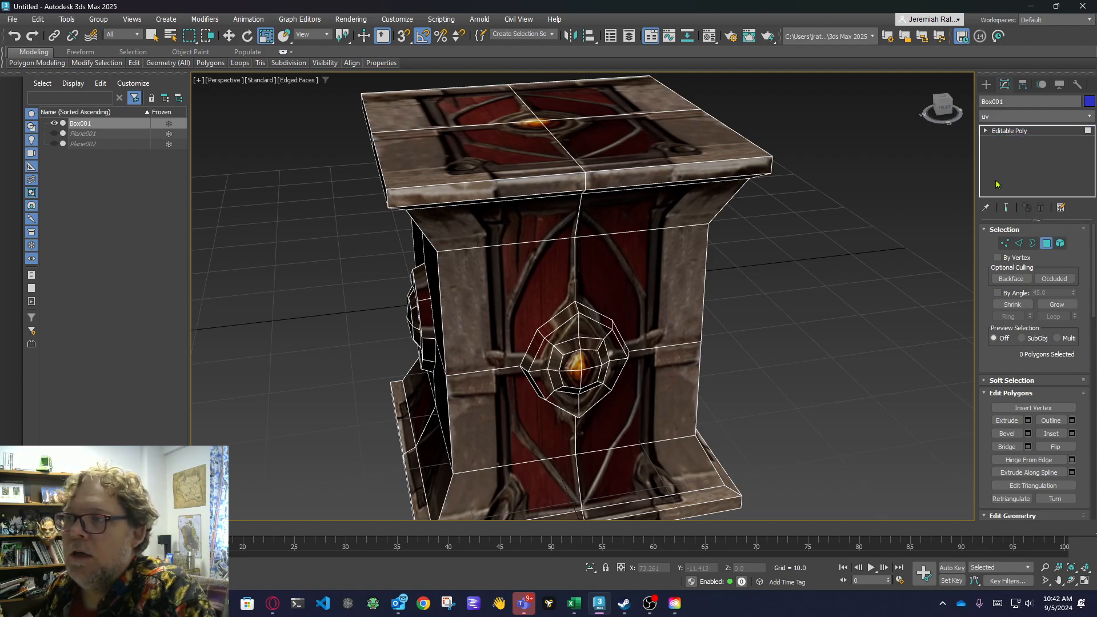
# Try Box mapping in the crate's UVW Map modifier, check the sides, and return the mapping to Planar.
pyautogui.click(945, 108)
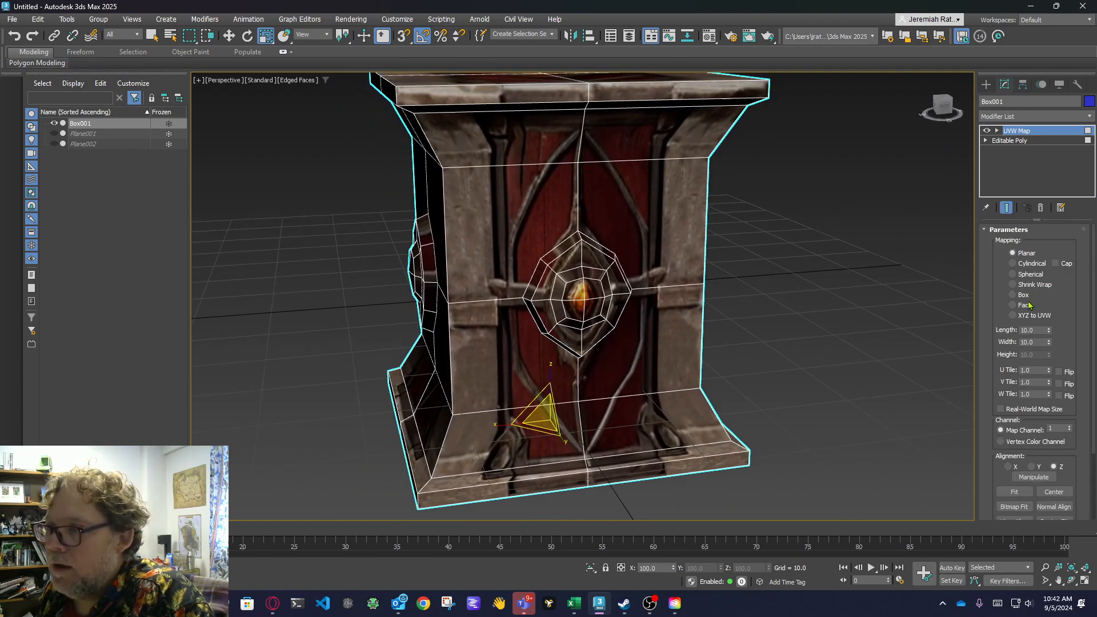
pyautogui.click(1026, 295)
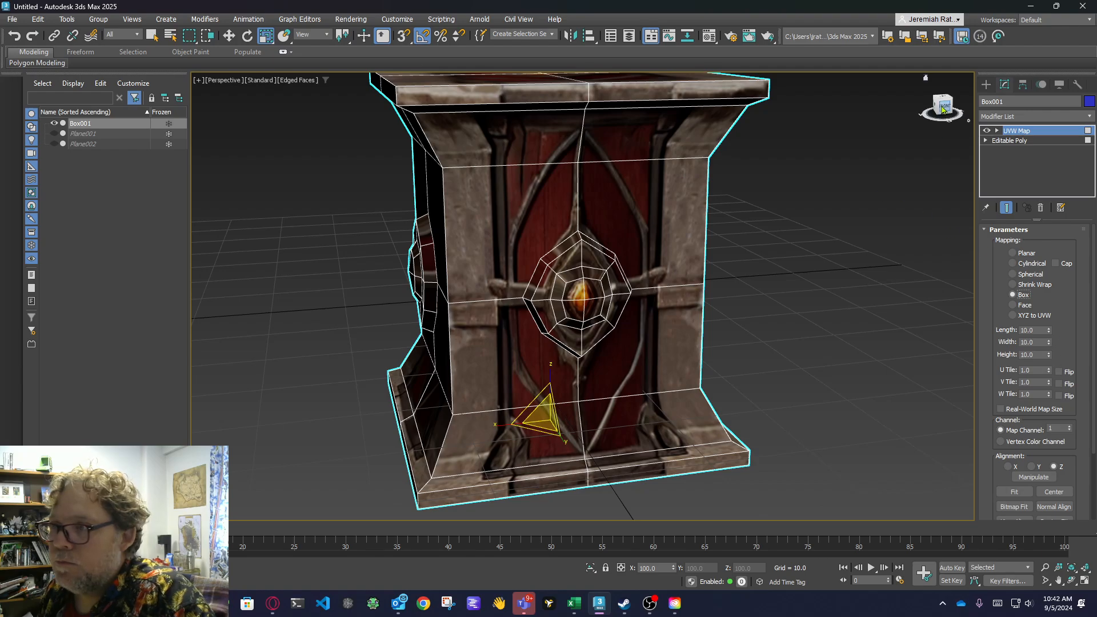
pyautogui.moveTo(936, 107); pyautogui.dragTo(960, 119)
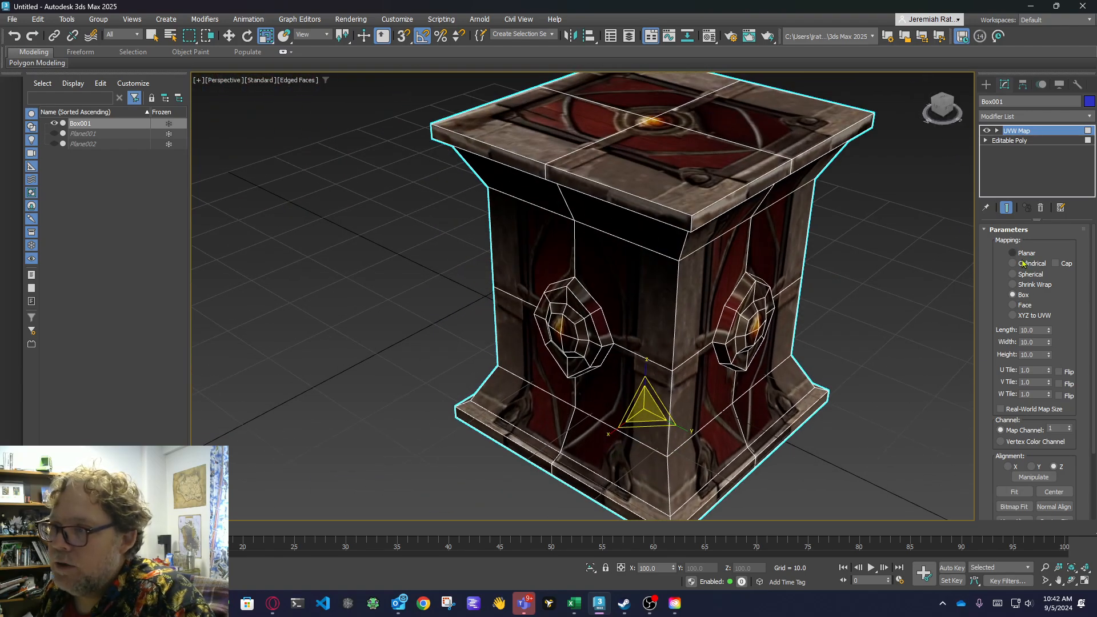
pyautogui.click(1024, 254)
pyautogui.click(940, 110)
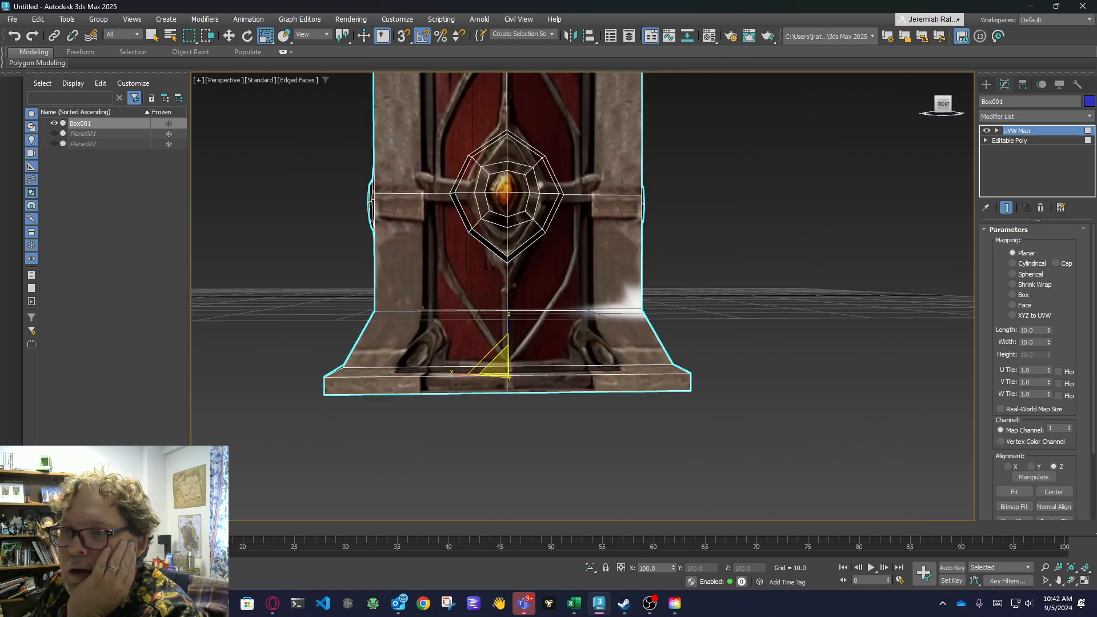
pyautogui.keyDown('alt'); pyautogui.moveTo(485, 297); pyautogui.dragTo(511, 314, button='middle'); pyautogui.keyUp('alt')
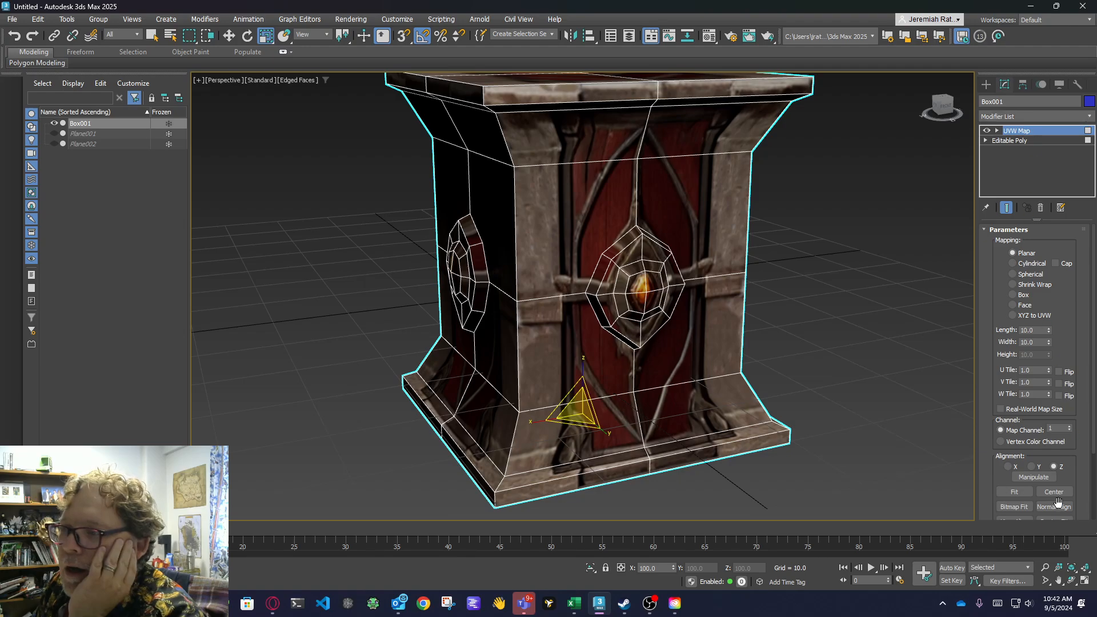
# Add an Unwrap UVW modifier to the crate above the UVW Map modifier.
pyautogui.click(1026, 117)
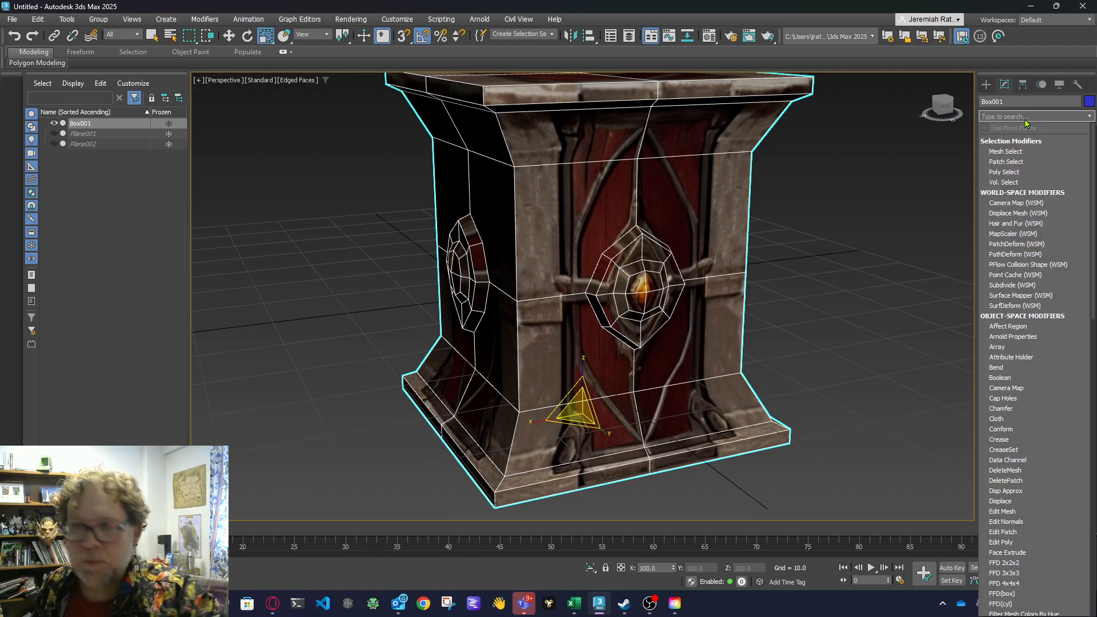
pyautogui.write('un')
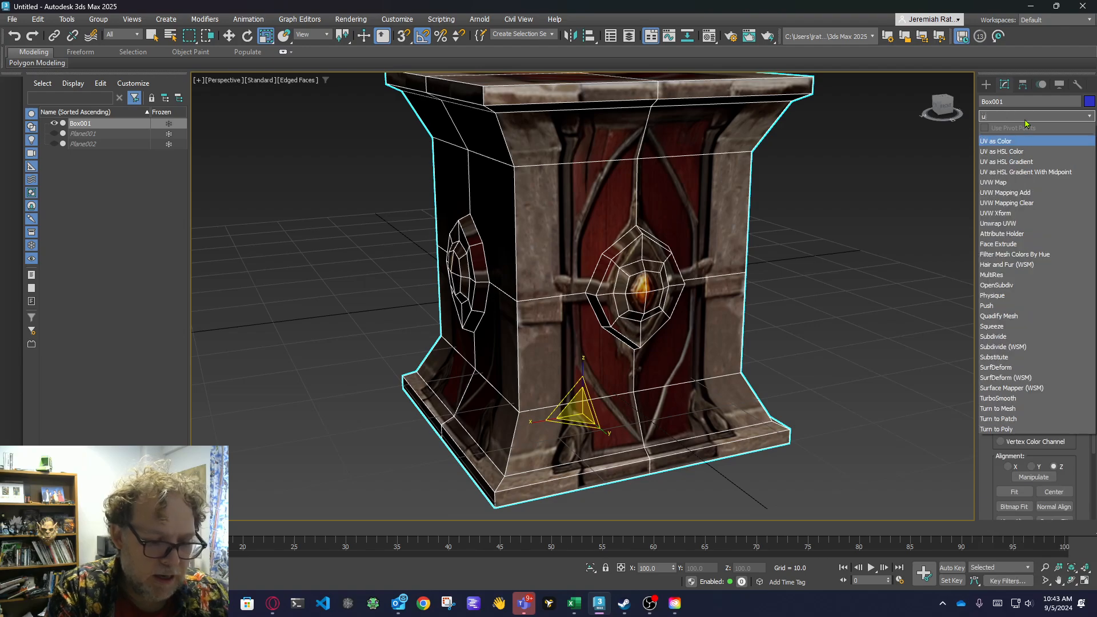
pyautogui.press('Return')
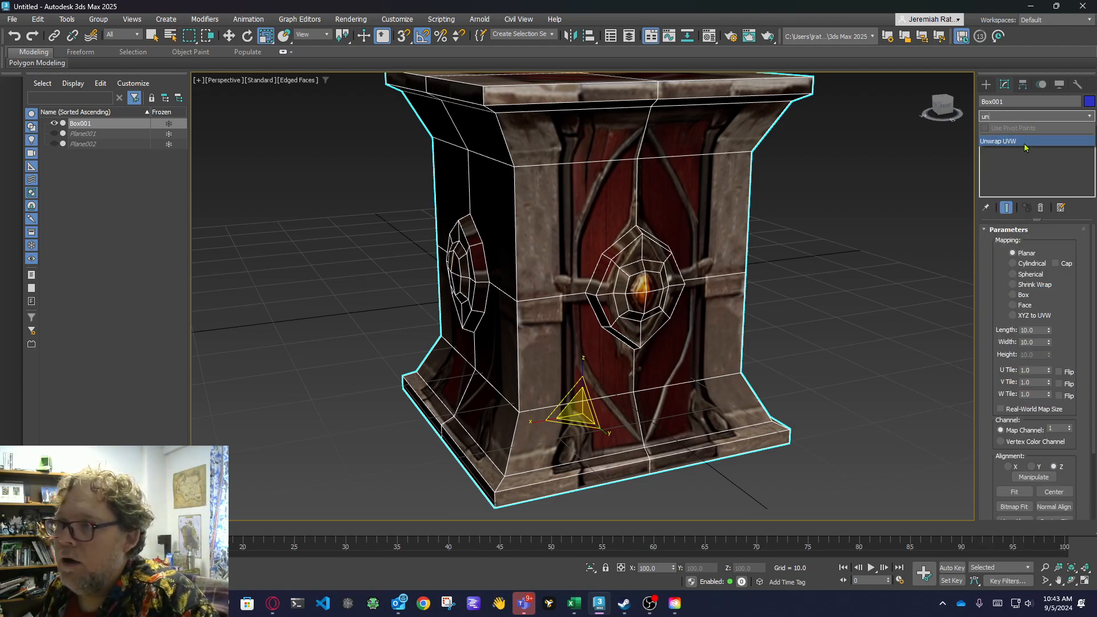
pyautogui.click(1026, 144)
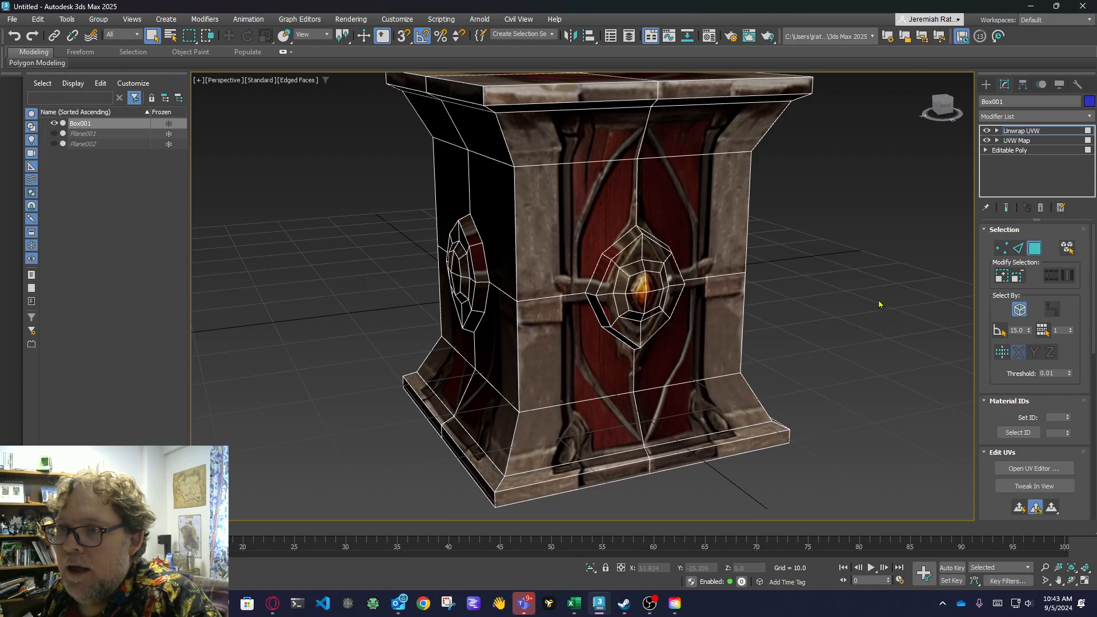
# Examine the textured crate from the side and from below, including its underside.
pyautogui.moveTo(879, 307)
pyautogui.keyDown('alt'); pyautogui.mouseDown(button='middle')
pyautogui.moveTo(821, 321)
pyautogui.moveTo(712, 208)
pyautogui.mouseUp(button='middle'); pyautogui.keyUp('alt')
pyautogui.click(943, 106)
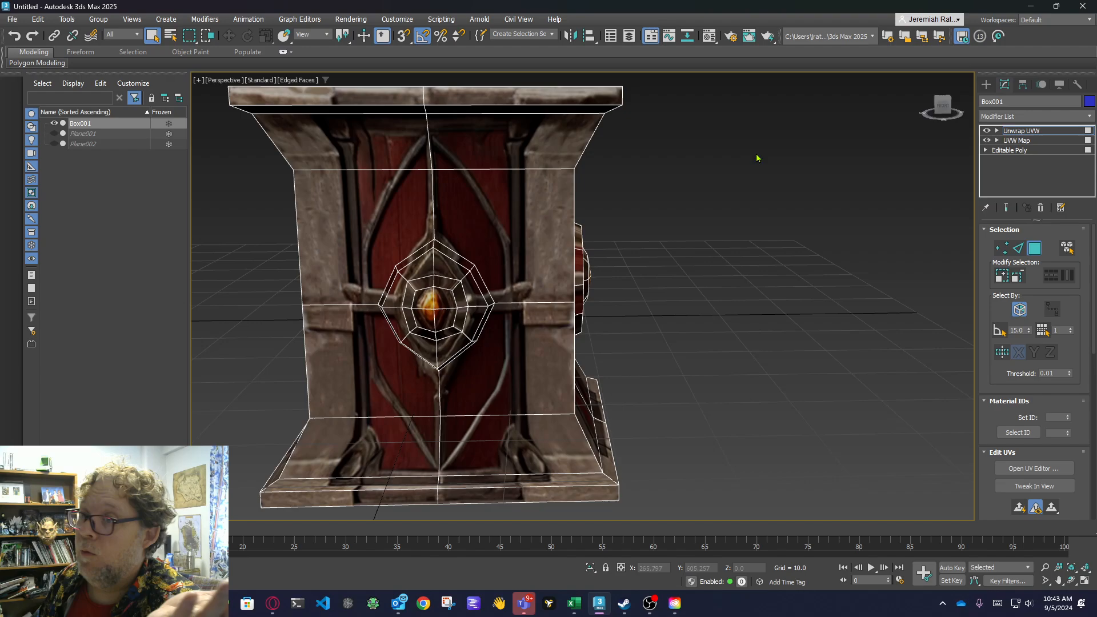
pyautogui.scroll(-3, 691, 193)
pyautogui.moveTo(943, 106); pyautogui.dragTo(948, 93)
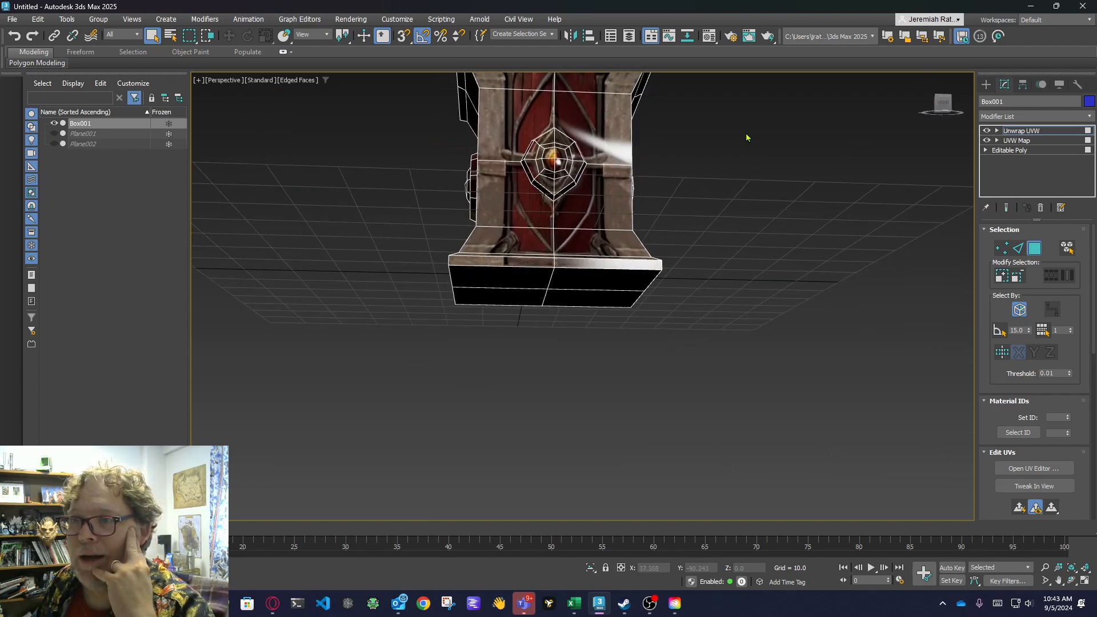
# View the crate's textured side, open its UV editor to check the layout, and close the editor.
pyautogui.moveTo(747, 137); pyautogui.dragTo(760, 235, button='middle')
pyautogui.scroll(4, 754, 233)
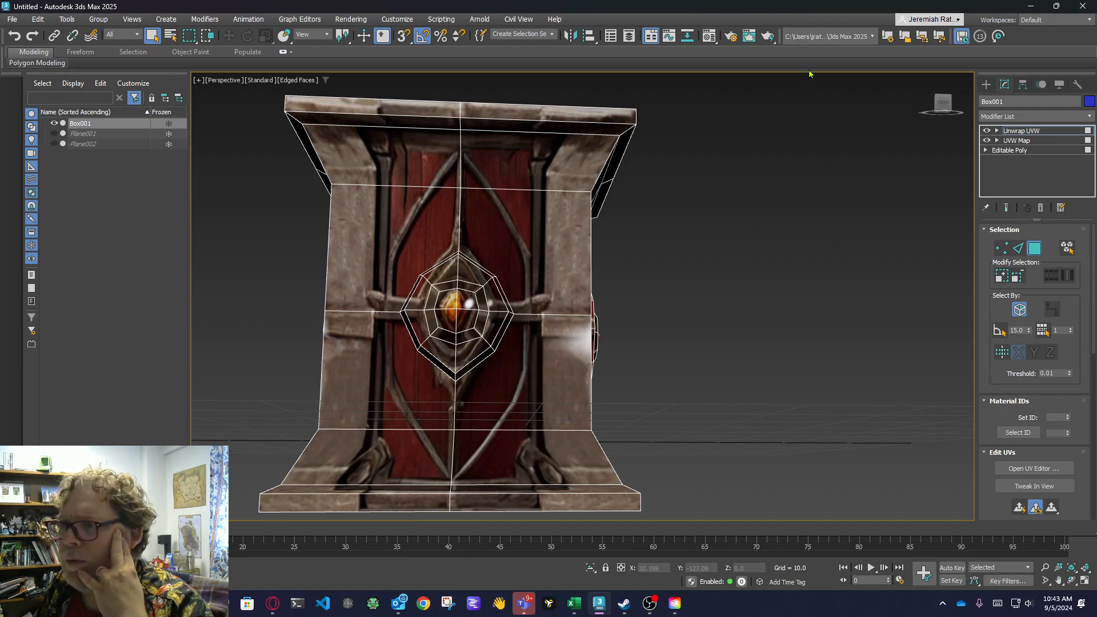
pyautogui.click(943, 104)
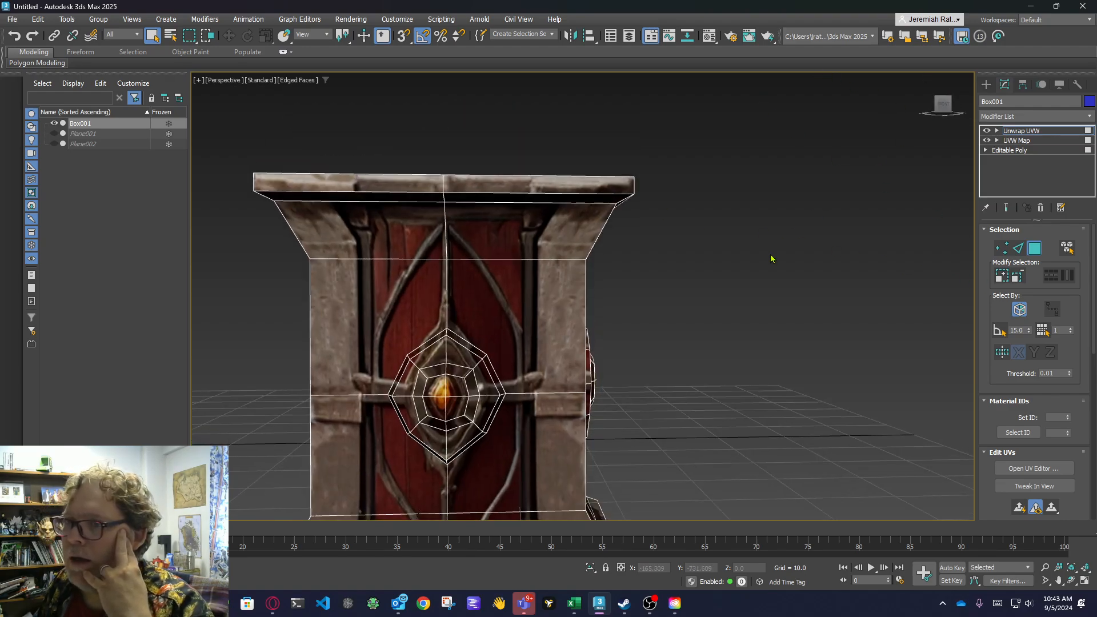
pyautogui.moveTo(771, 257); pyautogui.dragTo(769, 199, button='middle')
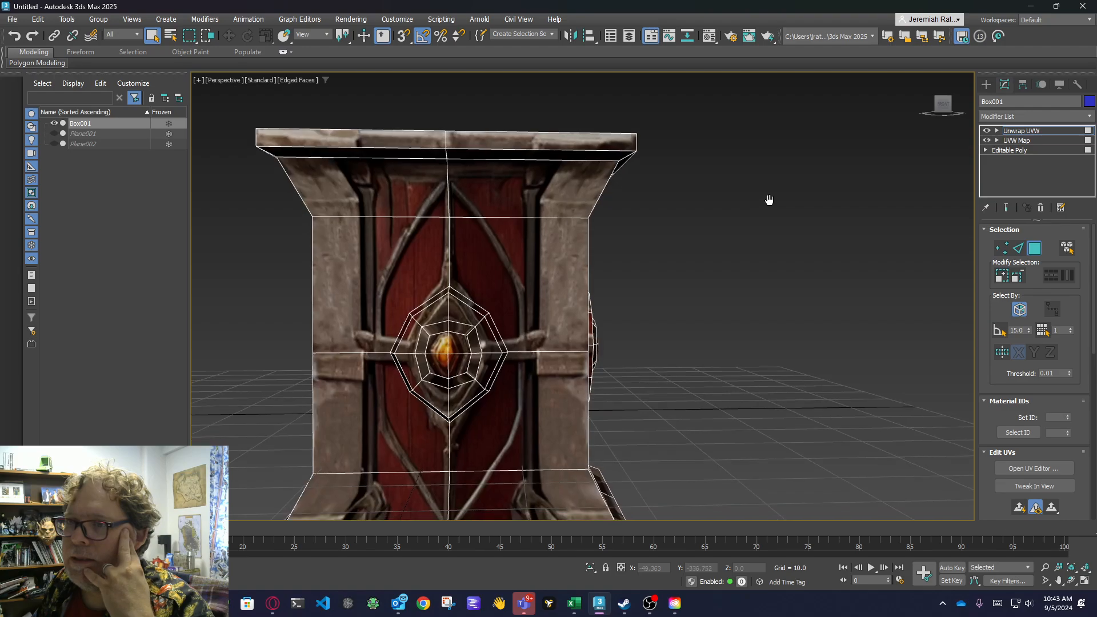
pyautogui.click(1050, 469)
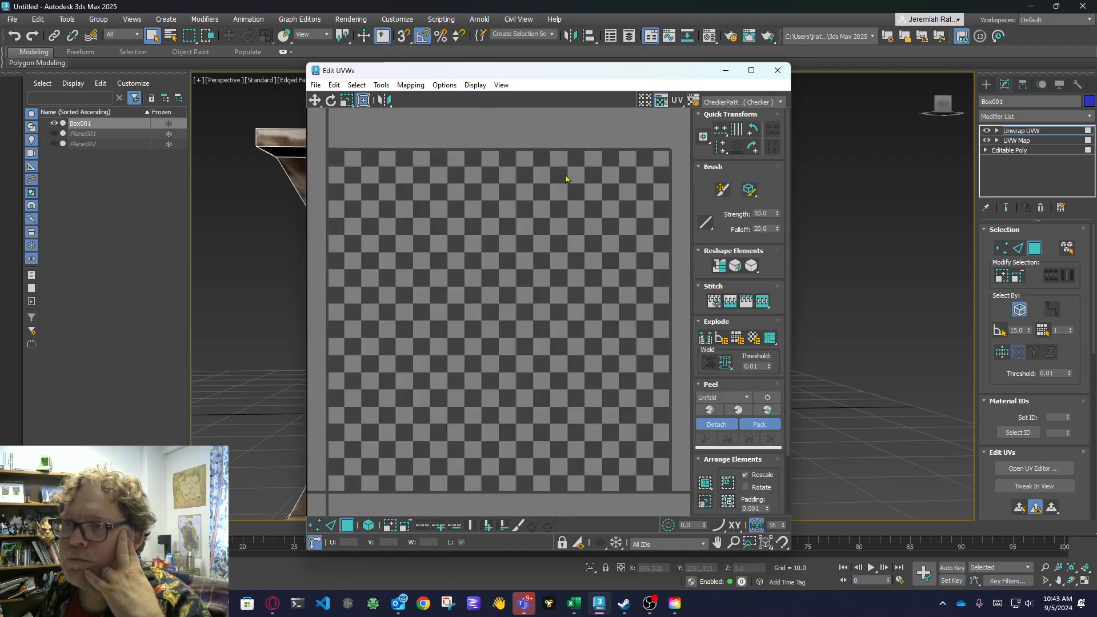
pyautogui.scroll(-4, 566, 179)
pyautogui.click(777, 69)
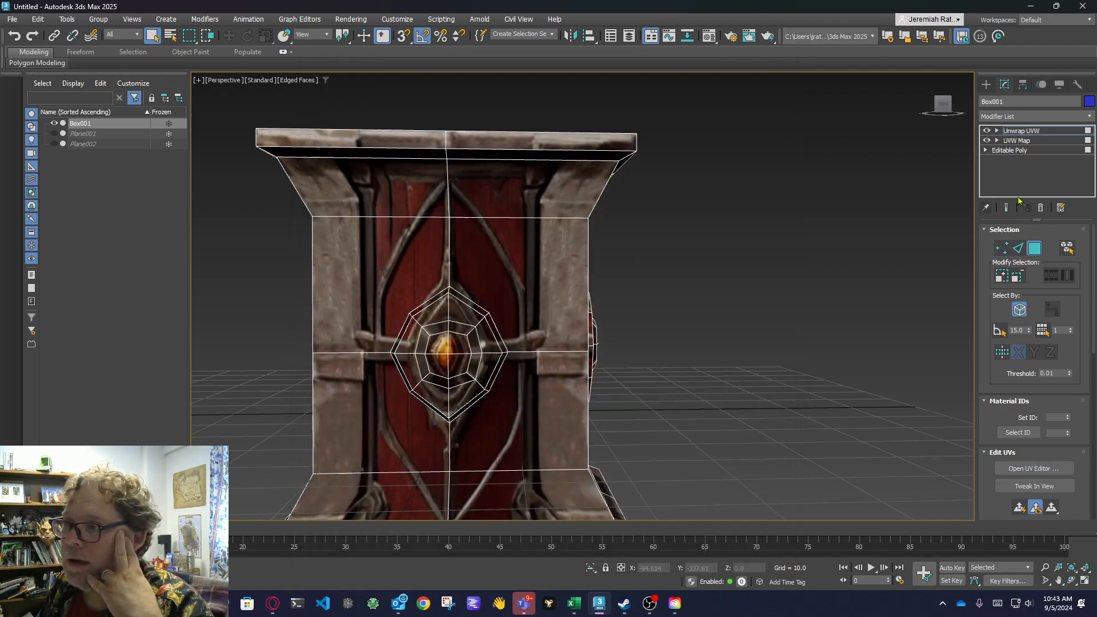
# Delete the Unwrap UVW and UVW Map modifiers from the crate and return to the Editable Poly object level.
pyautogui.click(1041, 208)
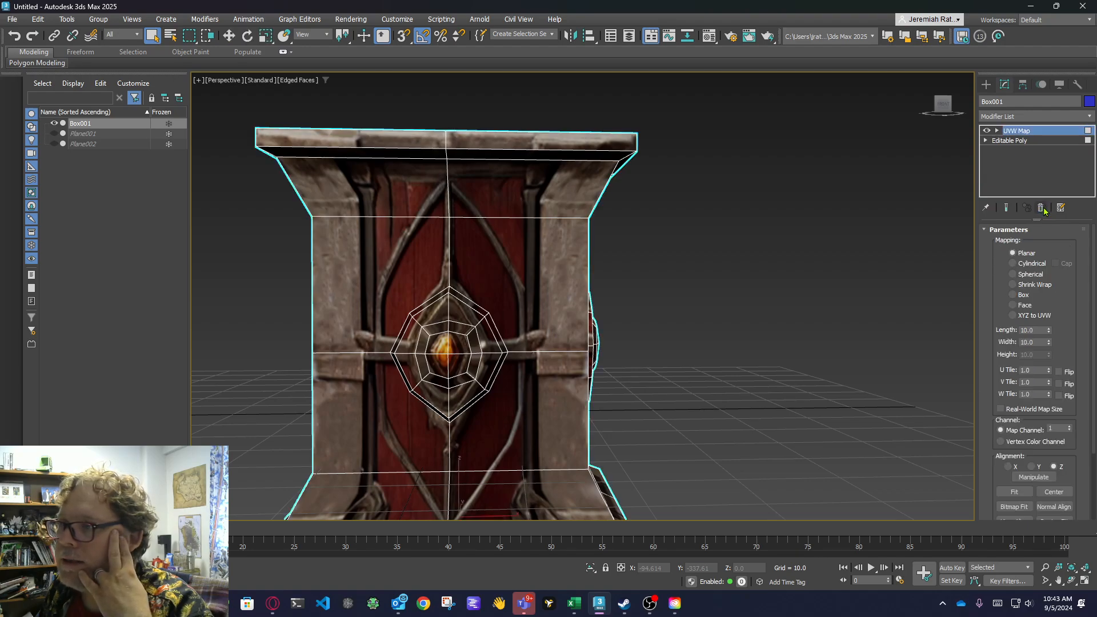
pyautogui.click(1042, 210)
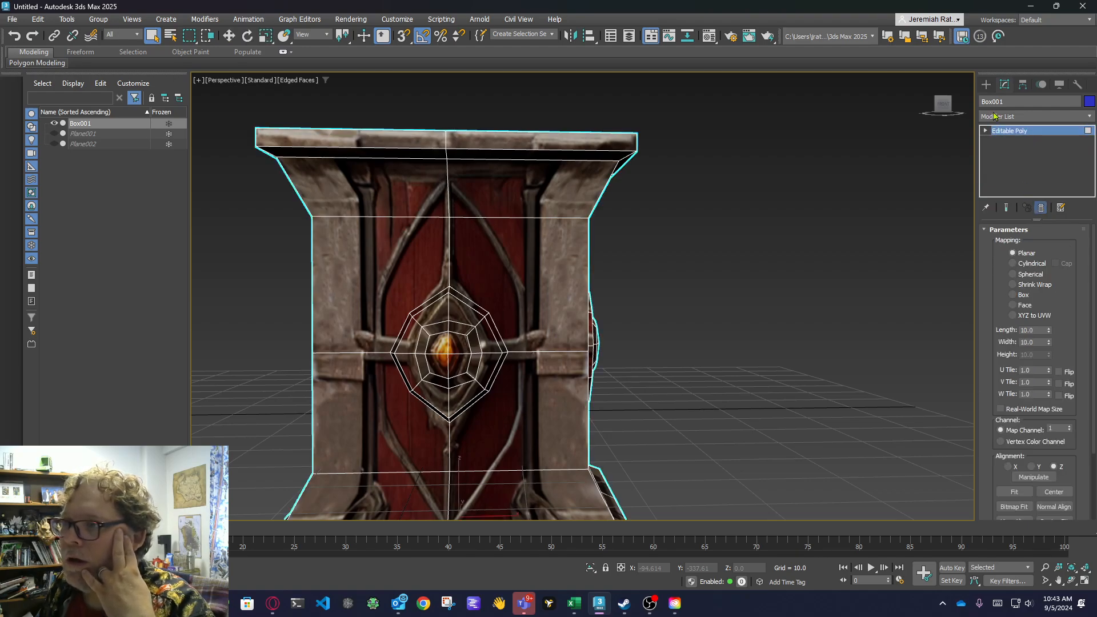
pyautogui.press('4')
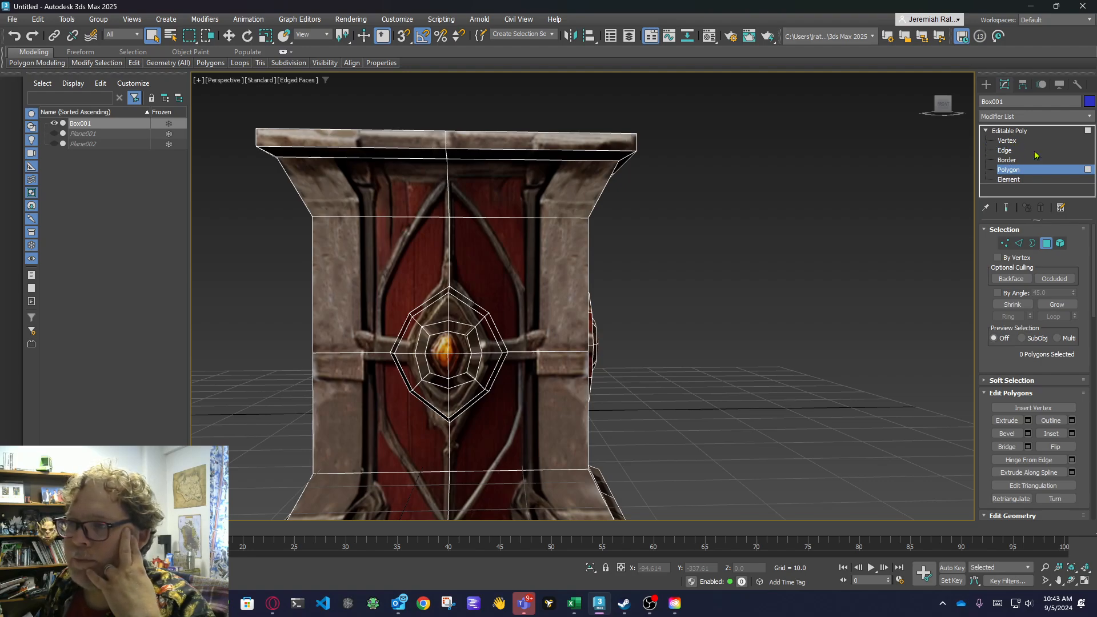
pyautogui.click(1022, 131)
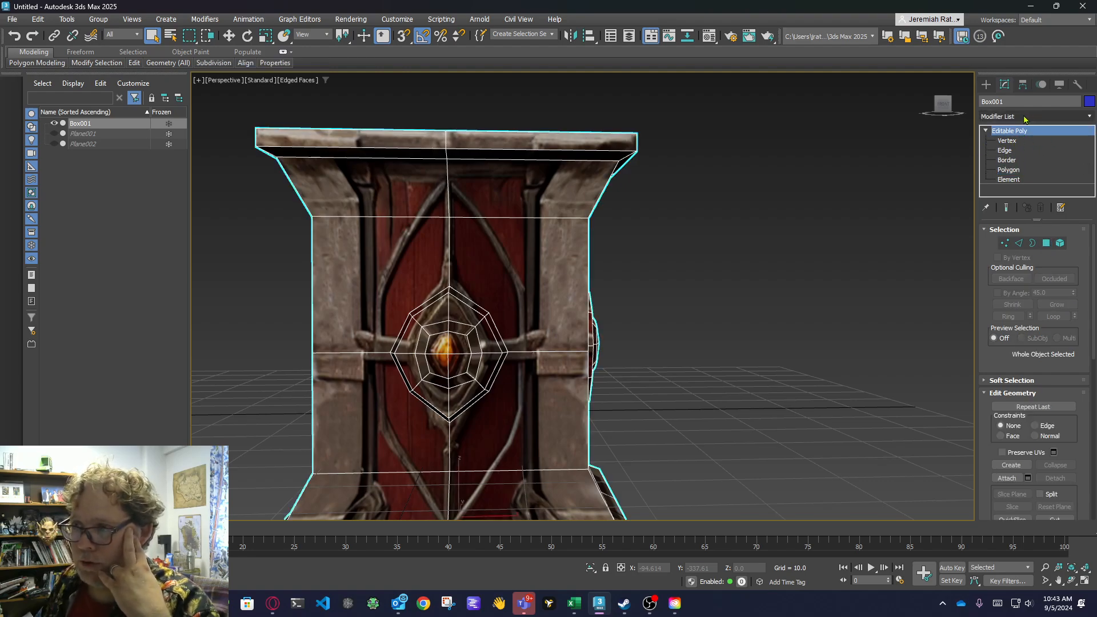
pyautogui.click(1008, 160)
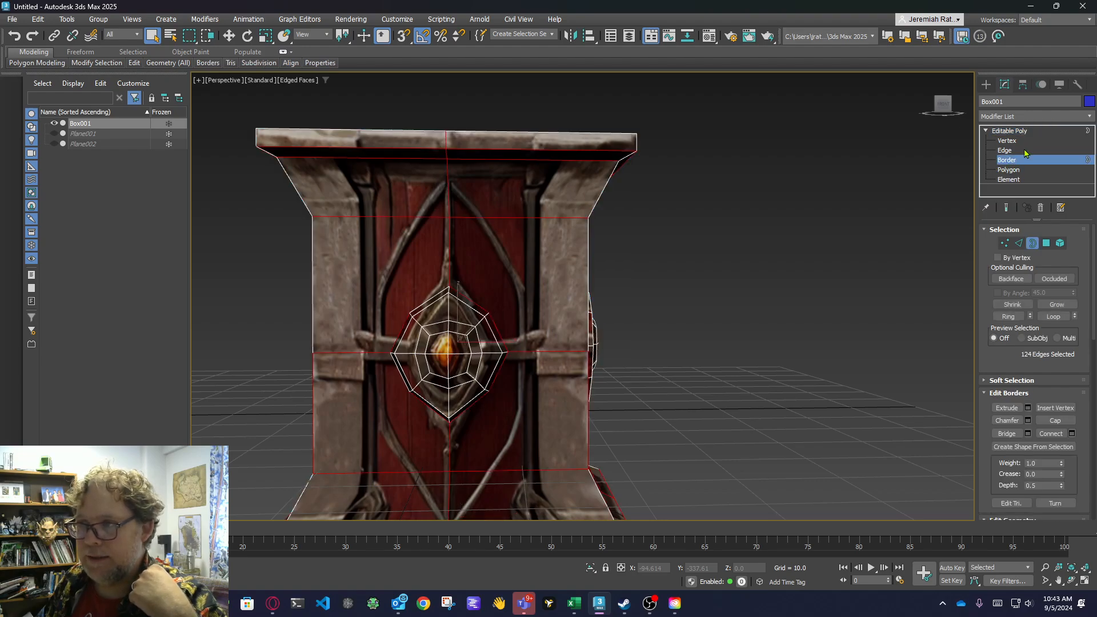
pyautogui.click(1009, 170)
pyautogui.click(1010, 131)
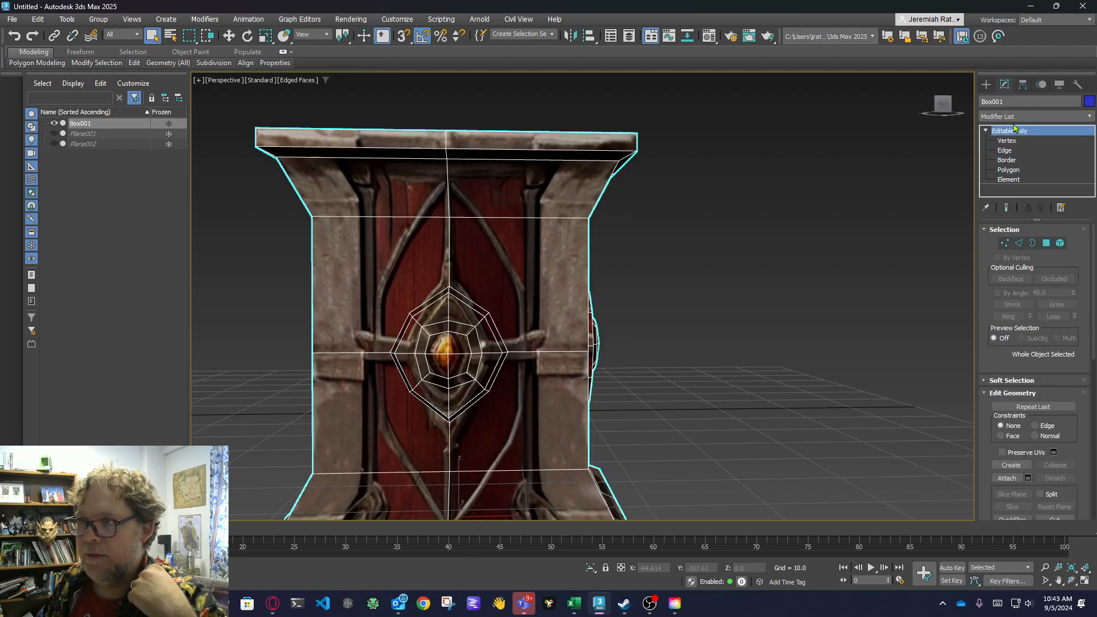
# Add a new UVW Map modifier to the whole crate, set its mapping to Box, and check the lid.
pyautogui.click(1013, 117)
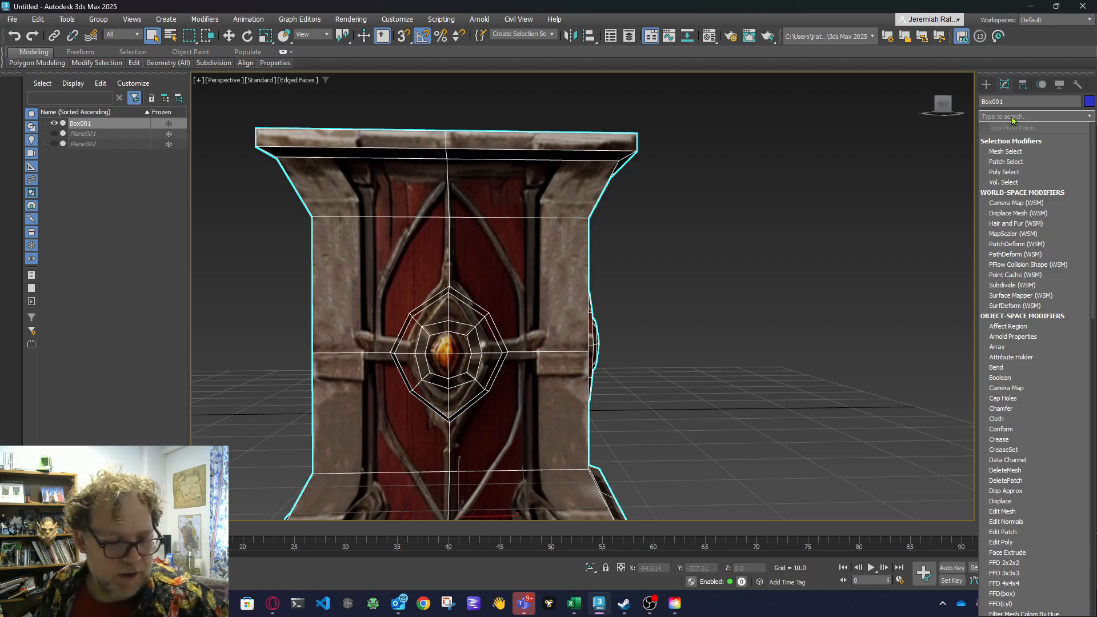
pyautogui.write('u')
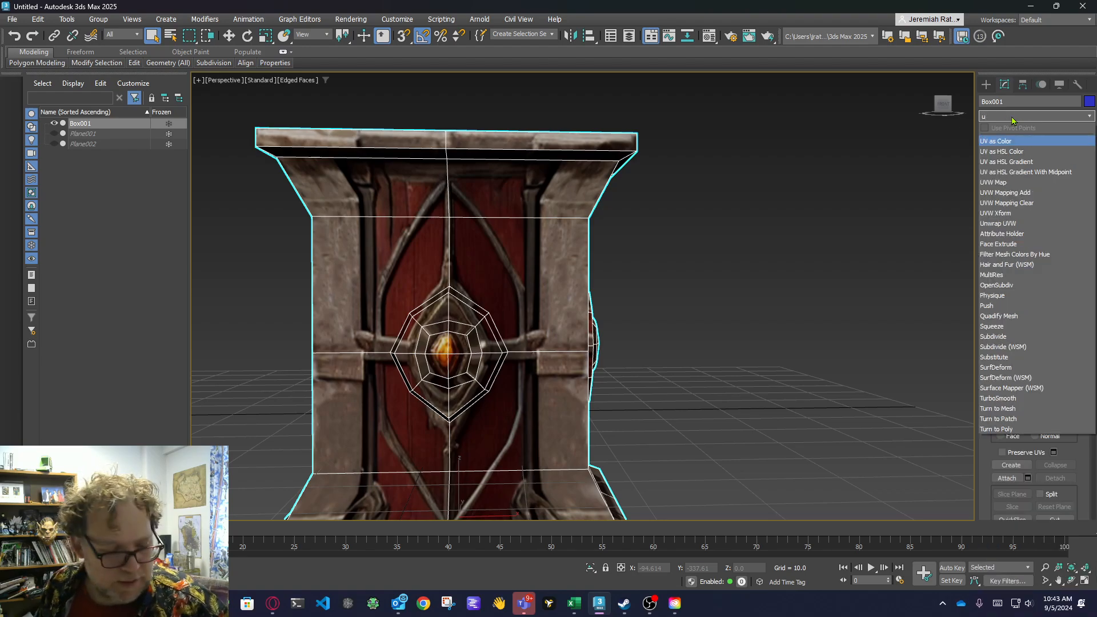
pyautogui.write('vm')
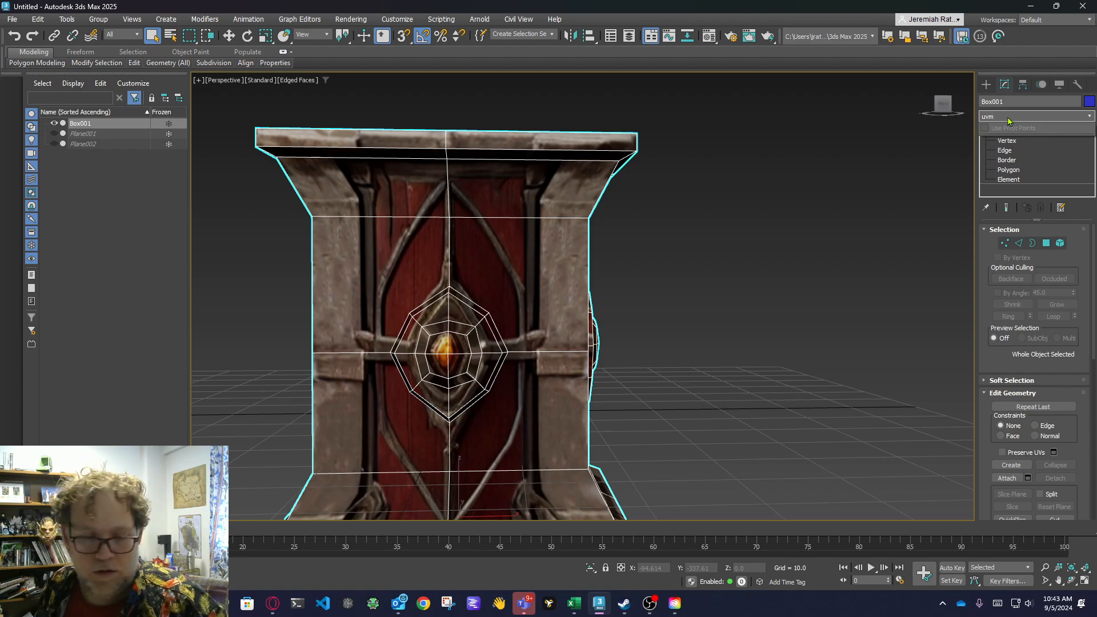
pyautogui.press('BackSpace')
pyautogui.click(1011, 182)
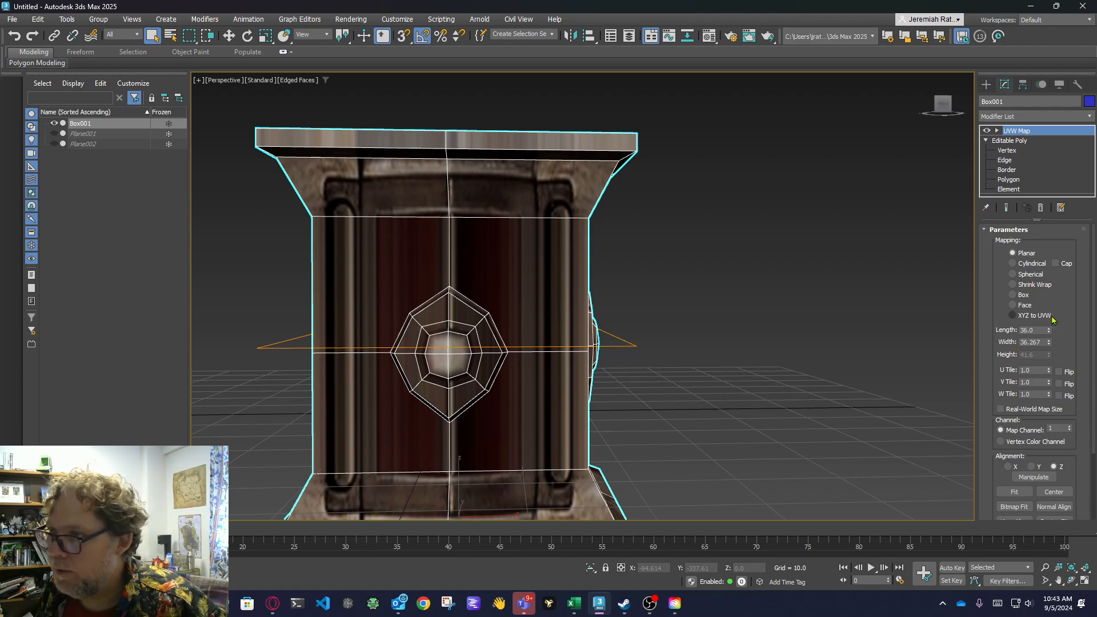
pyautogui.click(1022, 296)
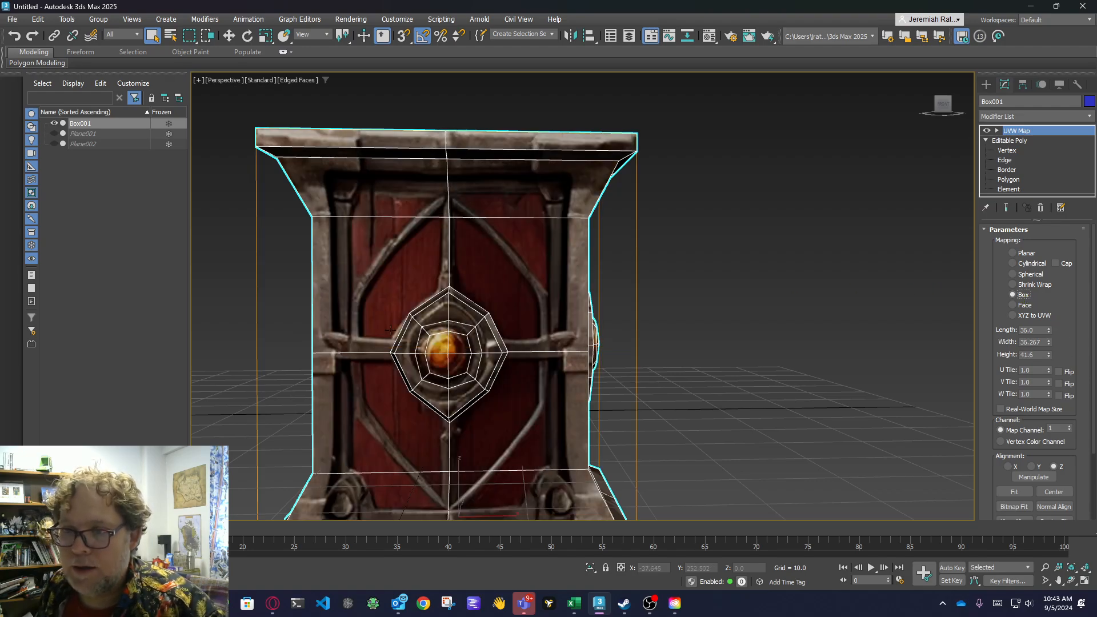
pyautogui.moveTo(944, 106); pyautogui.dragTo(951, 136)
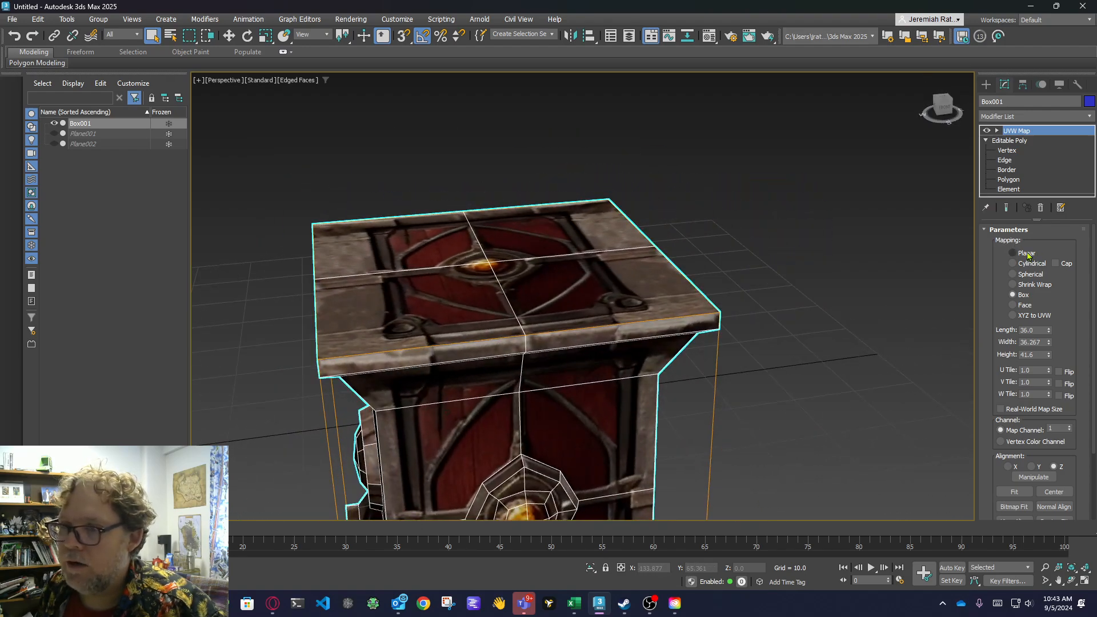
# Add an Unwrap UVW modifier above the UVW Map and open the crate's UVs in a maximized UV editor.
pyautogui.click(1022, 117)
pyautogui.write('u')
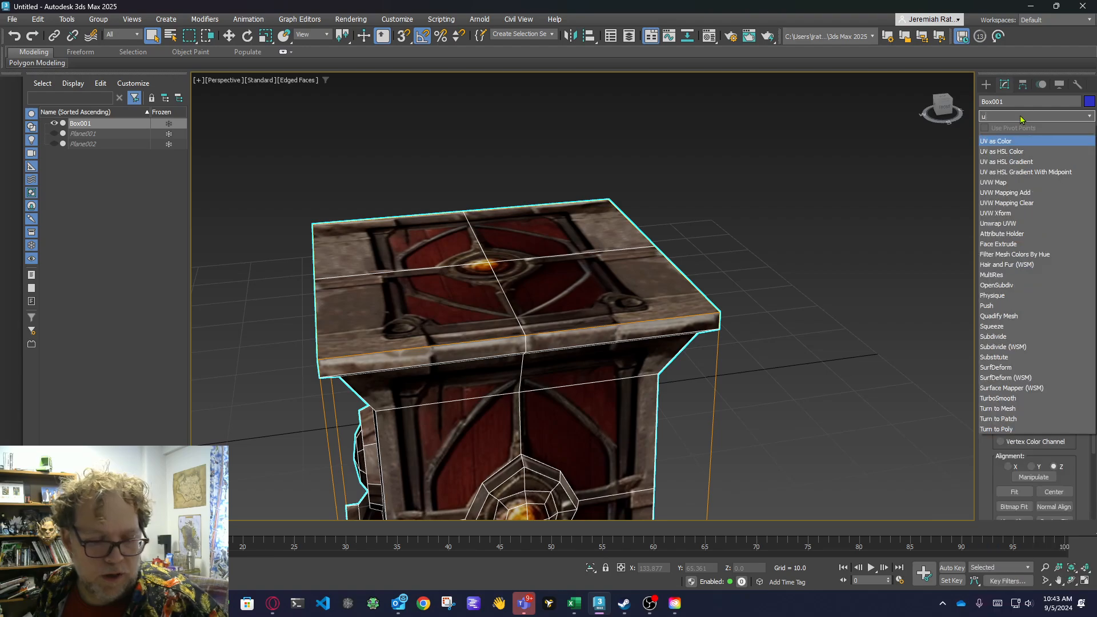
pyautogui.write('n')
pyautogui.click(1015, 142)
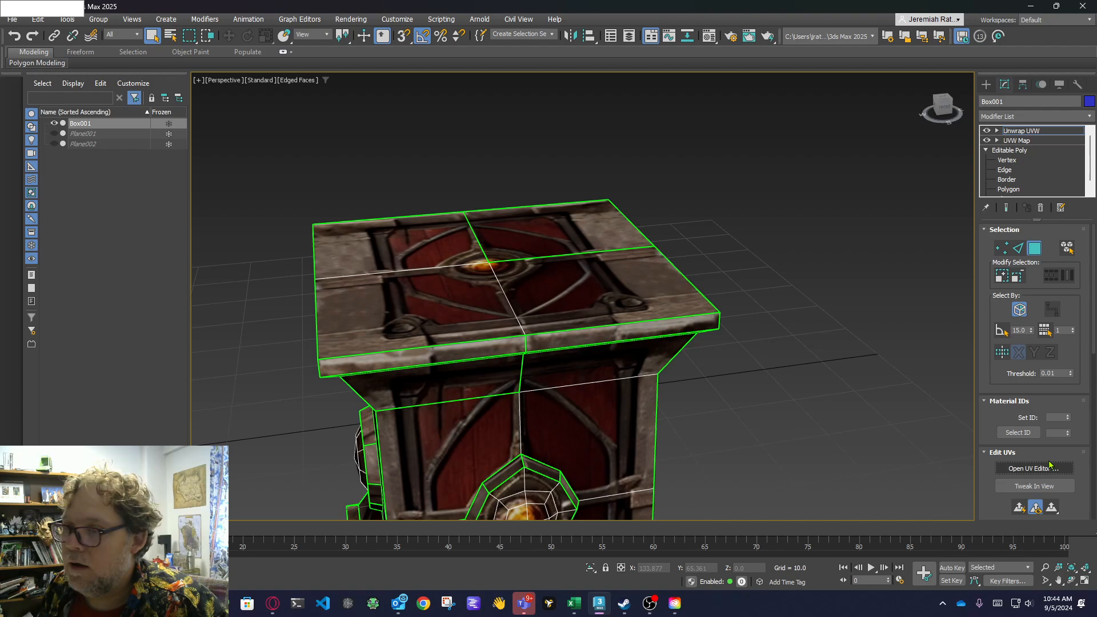
pyautogui.click(1035, 468)
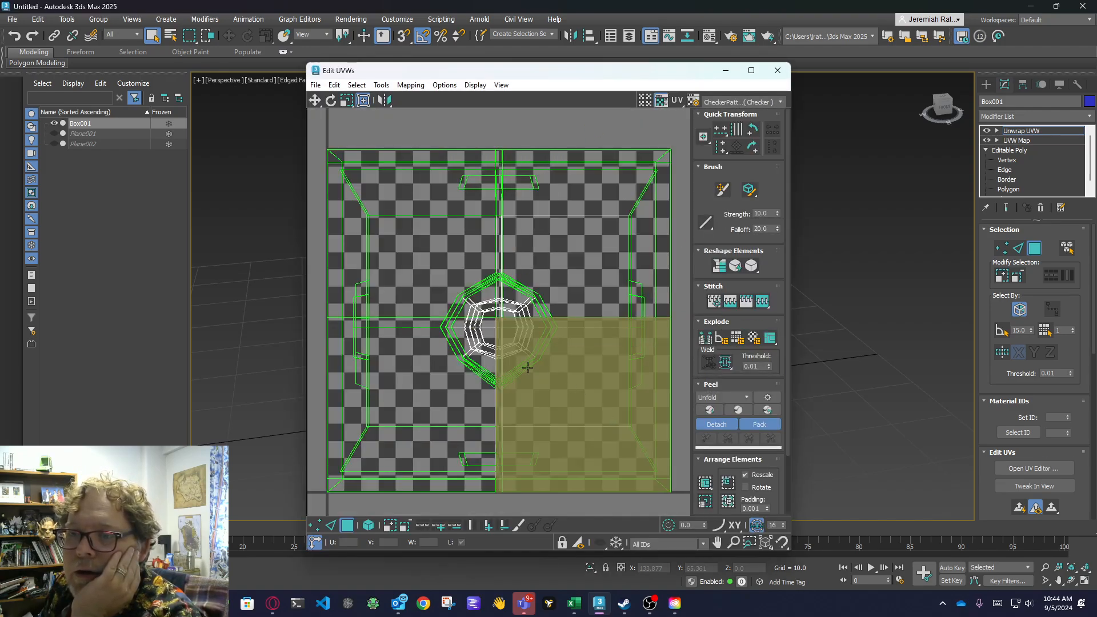
pyautogui.scroll(3, 516, 341)
pyautogui.scroll(2, 515, 342)
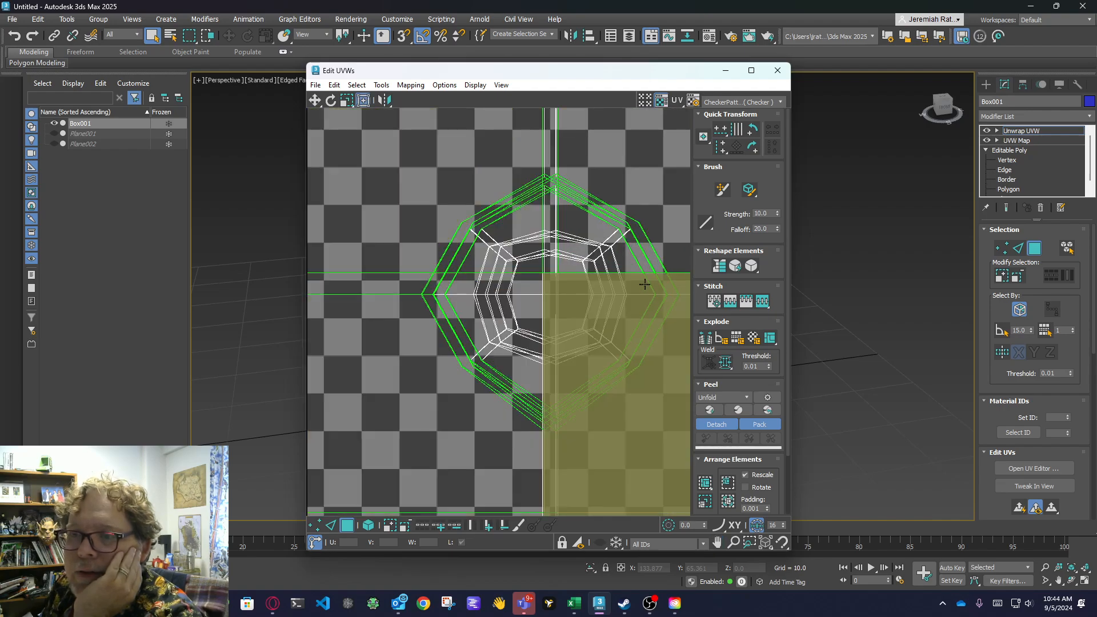
pyautogui.click(751, 70)
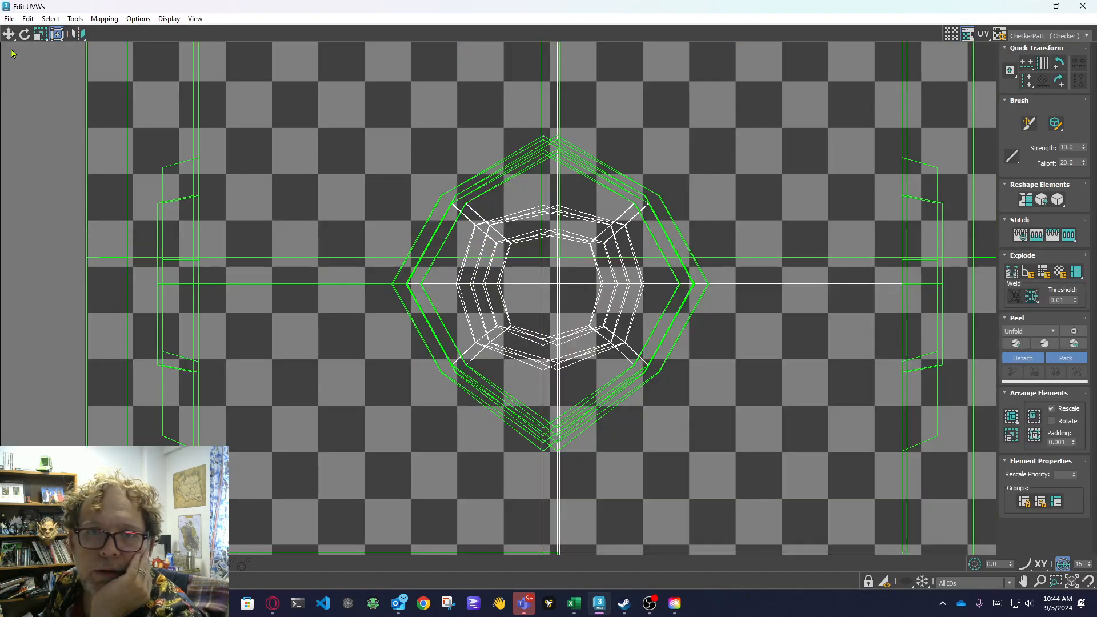
# Move the two plain square UV shells out of the texture square, one to its left and one above it.
pyautogui.click(25, 564)
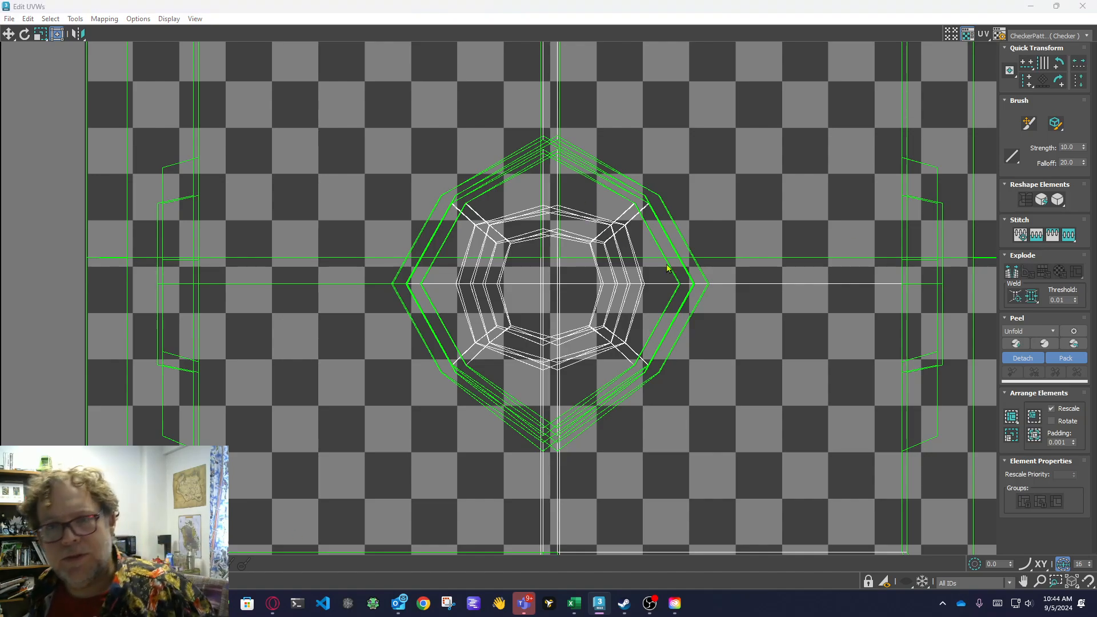
pyautogui.scroll(-4, 527, 303)
pyautogui.scroll(2, 533, 344)
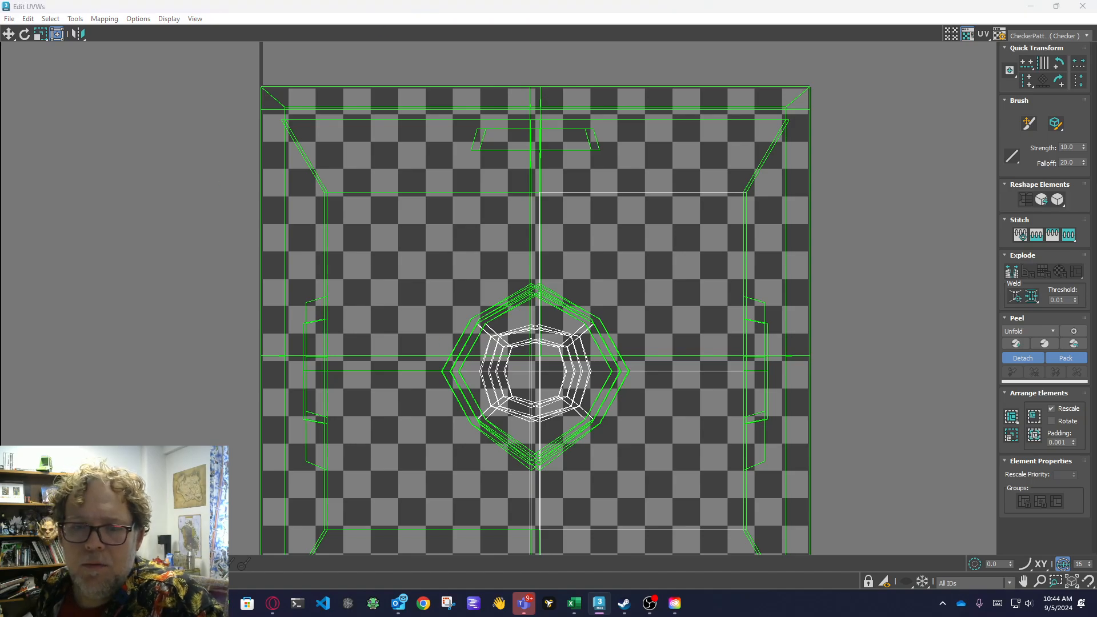
pyautogui.click(367, 105)
pyautogui.click(326, 137)
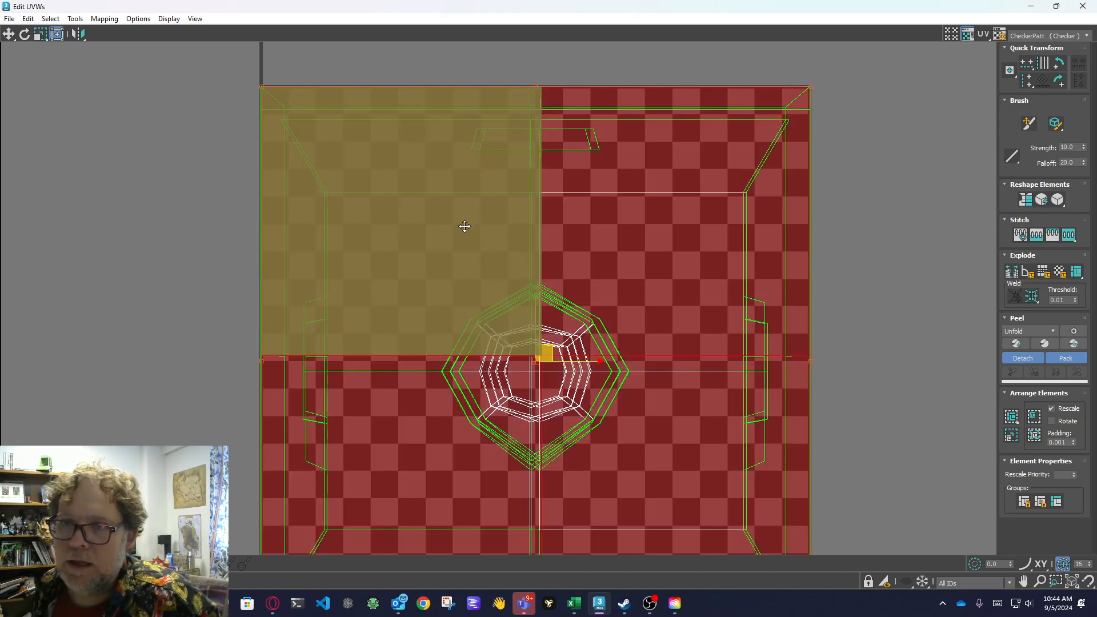
pyautogui.scroll(-4, 710, 327)
pyautogui.moveTo(706, 290); pyautogui.dragTo(267, 215)
pyautogui.click(597, 283)
pyautogui.moveTo(721, 290); pyautogui.dragTo(545, 3)
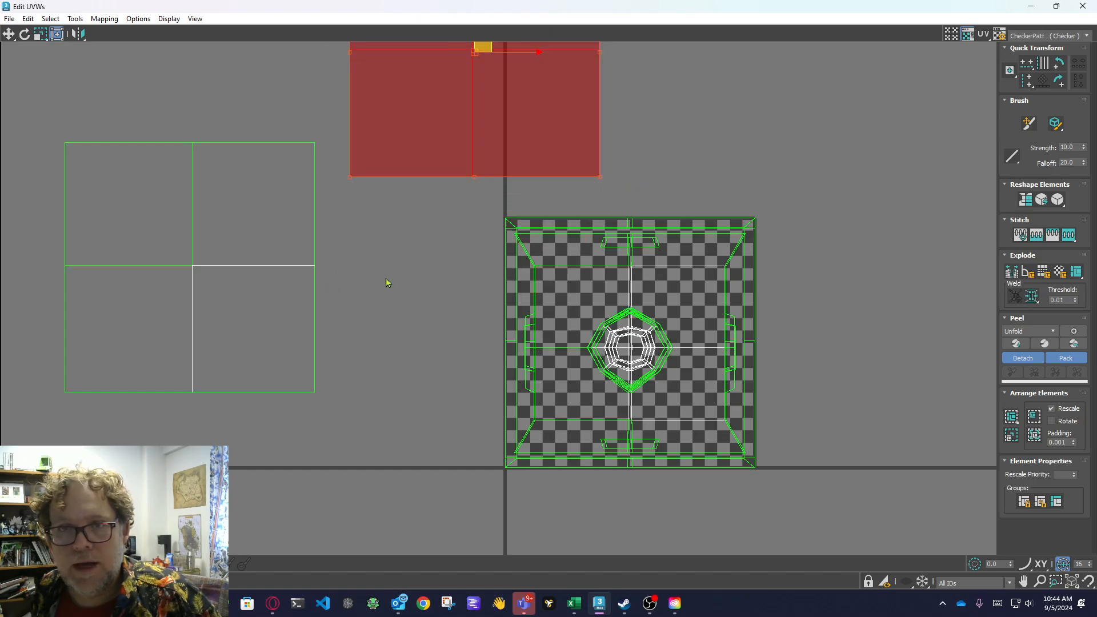
# Examine the overlapping shells remaining in the texture square, including the small side faces beside the octagonal boss.
pyautogui.moveTo(387, 282); pyautogui.dragTo(362, 307, button='middle')
pyautogui.click(329, 269)
pyautogui.scroll(2, 430, 280)
pyautogui.moveTo(431, 281); pyautogui.dragTo(343, 228, button='middle')
pyautogui.scroll(-2, 357, 226)
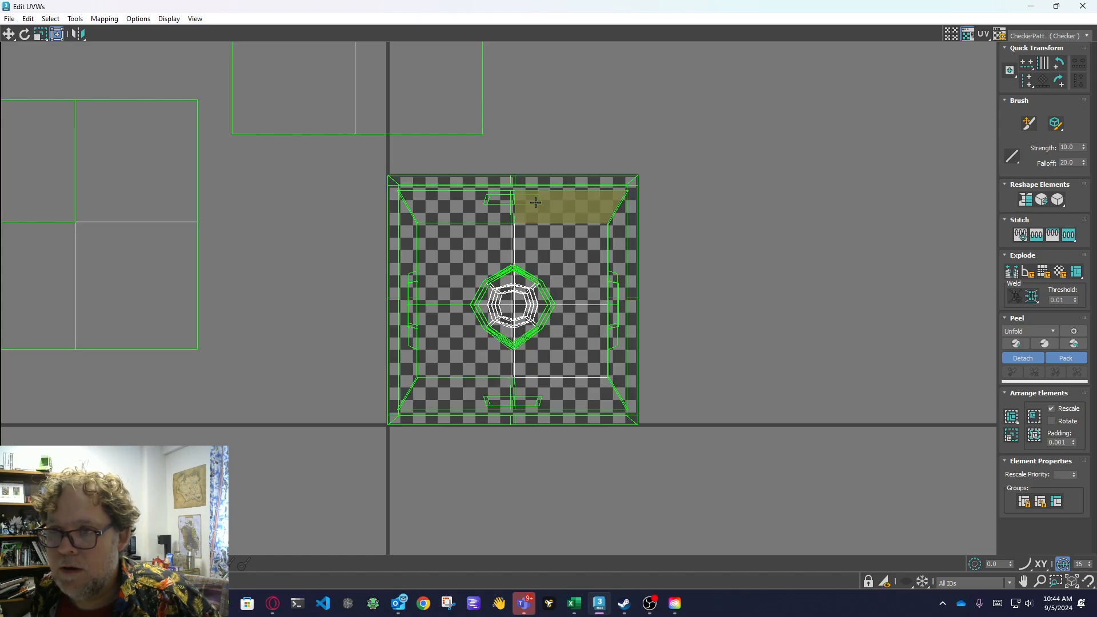
pyautogui.moveTo(730, 173); pyautogui.dragTo(600, 220)
pyautogui.click(797, 274)
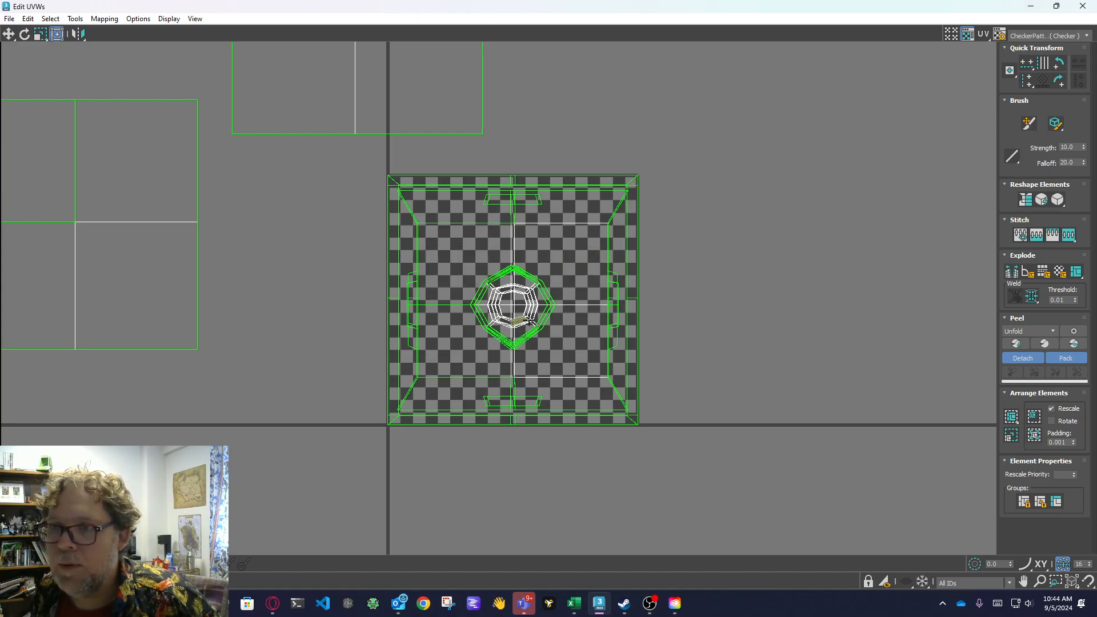
pyautogui.moveTo(601, 257); pyautogui.dragTo(653, 264, button='middle')
pyautogui.scroll(3, 594, 277)
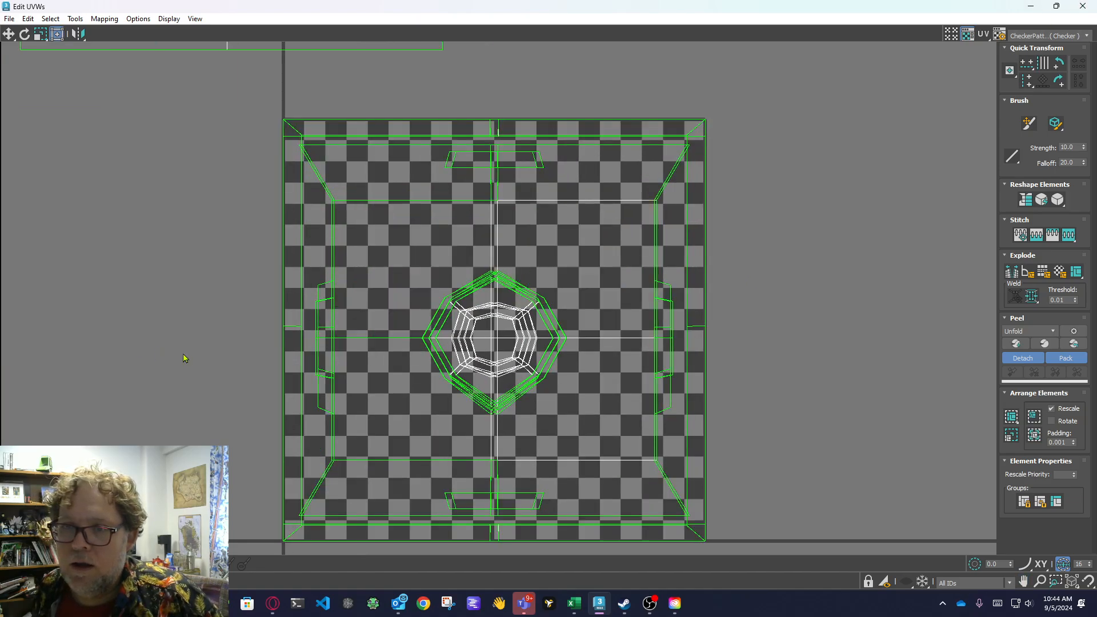
pyautogui.scroll(3, 377, 360)
pyautogui.click(456, 370)
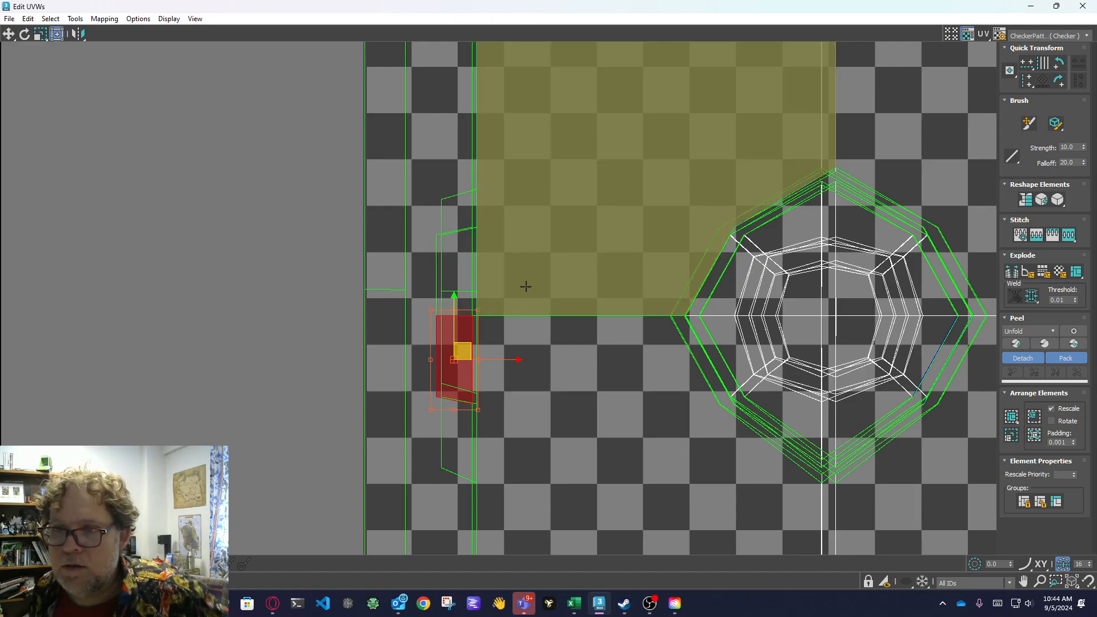
pyautogui.click(200, 277)
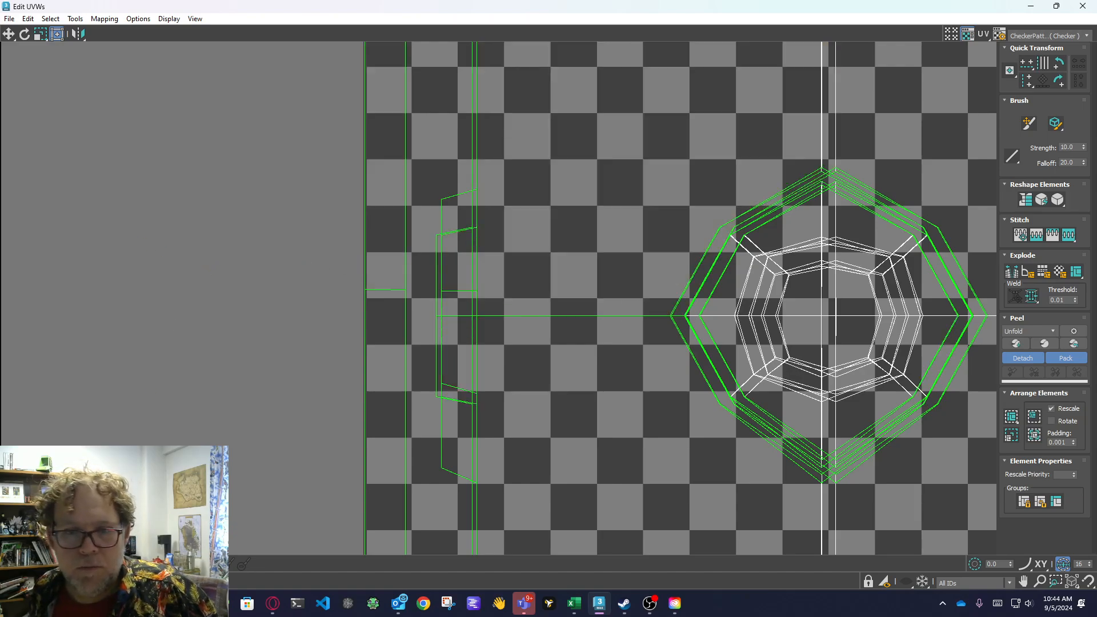
# Examine how the octagonal boss and the doubled vertical centre lines overlap across the shells stacked in the texture square.
pyautogui.click(9, 564)
pyautogui.moveTo(549, 348); pyautogui.dragTo(447, 318, button='middle')
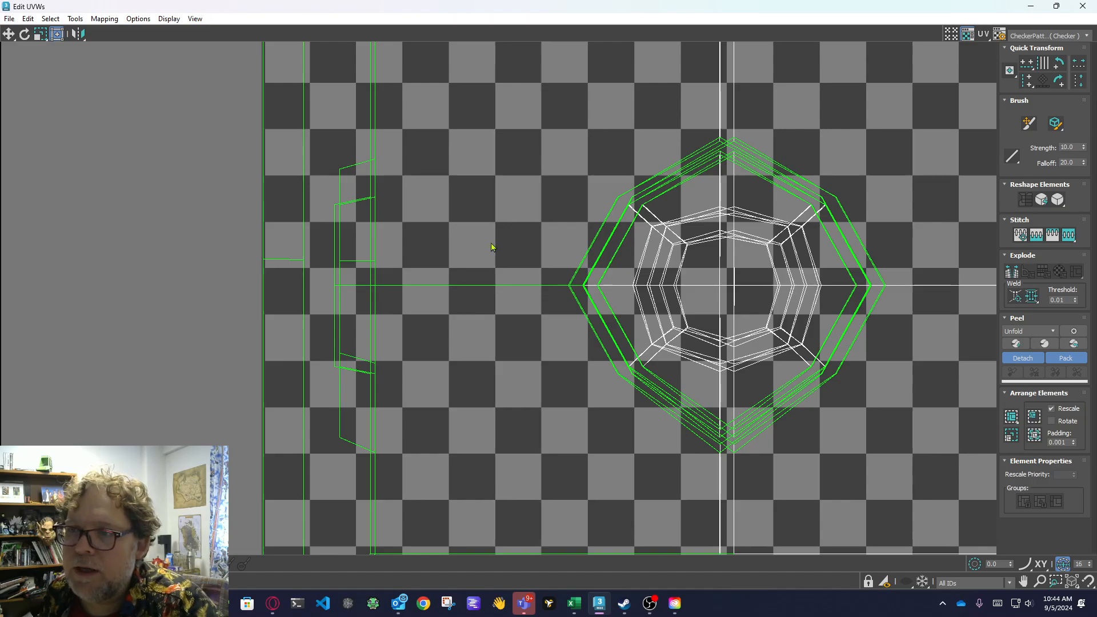
pyautogui.scroll(-3, 489, 244)
pyautogui.scroll(7, 610, 152)
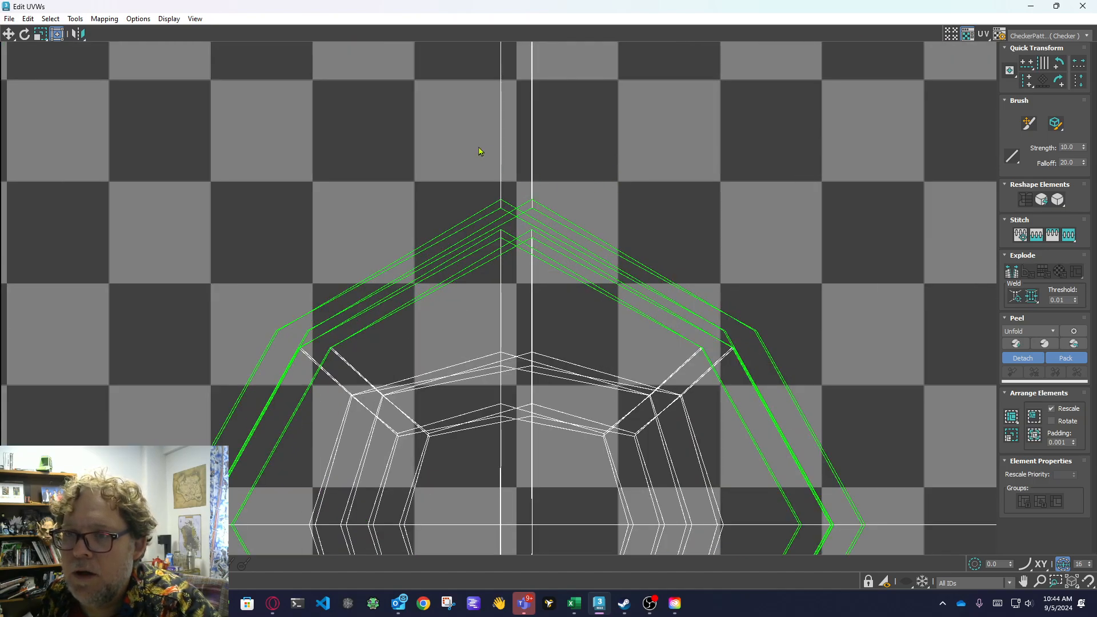
pyautogui.scroll(-6, 593, 305)
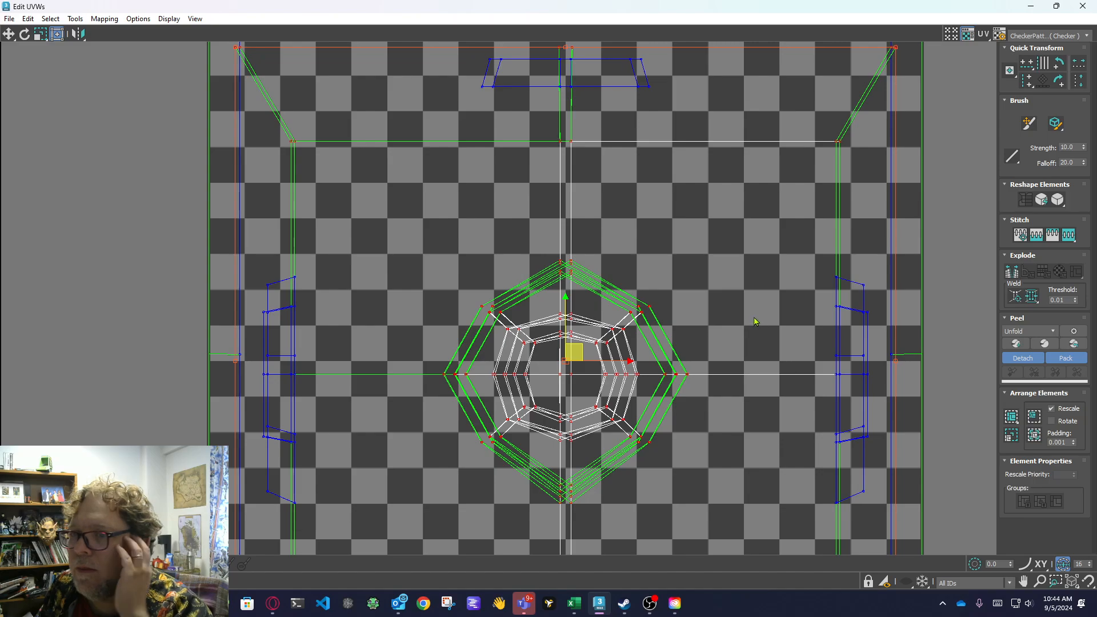
pyautogui.scroll(-1, 754, 319)
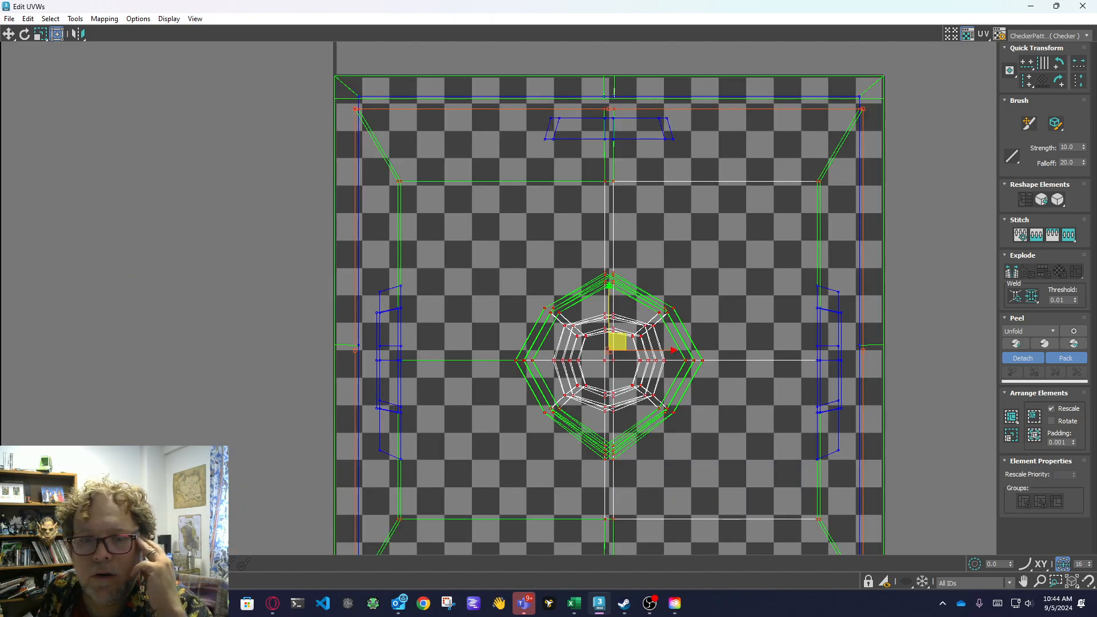
pyautogui.click(41, 564)
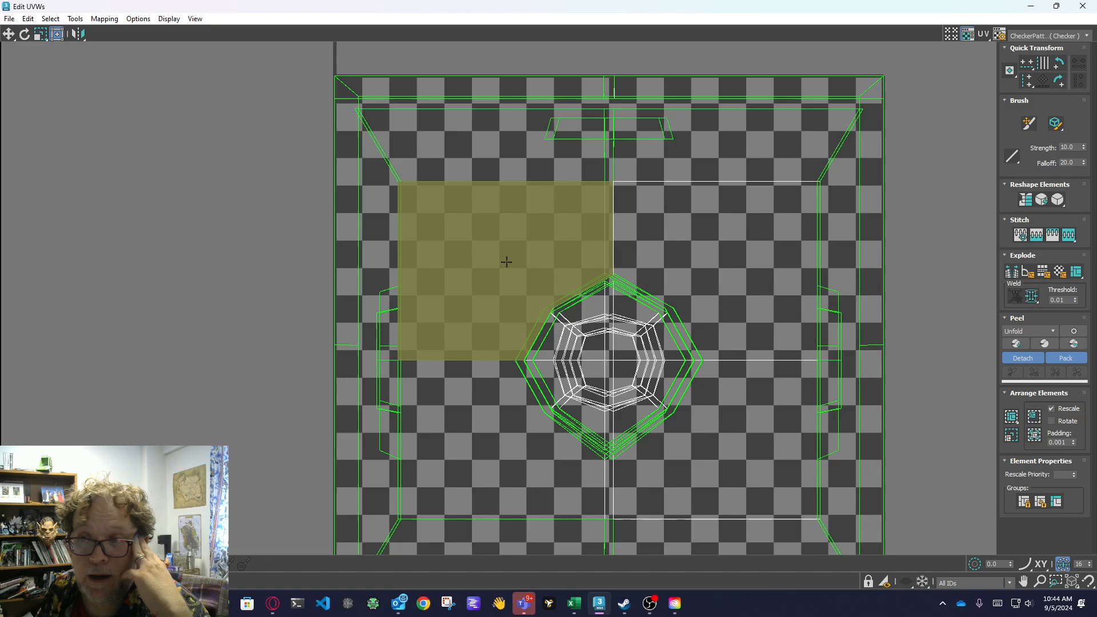
pyautogui.moveTo(571, 261); pyautogui.dragTo(518, 257, button='middle')
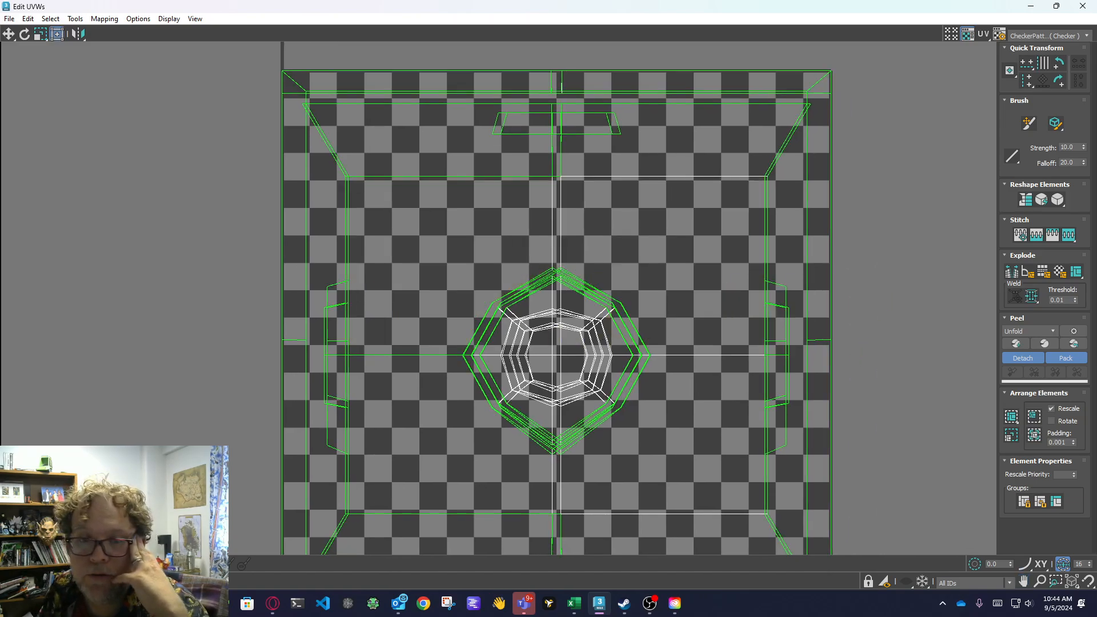
pyautogui.press('1')
pyautogui.click(539, 59)
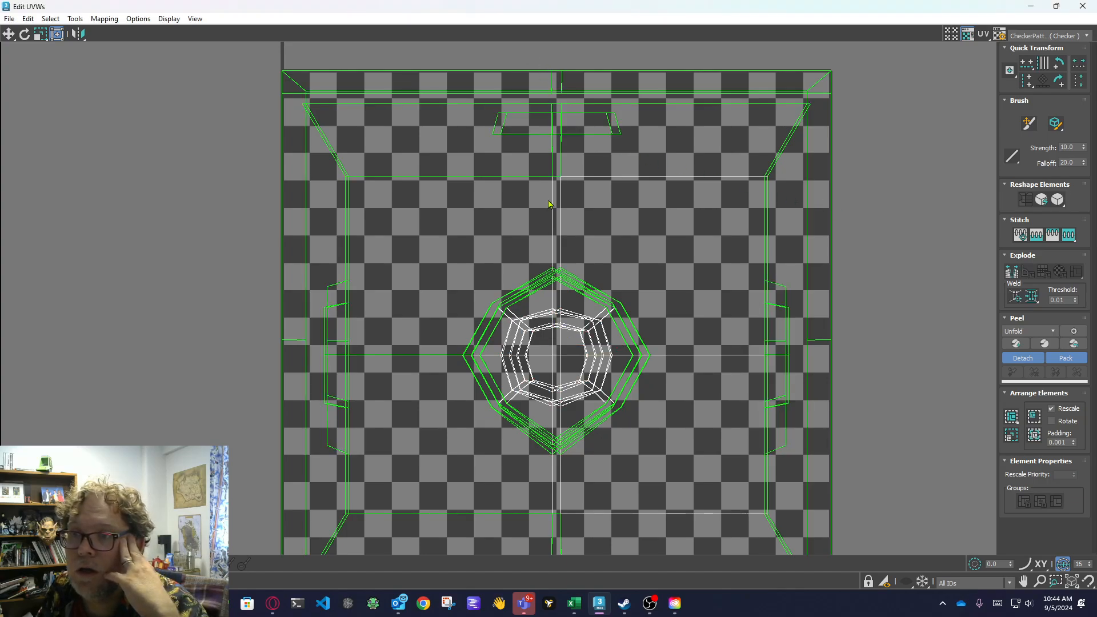
pyautogui.moveTo(550, 204); pyautogui.dragTo(603, 563)
pyautogui.moveTo(646, 449); pyautogui.dragTo(603, 261, button='middle')
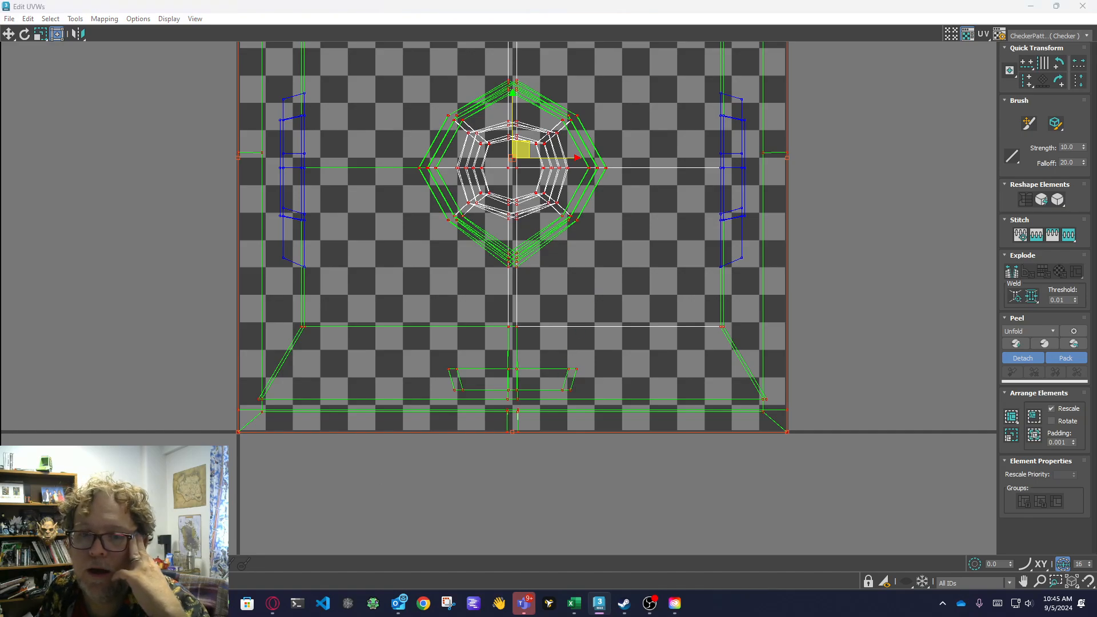
pyautogui.click(590, 475)
pyautogui.moveTo(587, 458); pyautogui.dragTo(575, 533, button='middle')
pyautogui.scroll(-3, 575, 533)
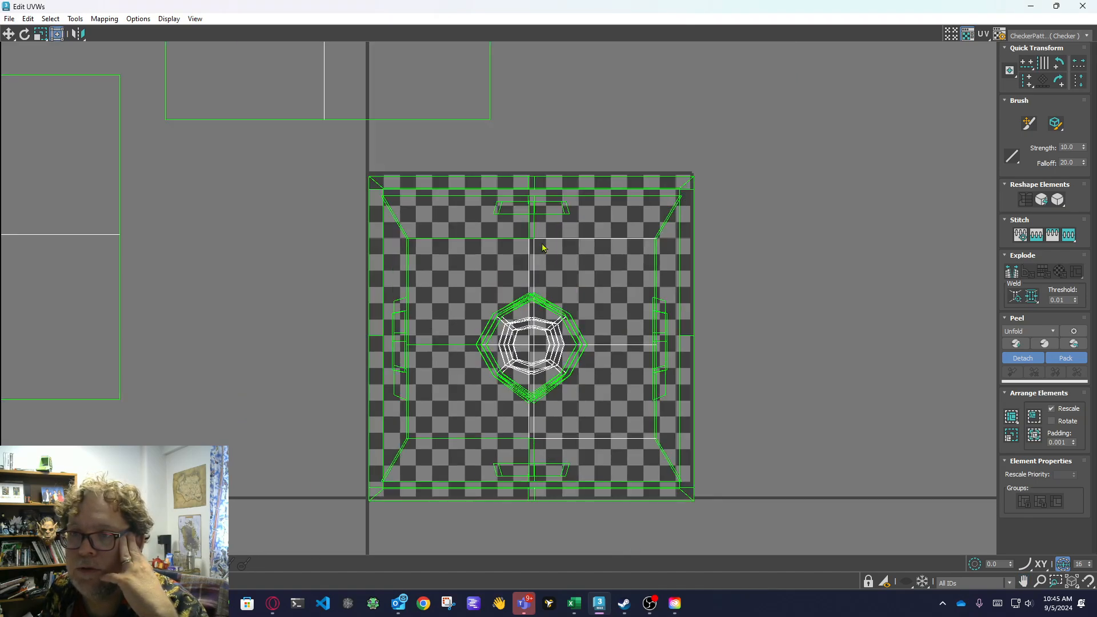
# Select the UV vertices along the doubled vertical centre lines and squeeze them together horizontally into a single line.
pyautogui.moveTo(524, 154); pyautogui.dragTo(540, 574)
pyautogui.moveTo(614, 382); pyautogui.dragTo(545, 390, button='middle')
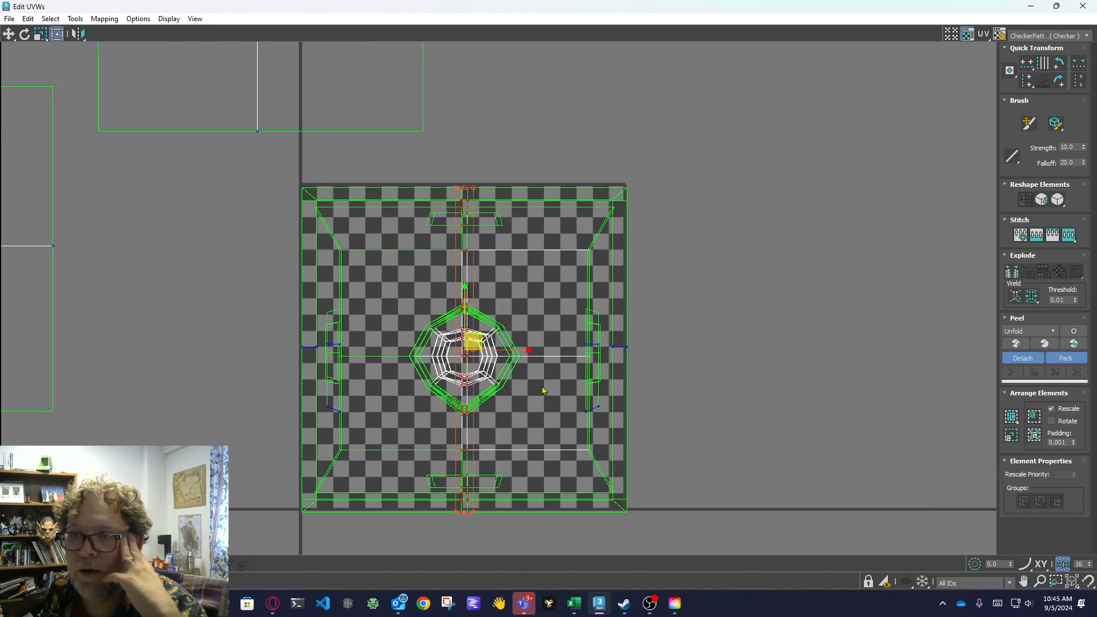
pyautogui.scroll(4, 492, 366)
pyautogui.scroll(2, 399, 392)
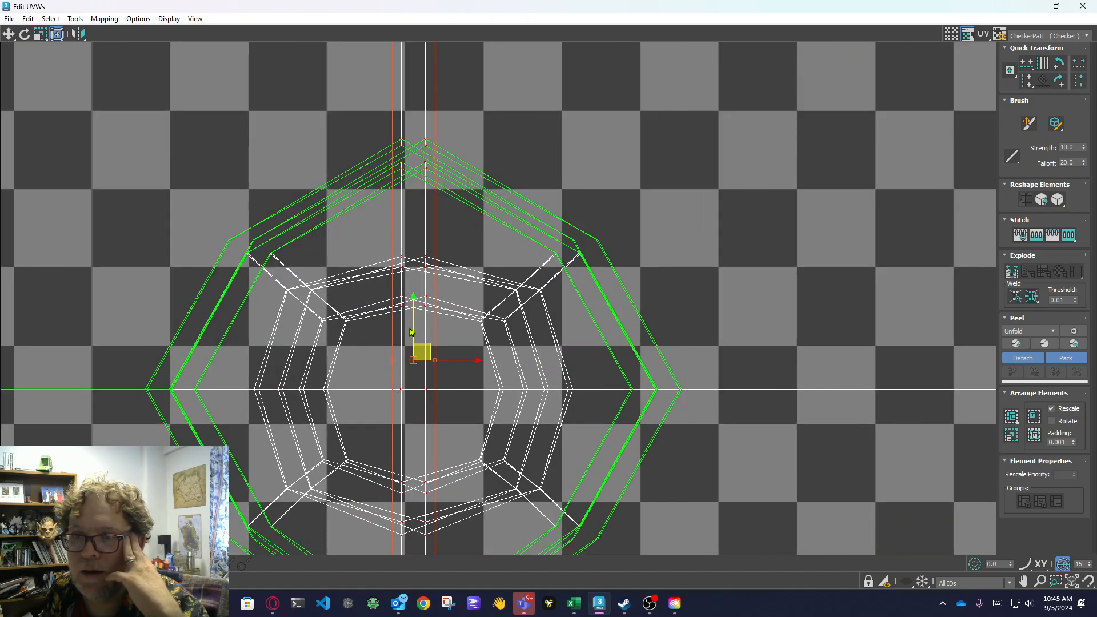
pyautogui.scroll(-4, 411, 332)
pyautogui.moveTo(521, 118); pyautogui.dragTo(509, 318, button='middle')
pyautogui.scroll(4, 471, 256)
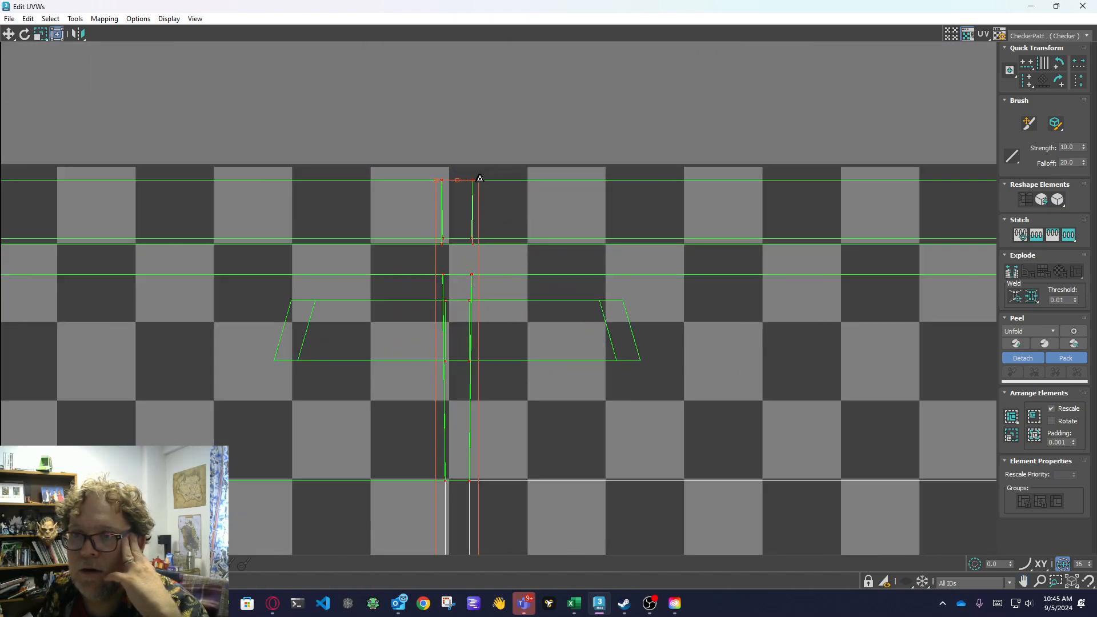
pyautogui.moveTo(480, 179); pyautogui.dragTo(450, 179)
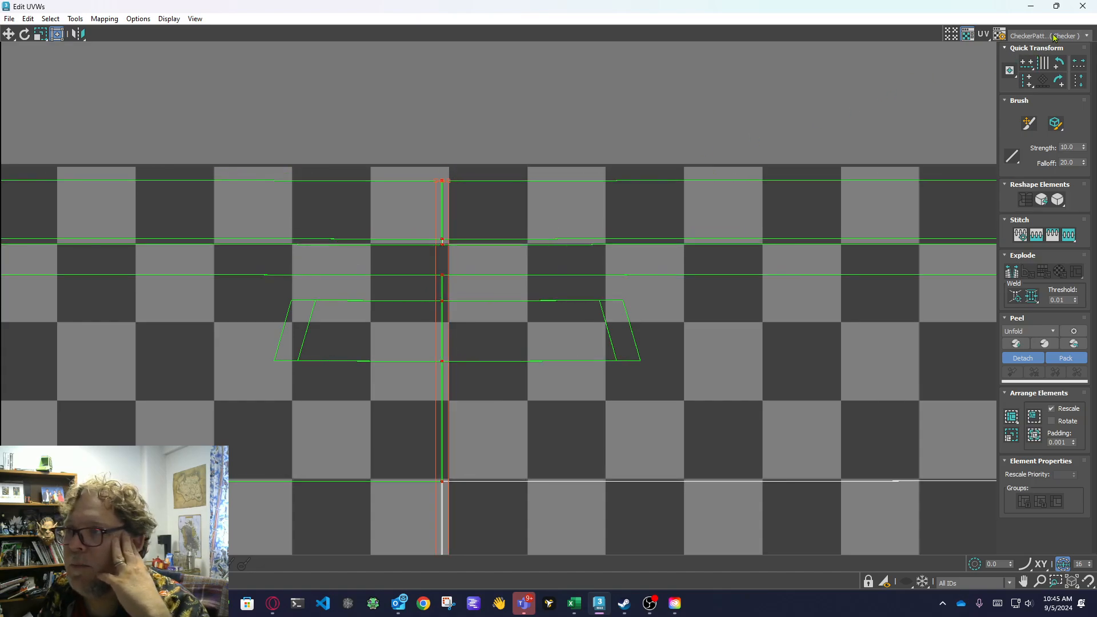
# Show the boxtexture.png map behind the UVs and compare the octagonal boss with the painted knob.
pyautogui.click(1032, 37)
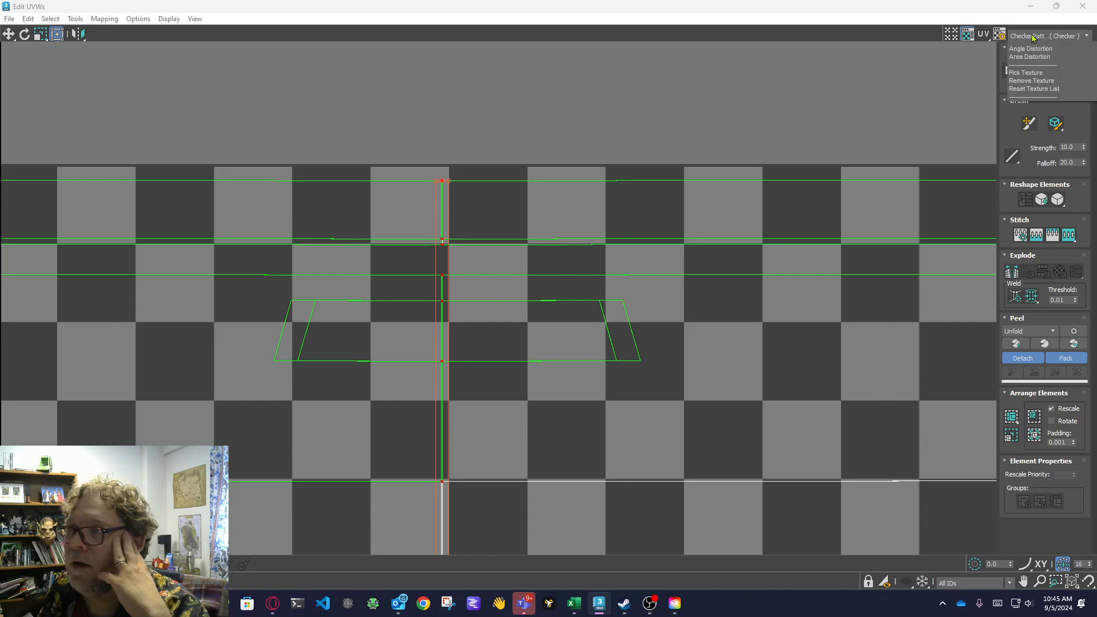
pyautogui.click(1035, 66)
pyautogui.scroll(-4, 717, 389)
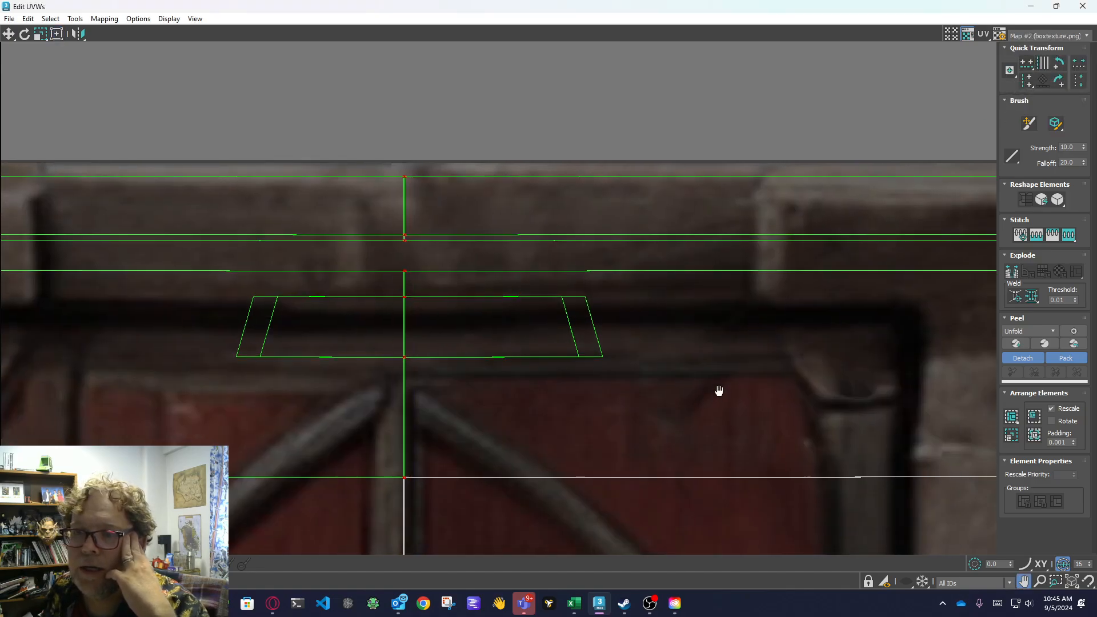
pyautogui.moveTo(650, 350); pyautogui.dragTo(597, 207, button='middle')
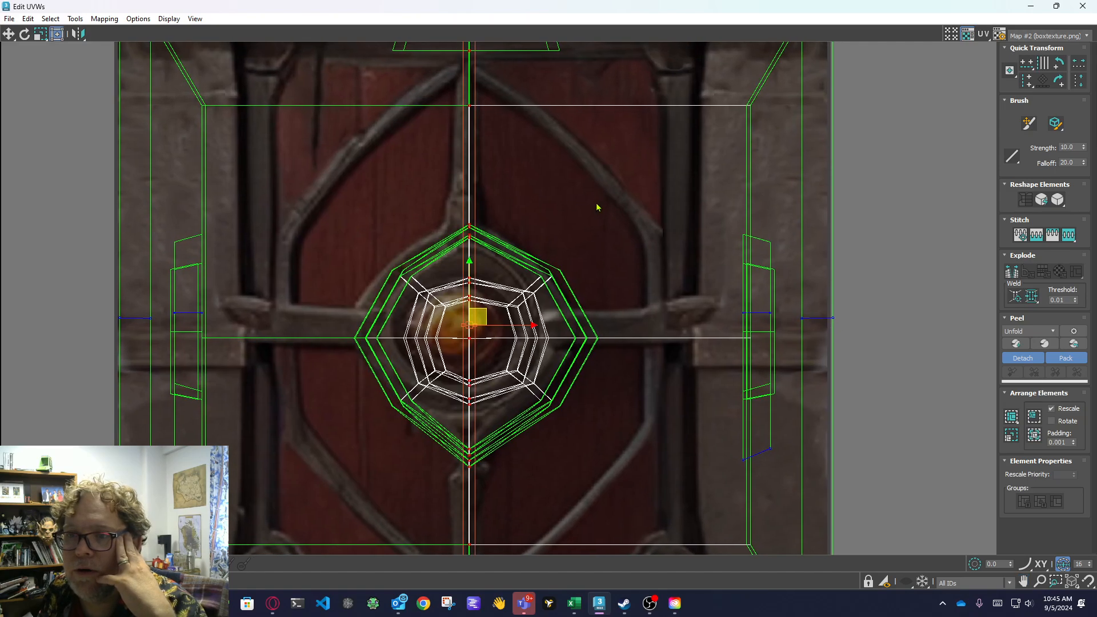
pyautogui.scroll(3, 441, 337)
pyautogui.scroll(-3, 534, 337)
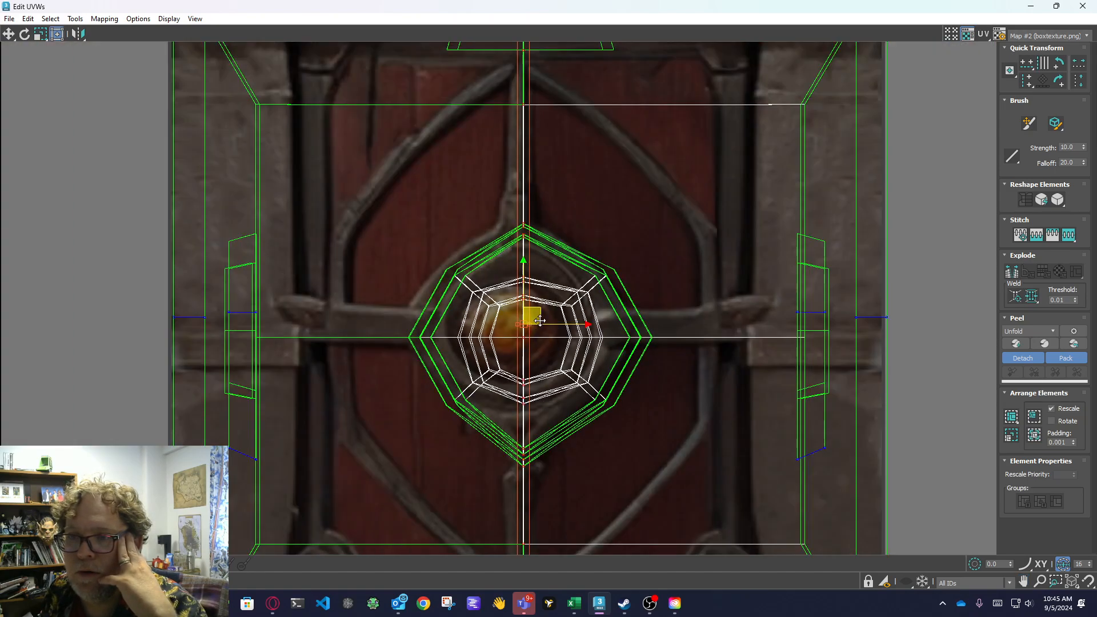
# Select the boss and centre-line vertices and shift them slightly left and up to centre them on the texture's orange knob.
pyautogui.click(622, 221)
pyautogui.moveTo(651, 500); pyautogui.dragTo(698, 488)
pyautogui.scroll(-6, 612, 357)
pyautogui.moveTo(539, 203); pyautogui.dragTo(631, 465)
pyautogui.scroll(4, 628, 457)
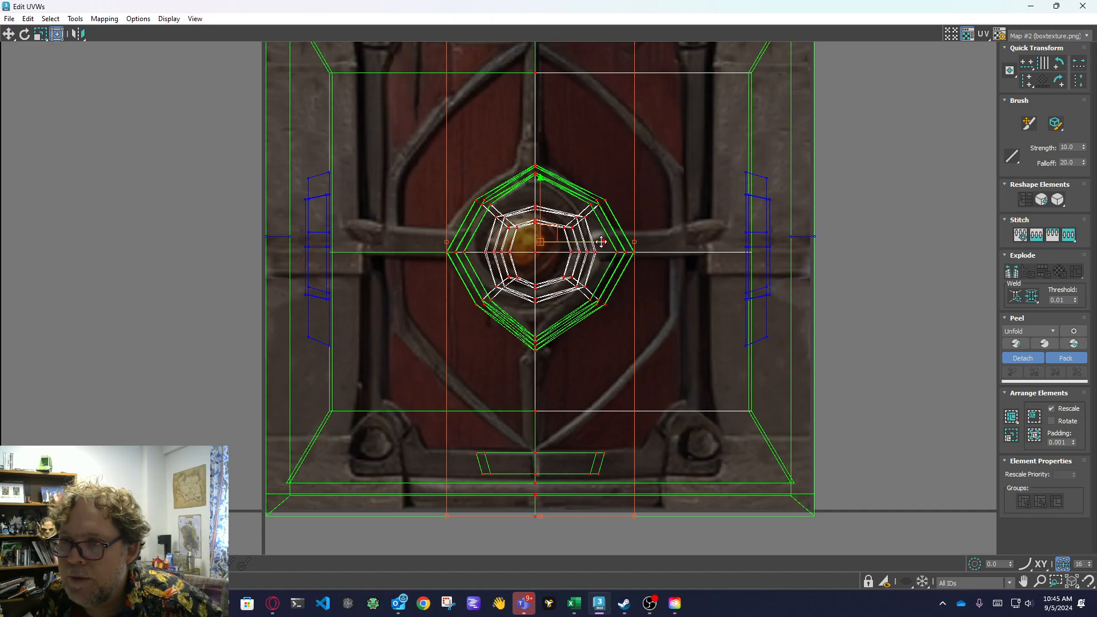
pyautogui.moveTo(601, 242); pyautogui.dragTo(591, 241)
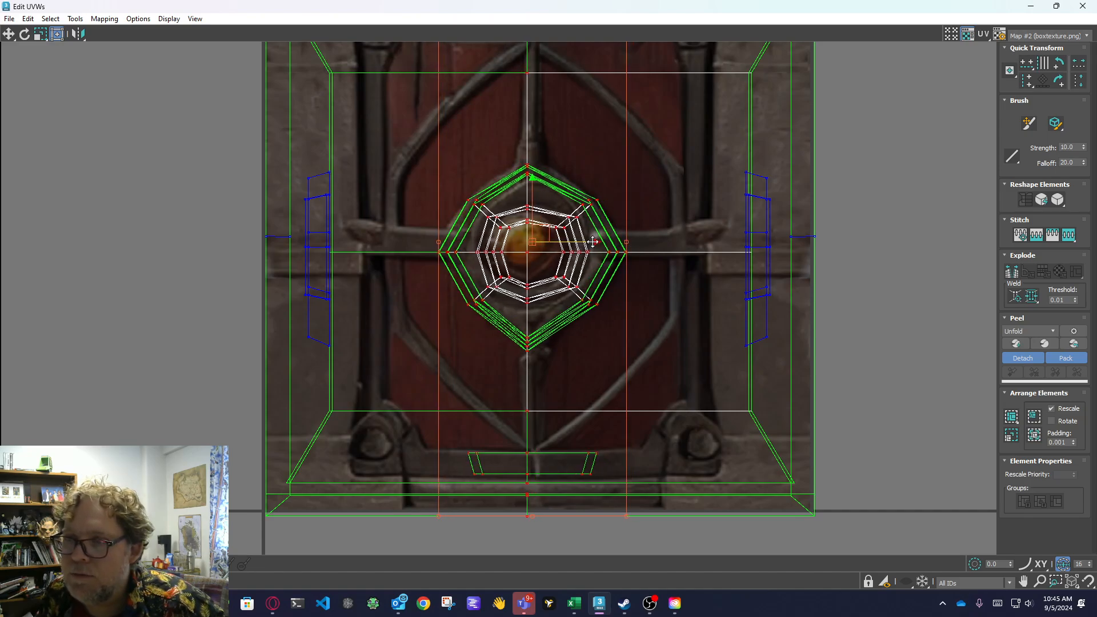
pyautogui.moveTo(532, 191); pyautogui.dragTo(532, 188)
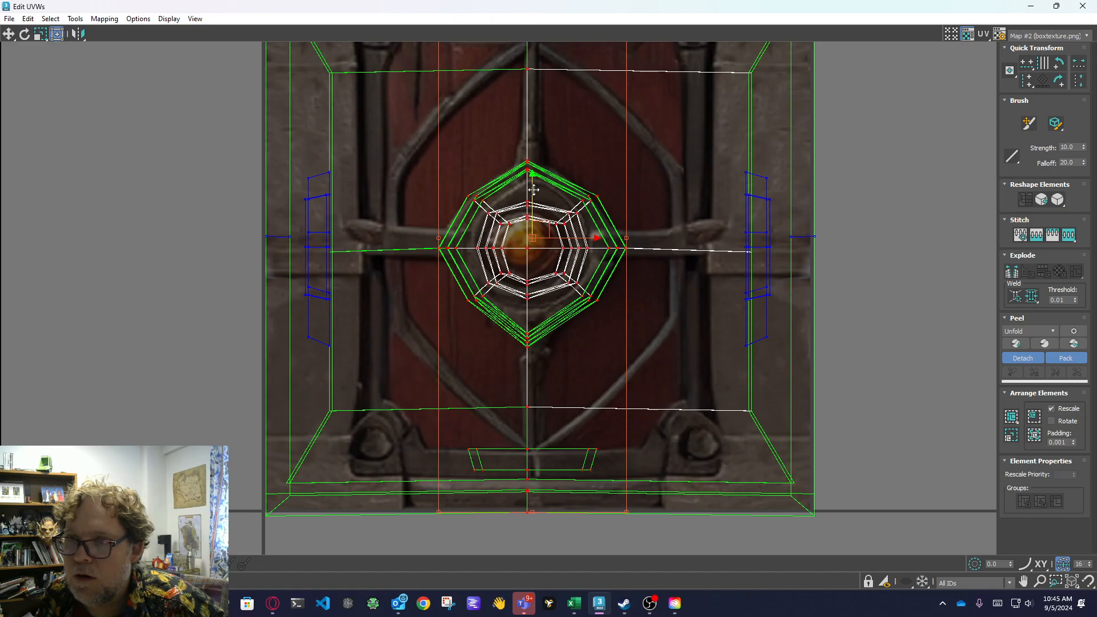
# Select the vertices along the right side of the stacked shells and move them horizontally inward.
pyautogui.scroll(-5, 864, 257)
pyautogui.moveTo(793, 146); pyautogui.dragTo(923, 398)
pyautogui.scroll(4, 808, 321)
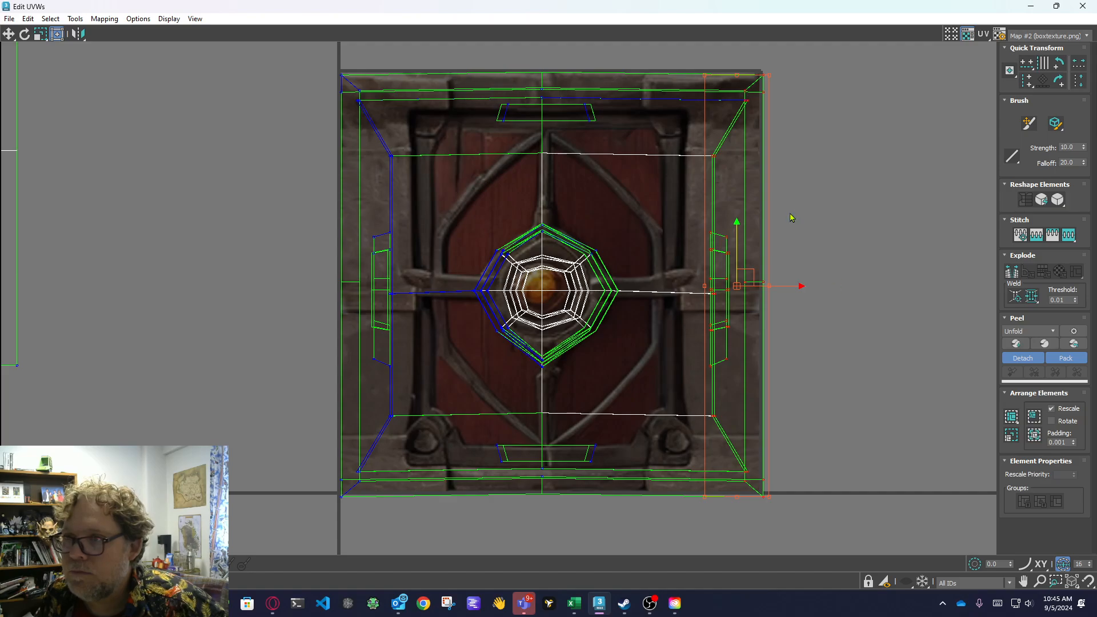
pyautogui.moveTo(799, 286); pyautogui.dragTo(772, 285)
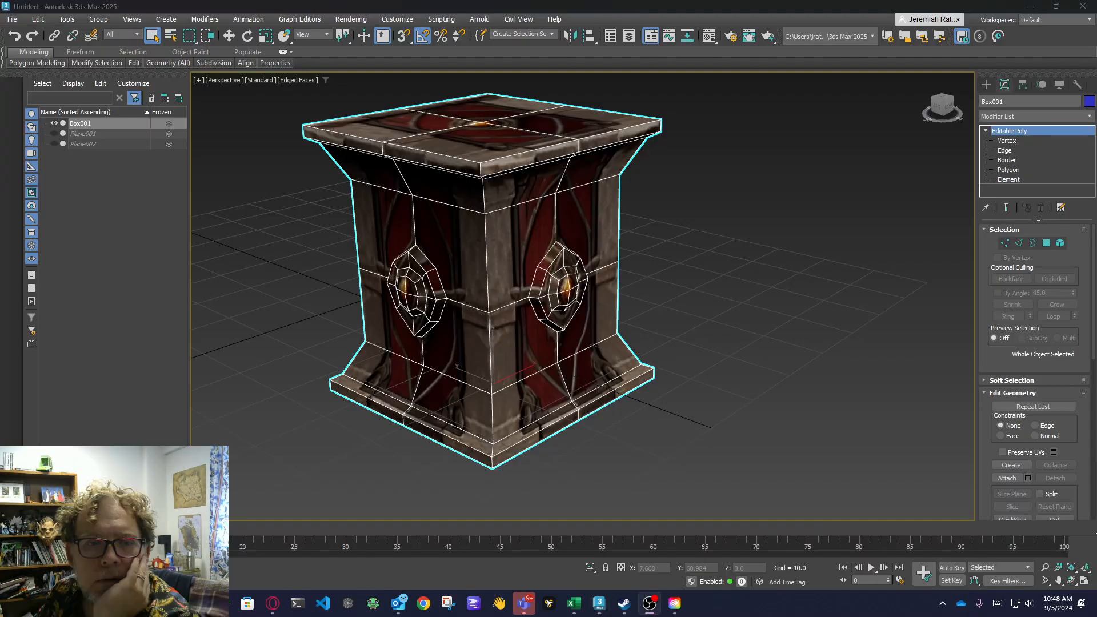
pyautogui.scroll(5, 373, 370)
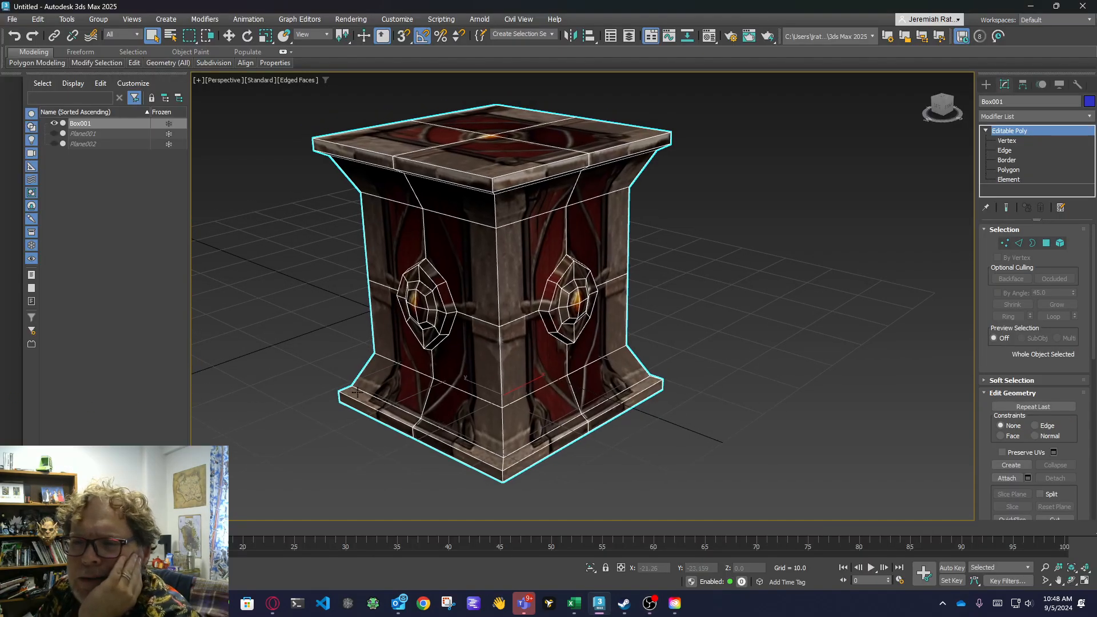
pyautogui.scroll(-4, 389, 365)
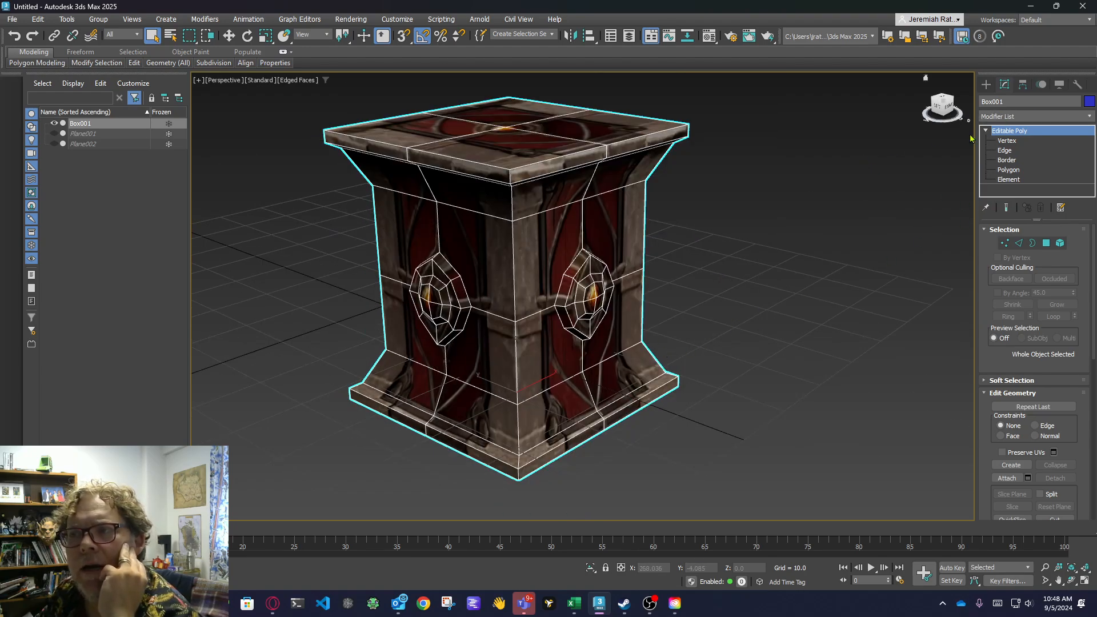
pyautogui.moveTo(752, 204); pyautogui.dragTo(783, 244, button='middle')
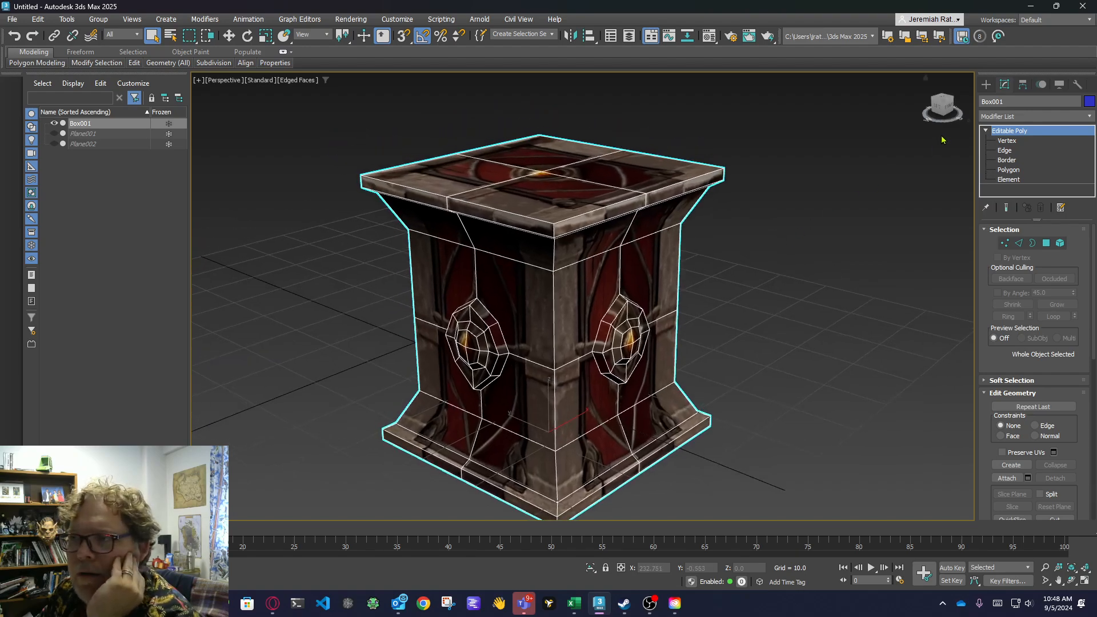
pyautogui.click(1021, 116)
pyautogui.write('u')
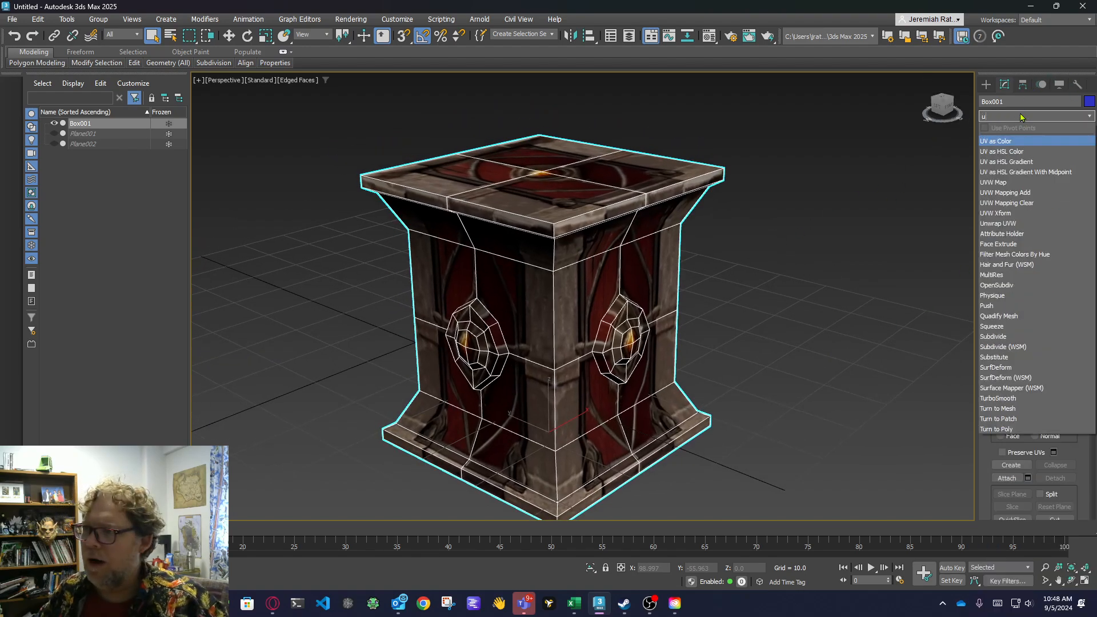
pyautogui.click(1014, 184)
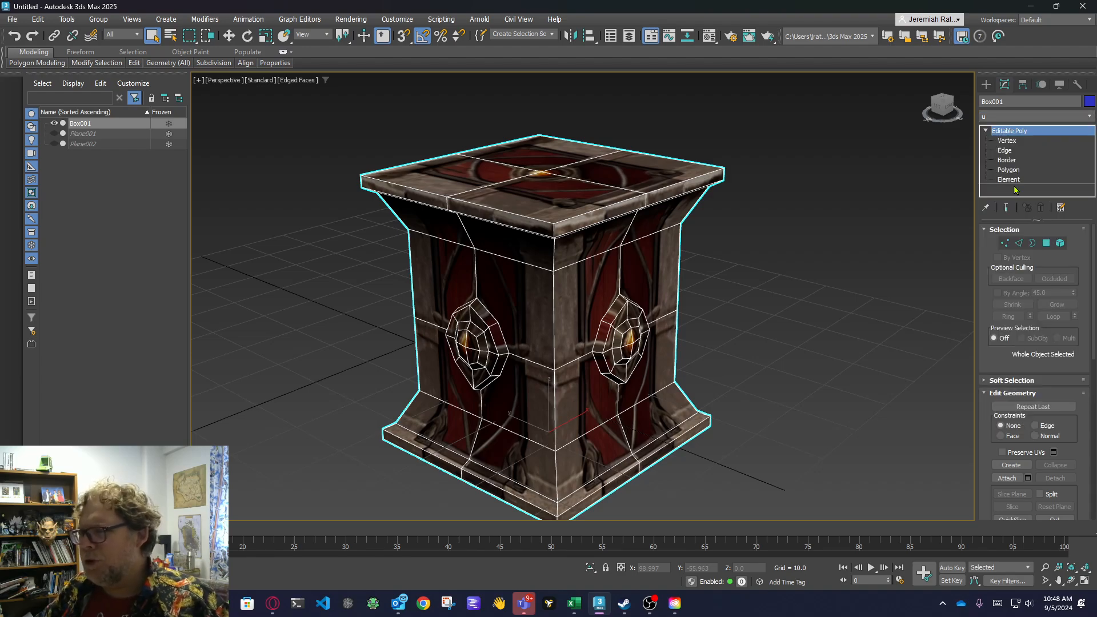
pyautogui.click(1040, 209)
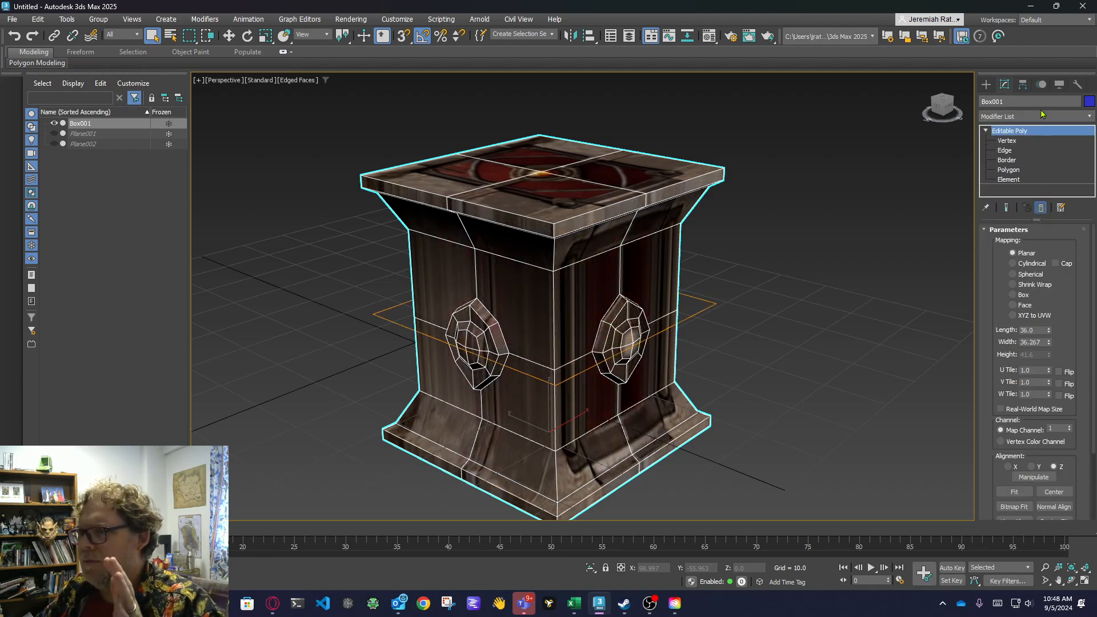
# Add an Unwrap UVW modifier directly above the crate's Editable Poly and open its UV editor.
pyautogui.click(1022, 115)
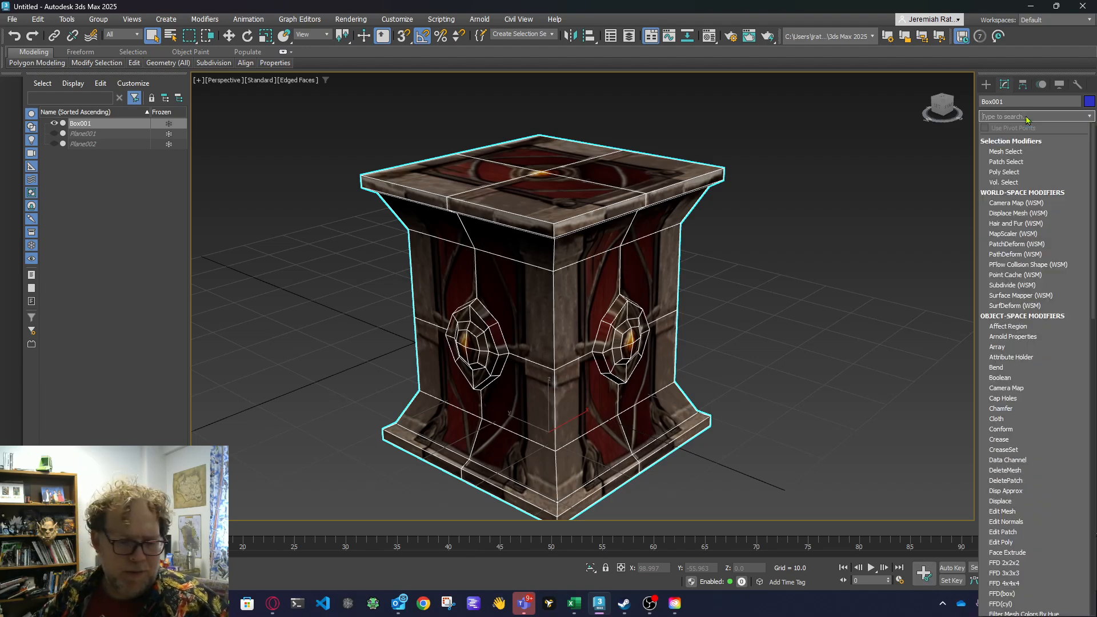
pyautogui.write('un')
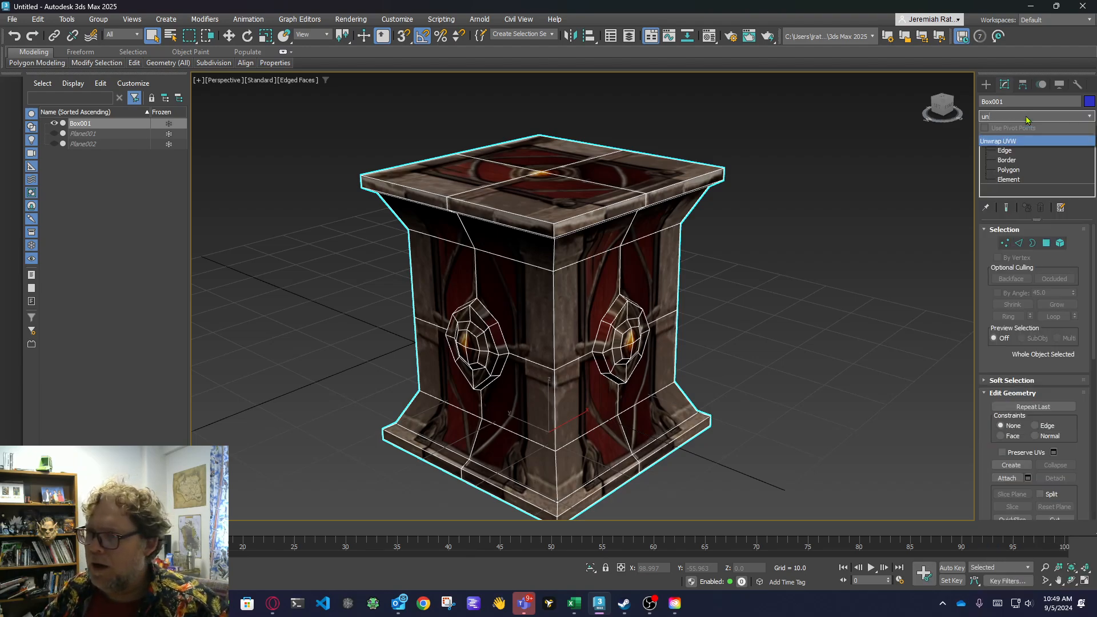
pyautogui.click(1019, 143)
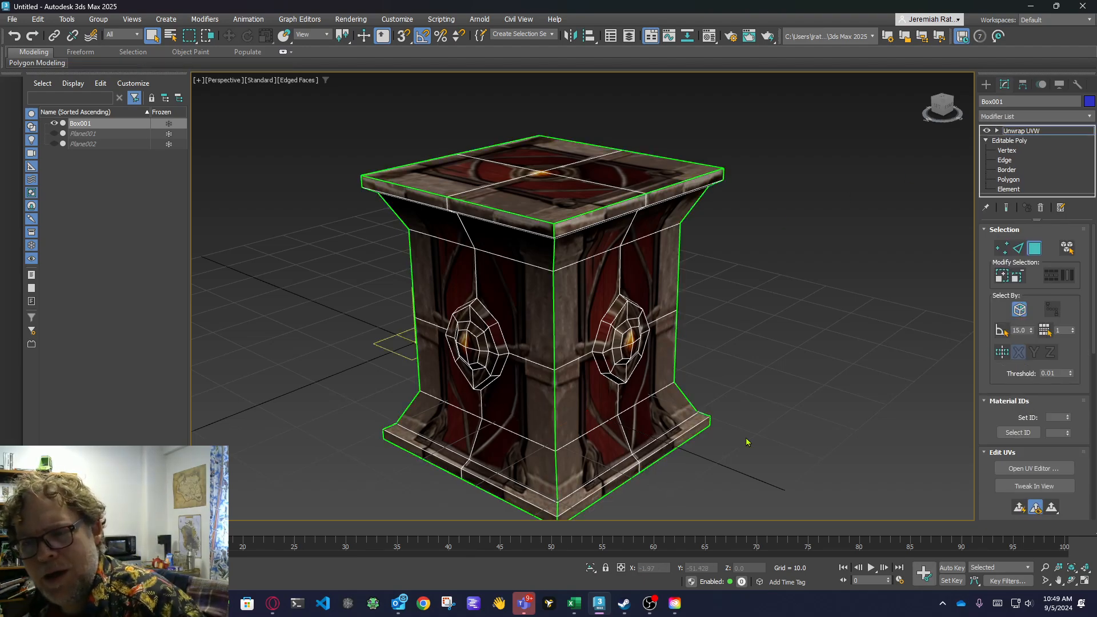
pyautogui.click(1054, 471)
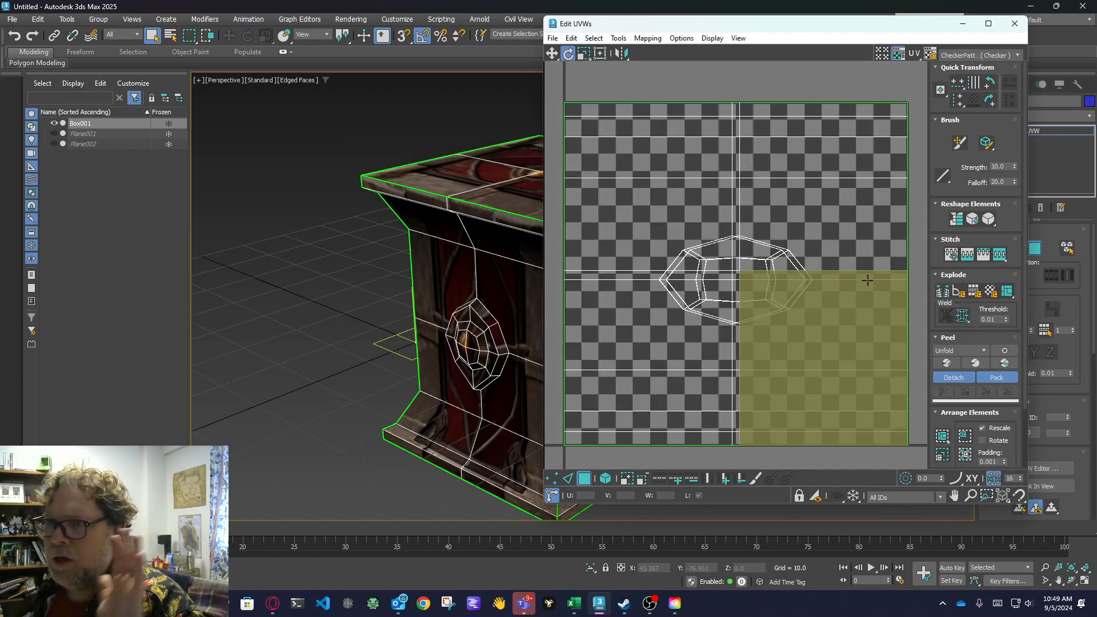
# Display the boxtexture.png map behind the UVs and bring the crate's side boss and base into close view.
pyautogui.click(988, 57)
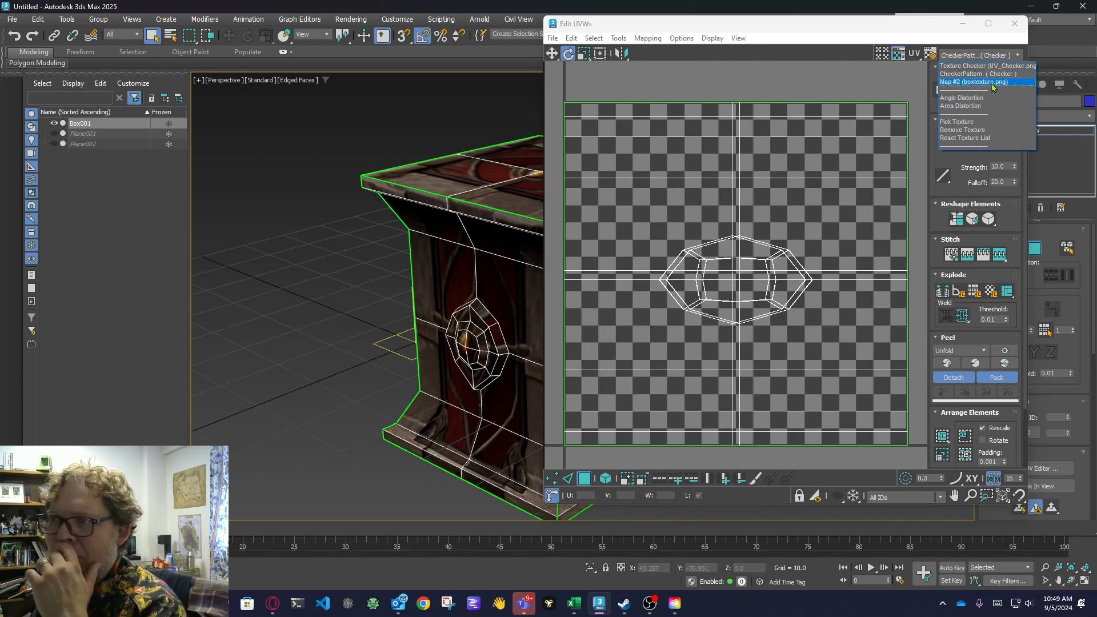
pyautogui.click(987, 85)
pyautogui.moveTo(379, 314); pyautogui.dragTo(273, 304, button='middle')
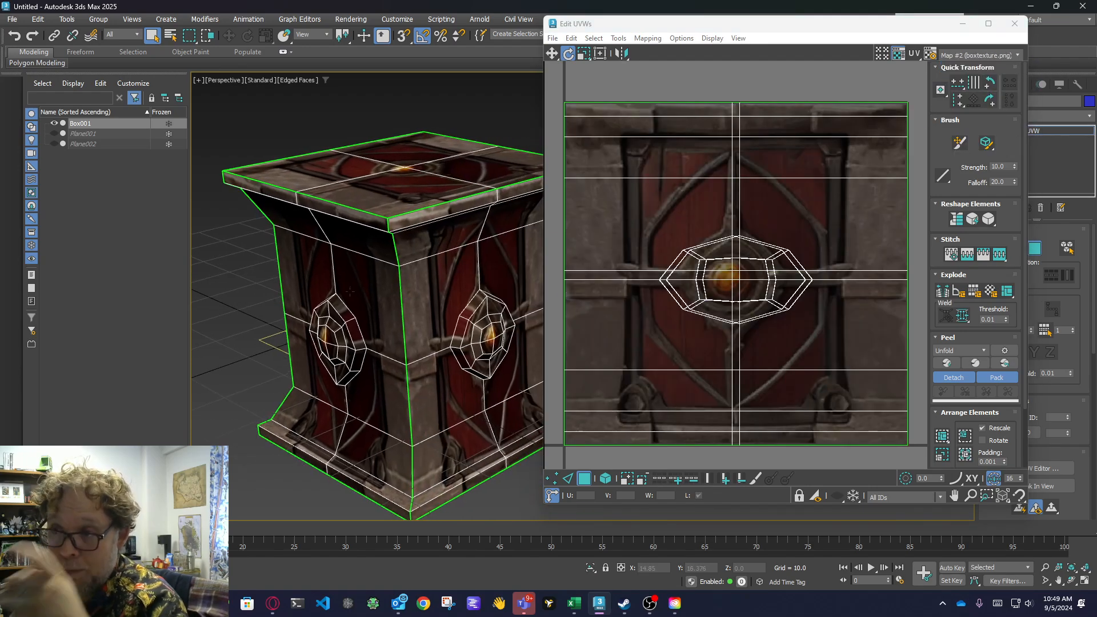
pyautogui.scroll(4, 290, 418)
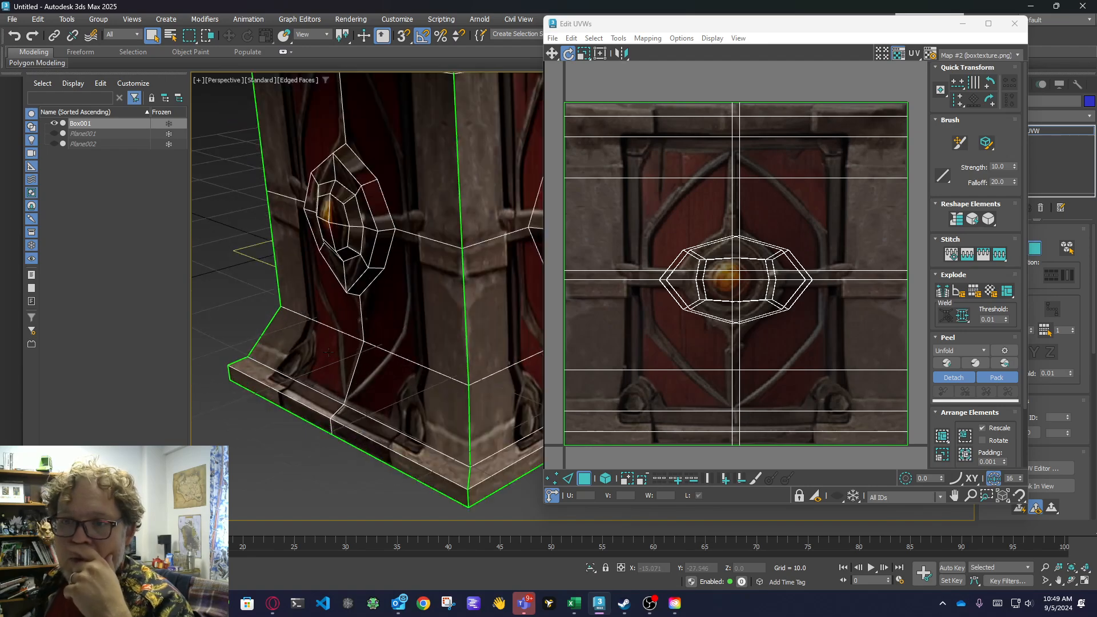
# Select all of the crate's UV faces and scale them uniformly to about 80.5 percent.
pyautogui.moveTo(340, 351)
pyautogui.keyDown('alt'); pyautogui.mouseDown(button='middle')
pyautogui.moveTo(392, 343)
pyautogui.moveTo(339, 338)
pyautogui.mouseUp(button='middle'); pyautogui.keyUp('alt')
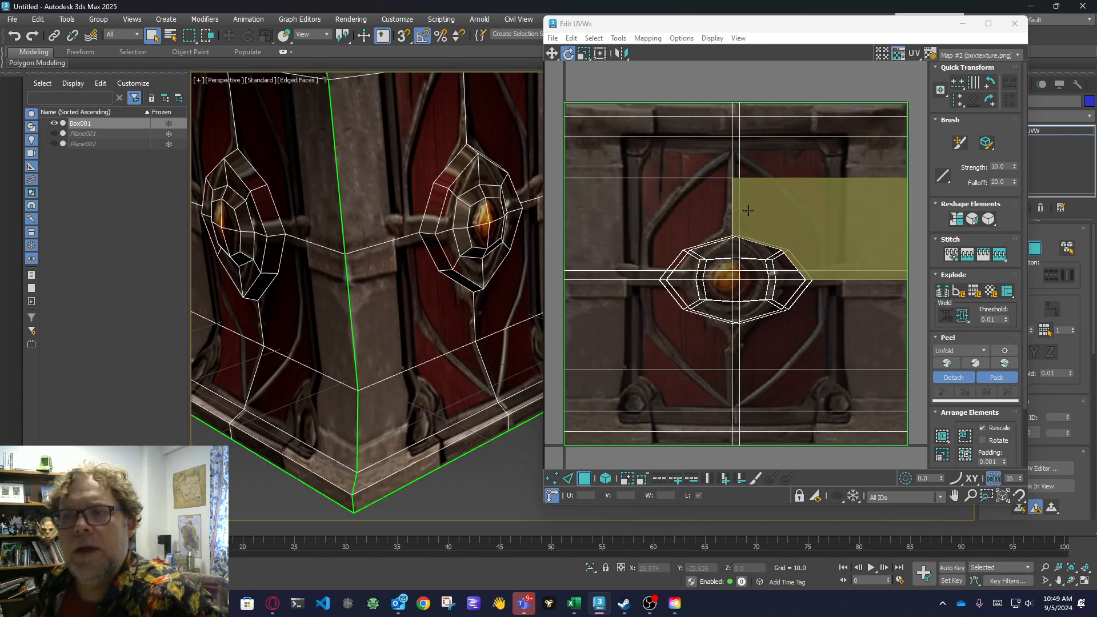
pyautogui.moveTo(733, 219); pyautogui.dragTo(743, 235, button='middle')
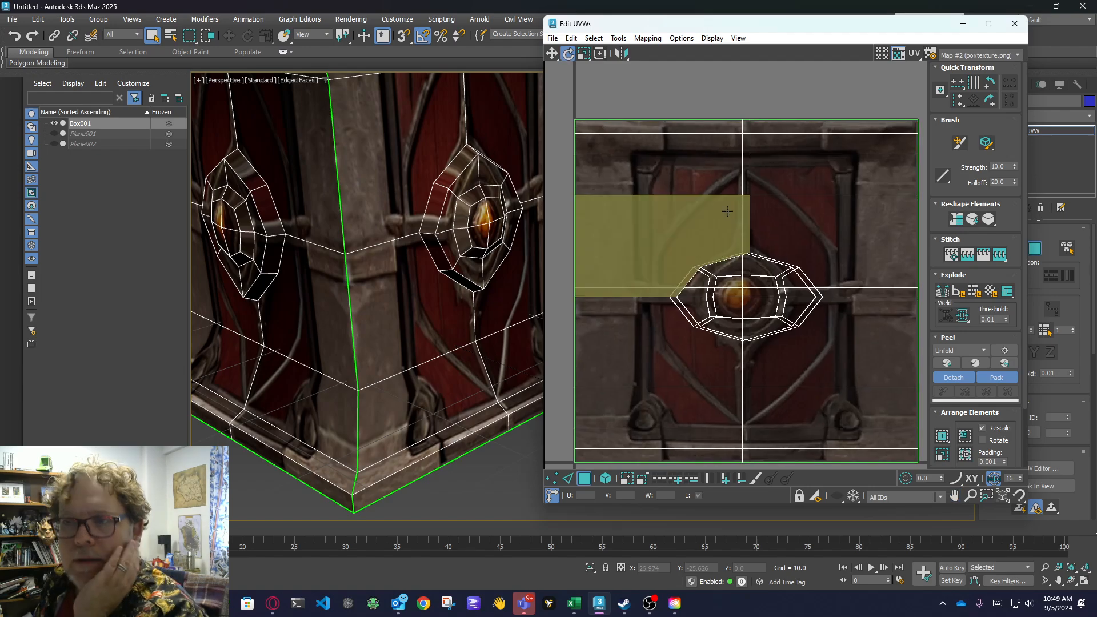
pyautogui.scroll(-2, 724, 211)
pyautogui.moveTo(421, 298); pyautogui.dragTo(415, 314, button='middle')
pyautogui.scroll(-5, 414, 315)
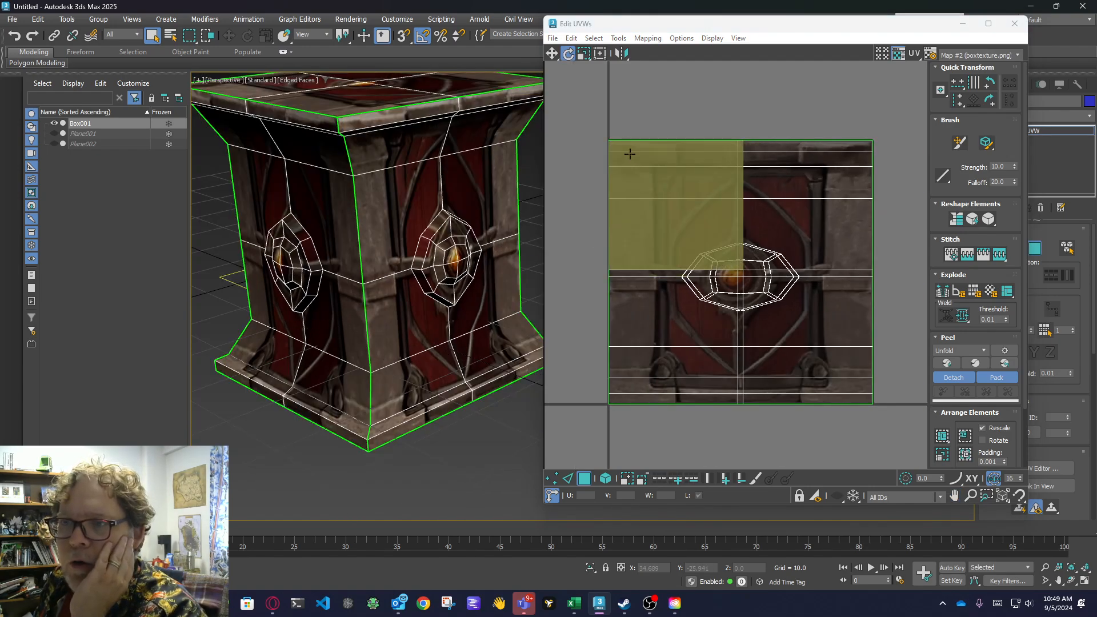
pyautogui.moveTo(582, 119); pyautogui.dragTo(901, 438)
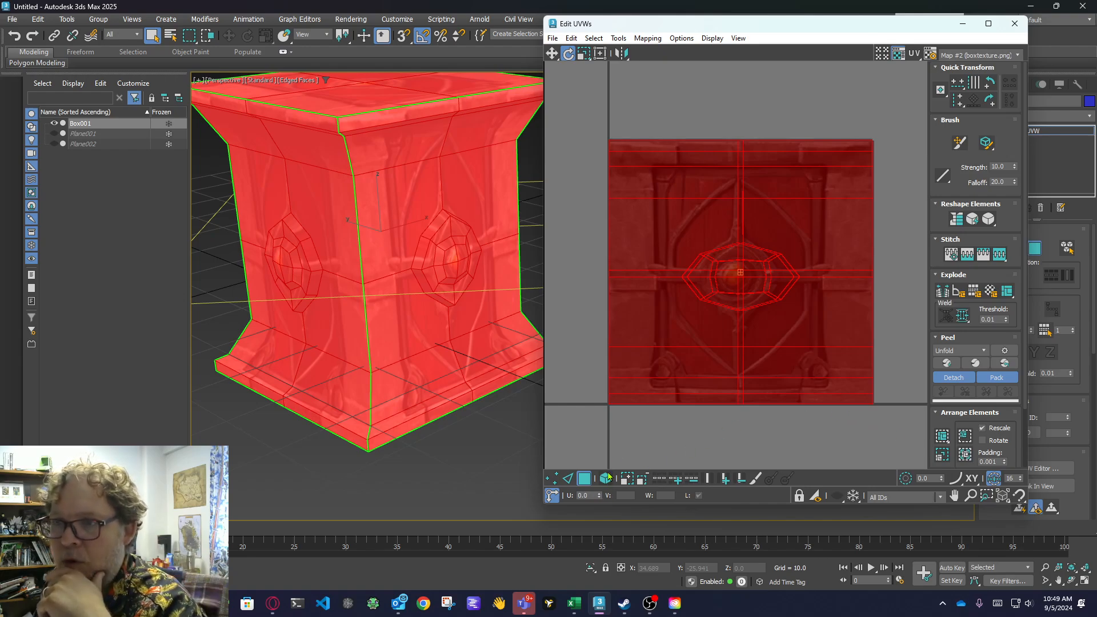
pyautogui.press('r')
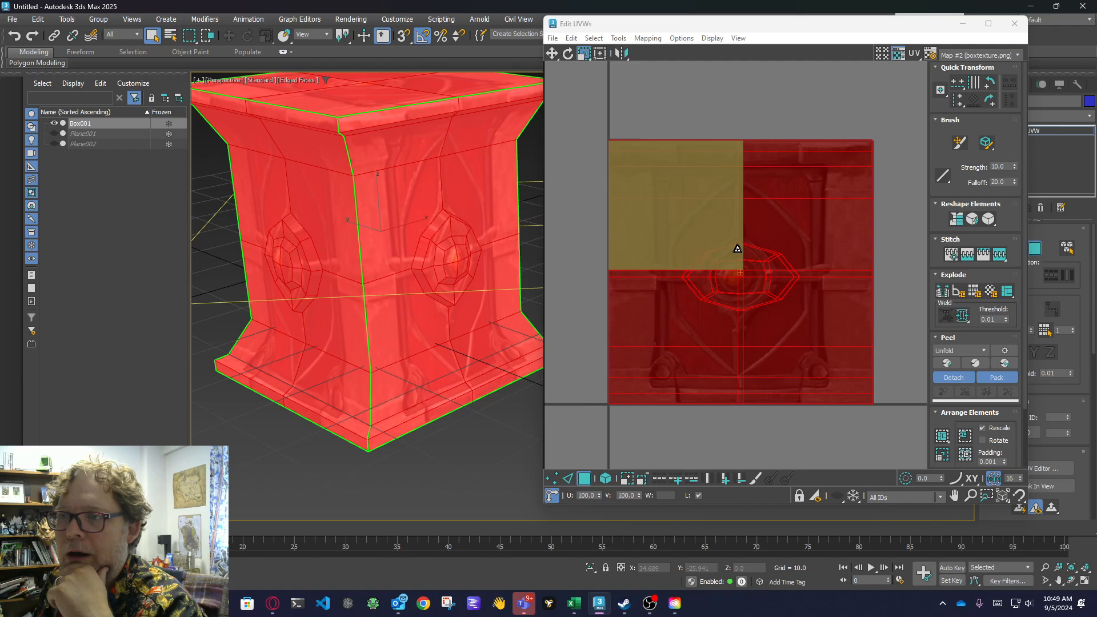
pyautogui.moveTo(737, 249); pyautogui.dragTo(744, 294)
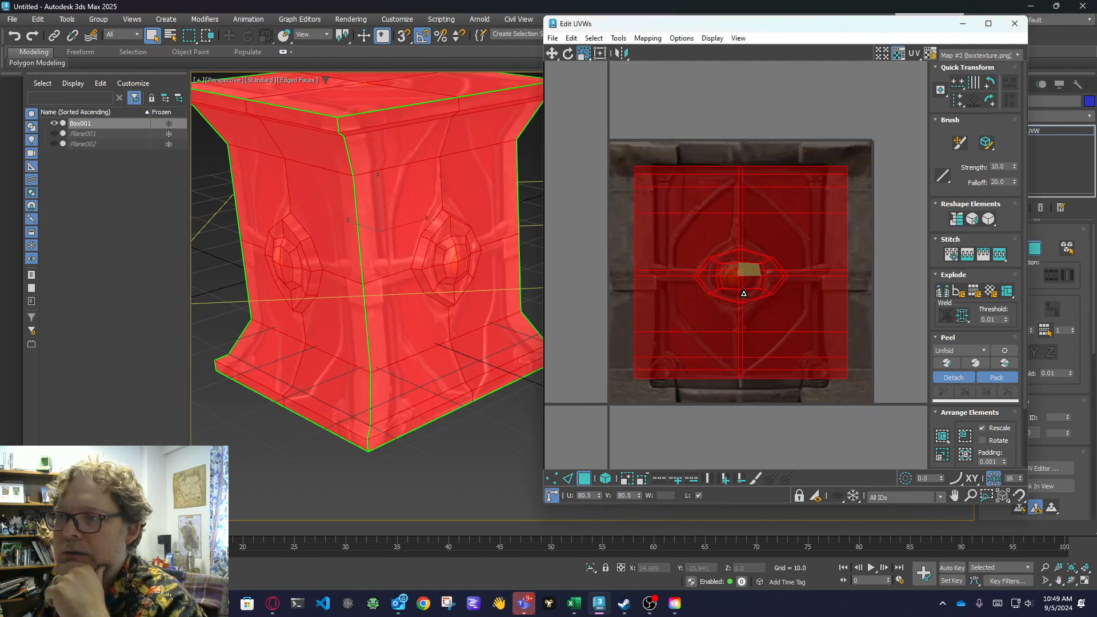
# Resize the selected UV shells in Freeform mode to fit inside the texture's stone frame, covering only the red panel, and deselect them.
pyautogui.click(600, 54)
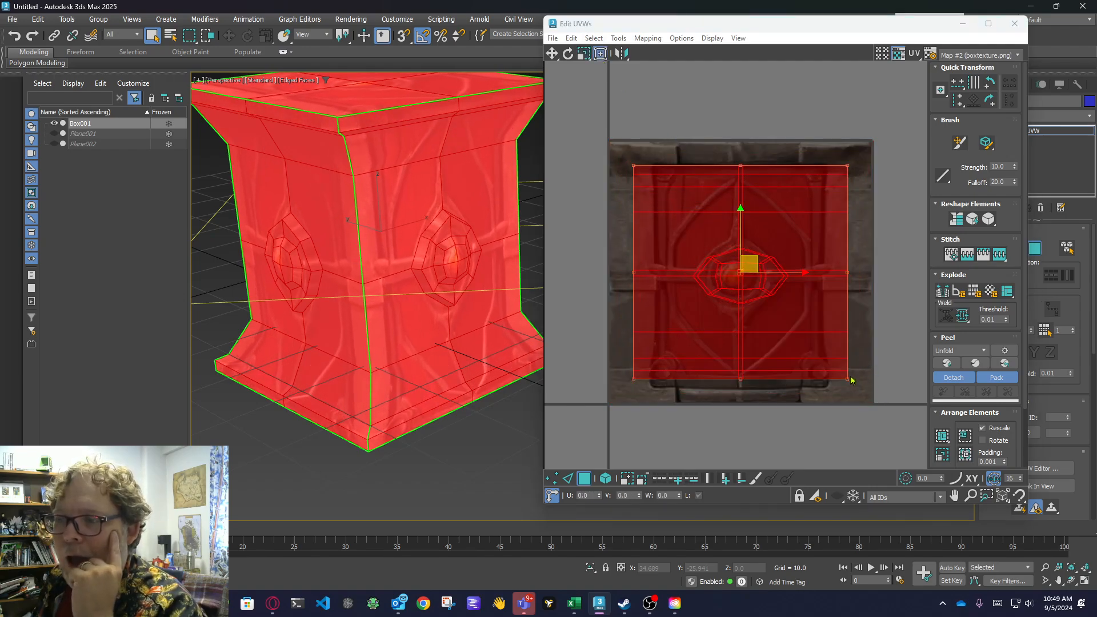
pyautogui.moveTo(850, 380); pyautogui.dragTo(850, 386)
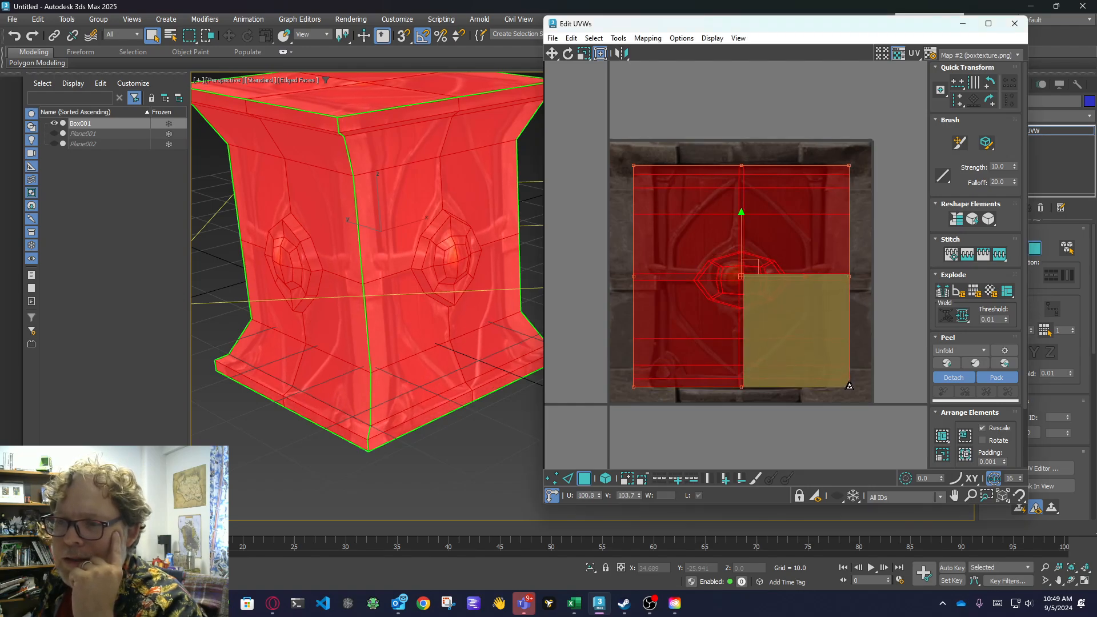
pyautogui.moveTo(635, 387); pyautogui.dragTo(656, 387)
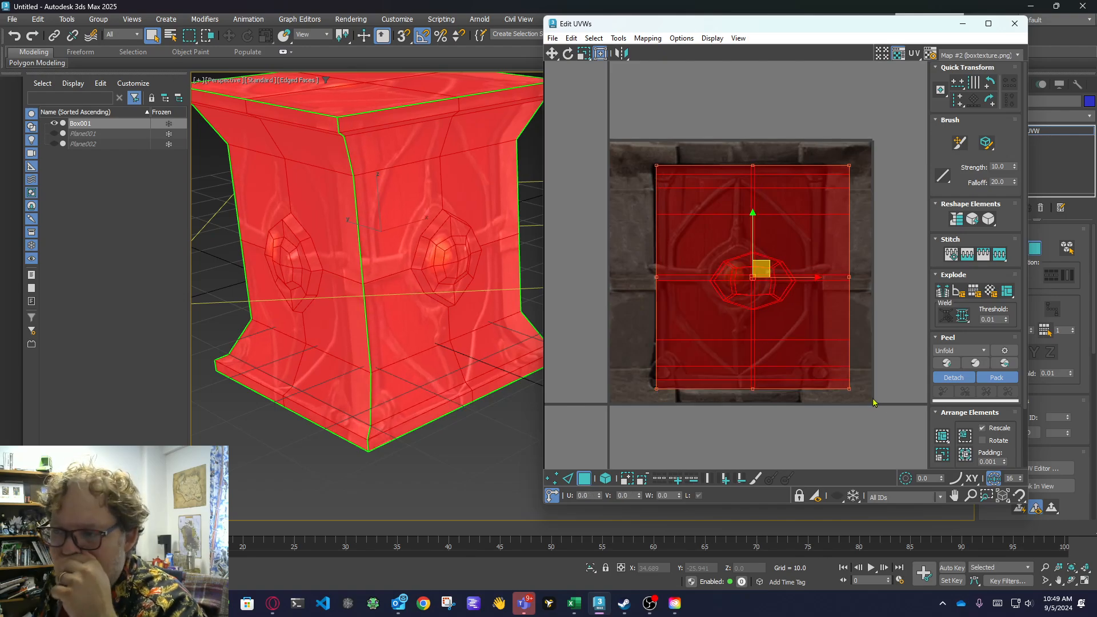
pyautogui.moveTo(848, 389); pyautogui.dragTo(823, 387)
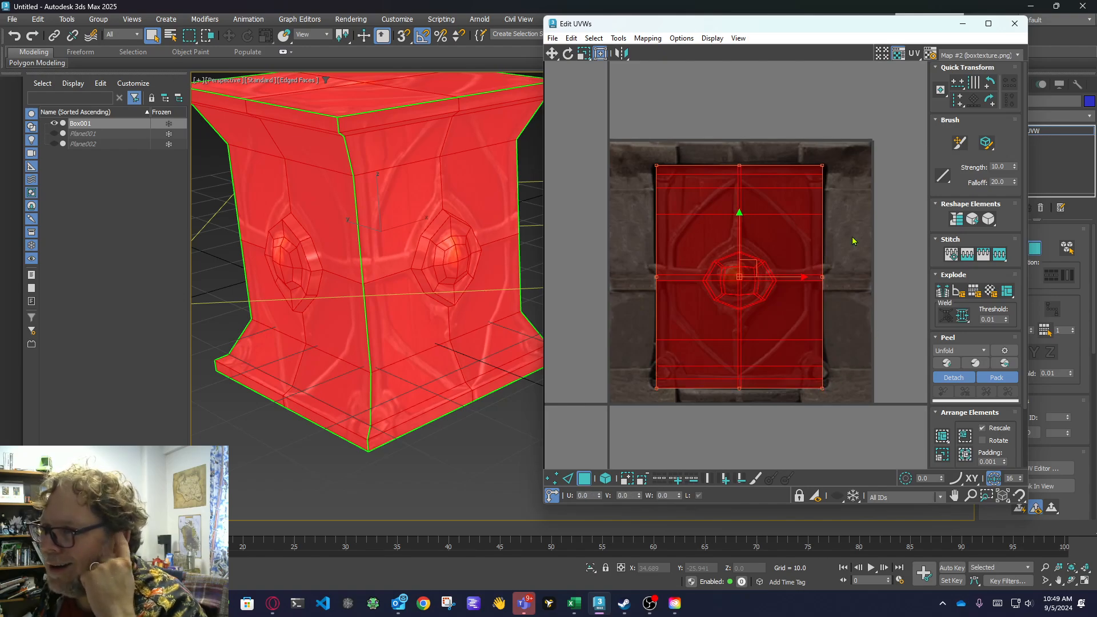
pyautogui.moveTo(823, 164); pyautogui.dragTo(823, 167)
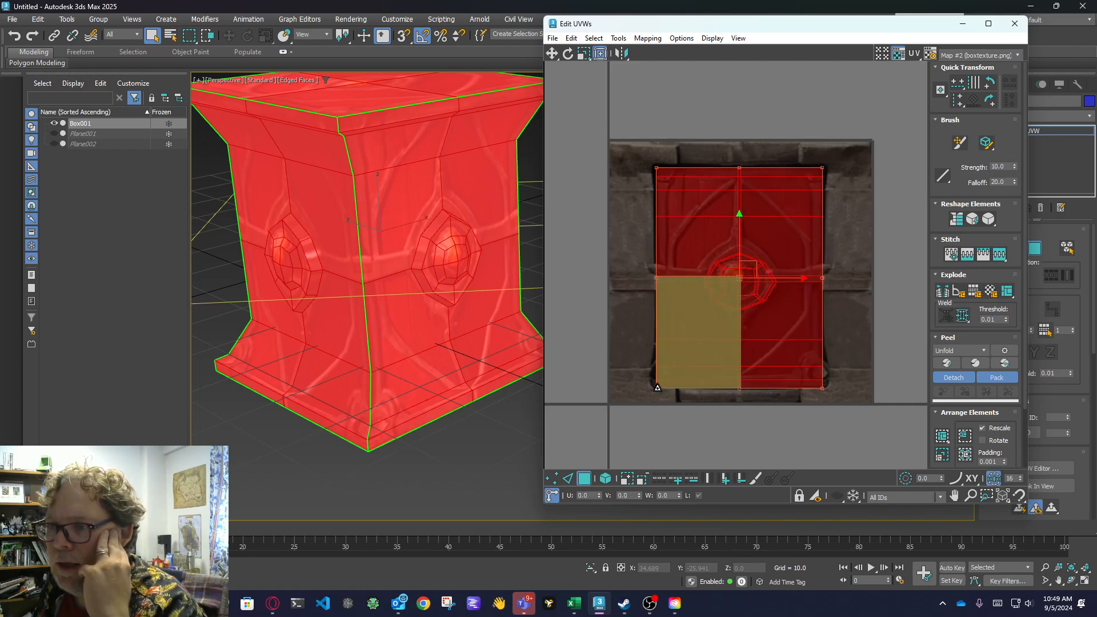
pyautogui.moveTo(658, 384); pyautogui.dragTo(657, 387)
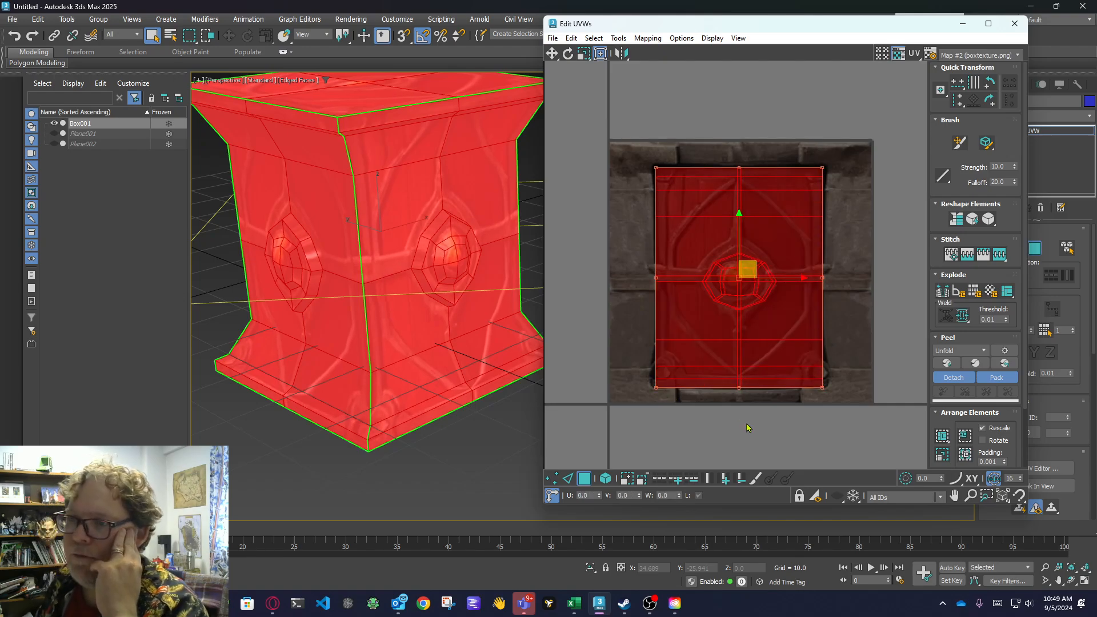
pyautogui.click(747, 428)
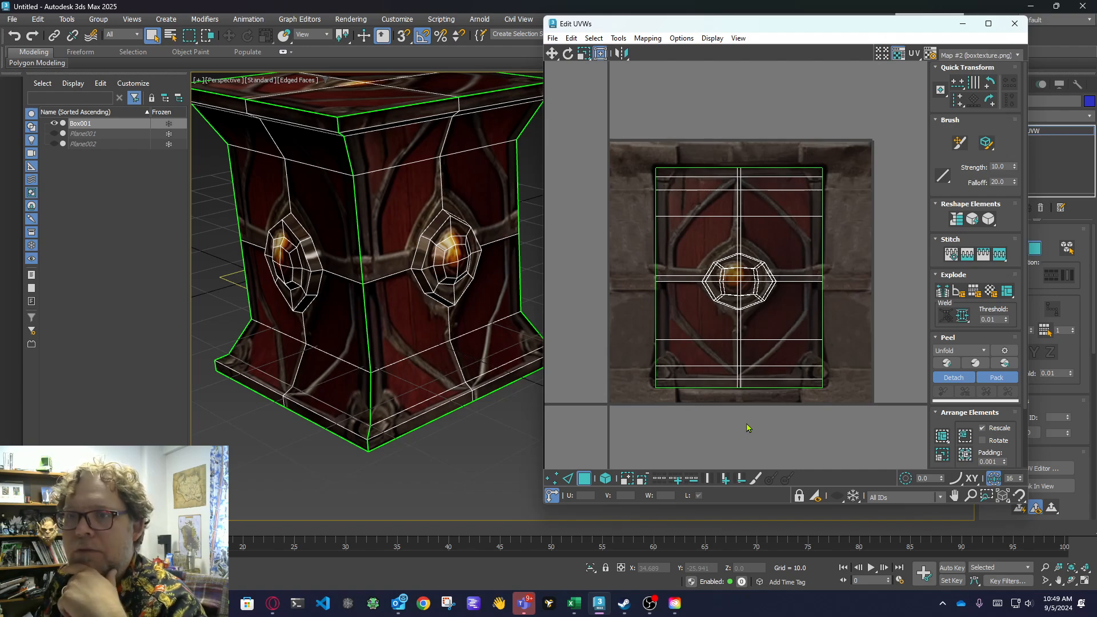
# Switch the UV editor to vertex editing with the stacked shells in view.
pyautogui.moveTo(775, 400); pyautogui.dragTo(760, 450, button='middle')
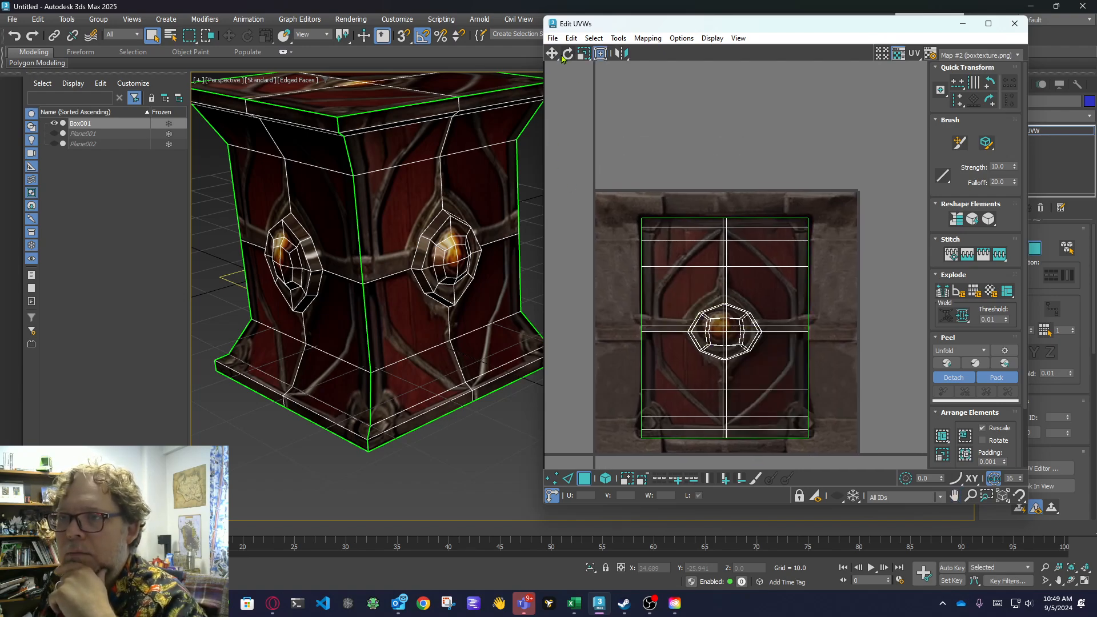
pyautogui.click(552, 479)
pyautogui.moveTo(631, 356); pyautogui.dragTo(624, 334, button='middle')
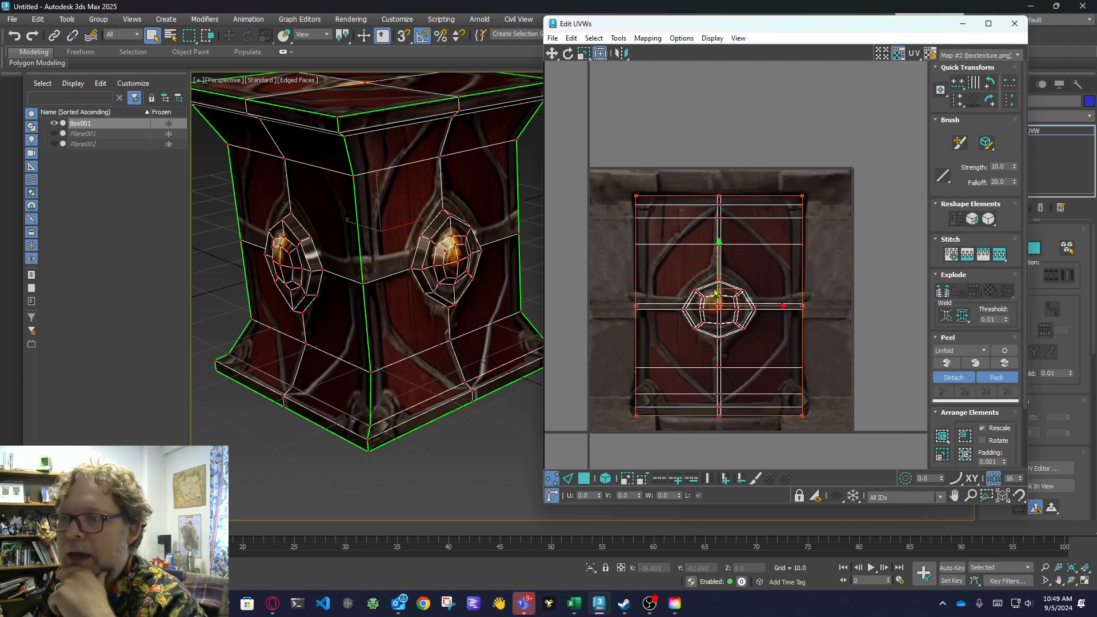
pyautogui.scroll(3, 703, 293)
pyautogui.scroll(2, 692, 303)
pyautogui.scroll(-2, 628, 251)
# Try to stretch the boss's UV vertices to fit the round metal rim around the texture's orange knob.
pyautogui.moveTo(627, 227); pyautogui.dragTo(811, 395)
pyautogui.scroll(-3, 800, 372)
pyautogui.scroll(2, 817, 320)
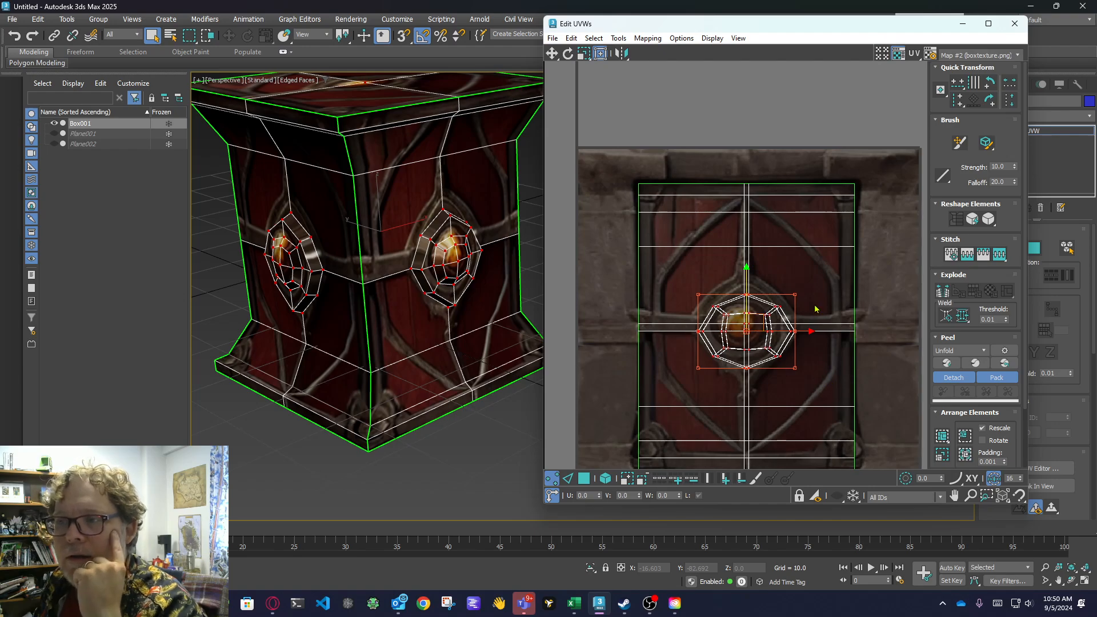
pyautogui.scroll(2, 788, 295)
pyautogui.moveTo(785, 288)
pyautogui.mouseDown()
pyautogui.moveTo(787, 257)
pyautogui.moveTo(782, 271)
pyautogui.mouseUp()
pyautogui.moveTo(799, 360); pyautogui.dragTo(804, 291, button='middle')
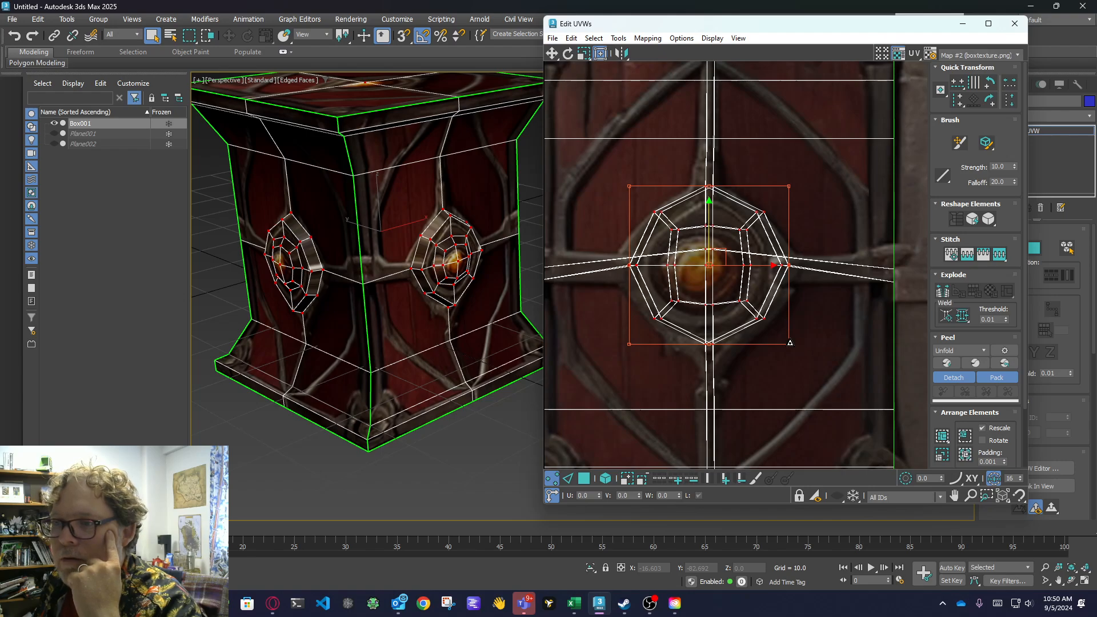
pyautogui.moveTo(790, 343); pyautogui.dragTo(793, 350)
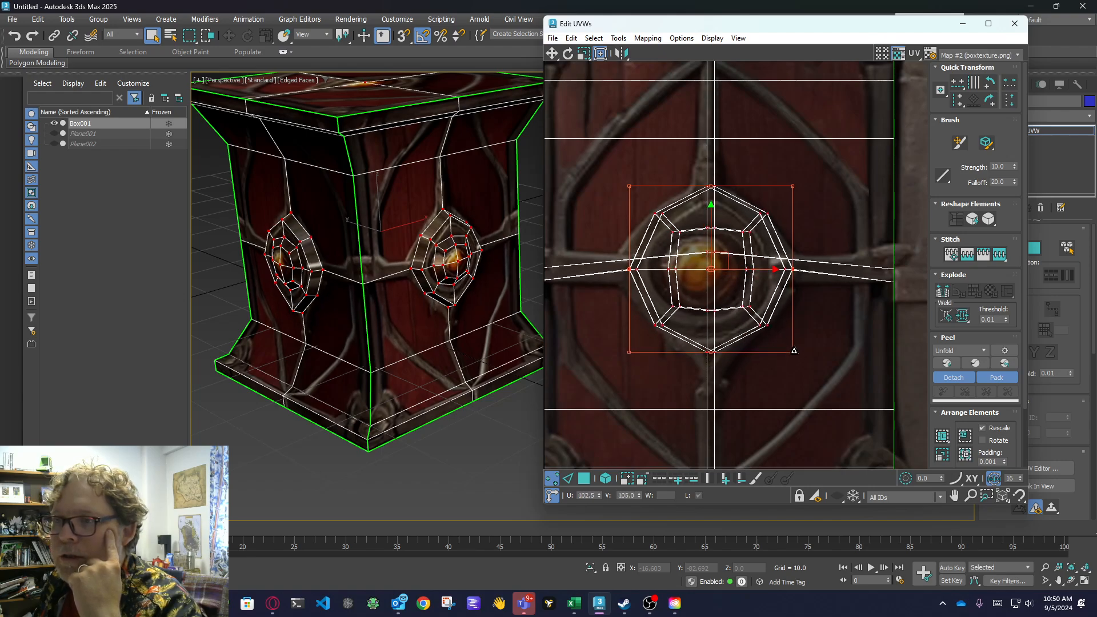
pyautogui.moveTo(795, 184); pyautogui.dragTo(789, 195)
pyautogui.hotkey('ctrl', 'z')
pyautogui.hotkey('ctrl', 'z')
pyautogui.hotkey('ctrl', 'z')
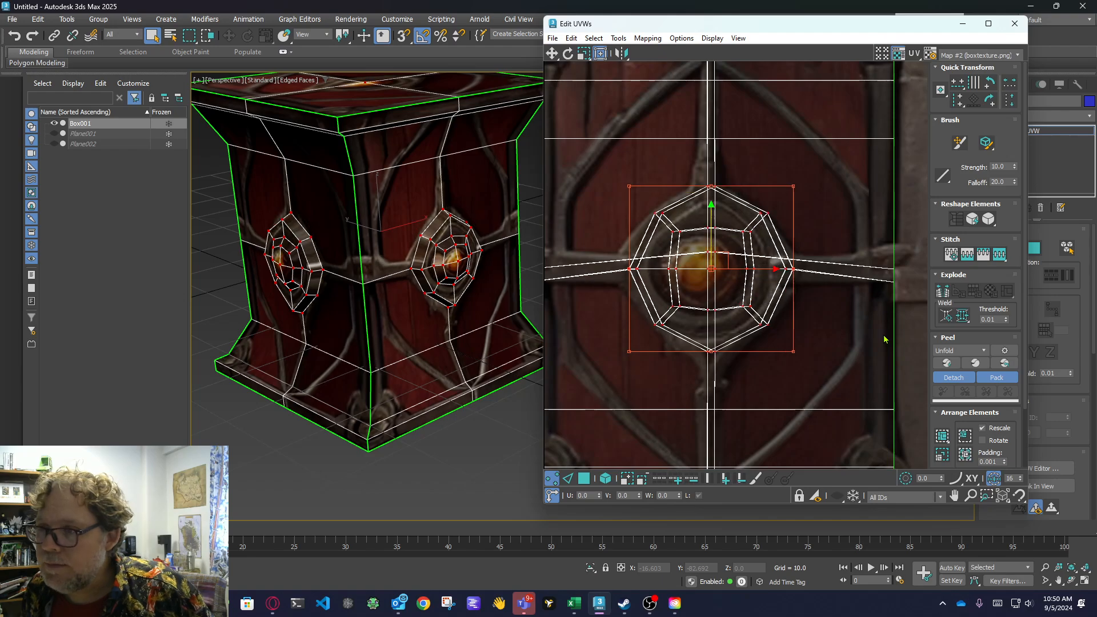
pyautogui.scroll(3, 786, 324)
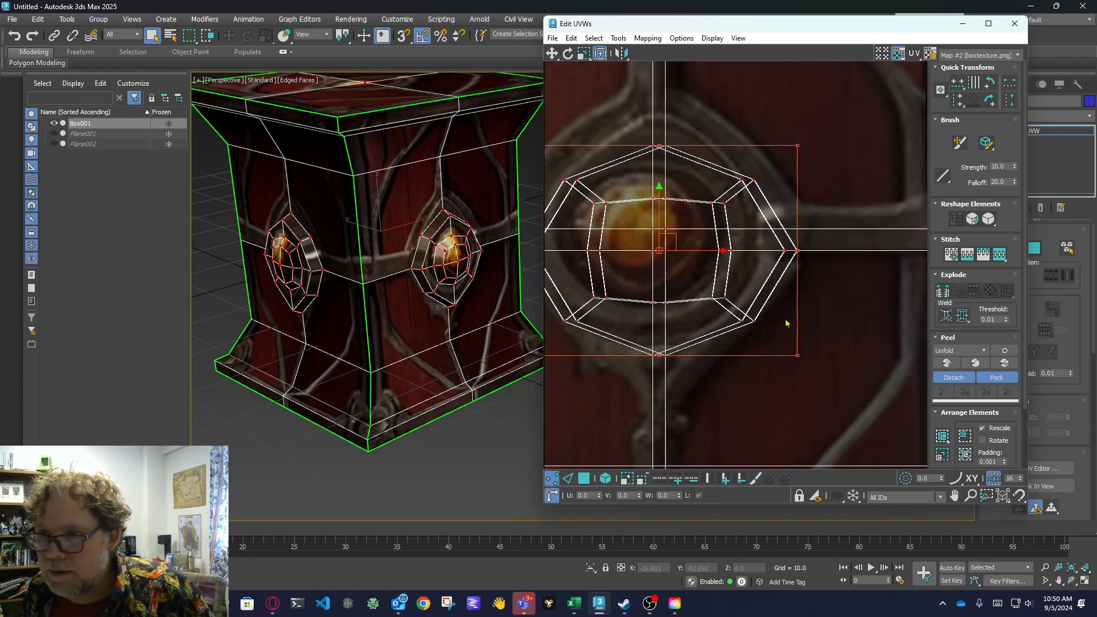
pyautogui.click(840, 308)
pyautogui.scroll(-4, 841, 308)
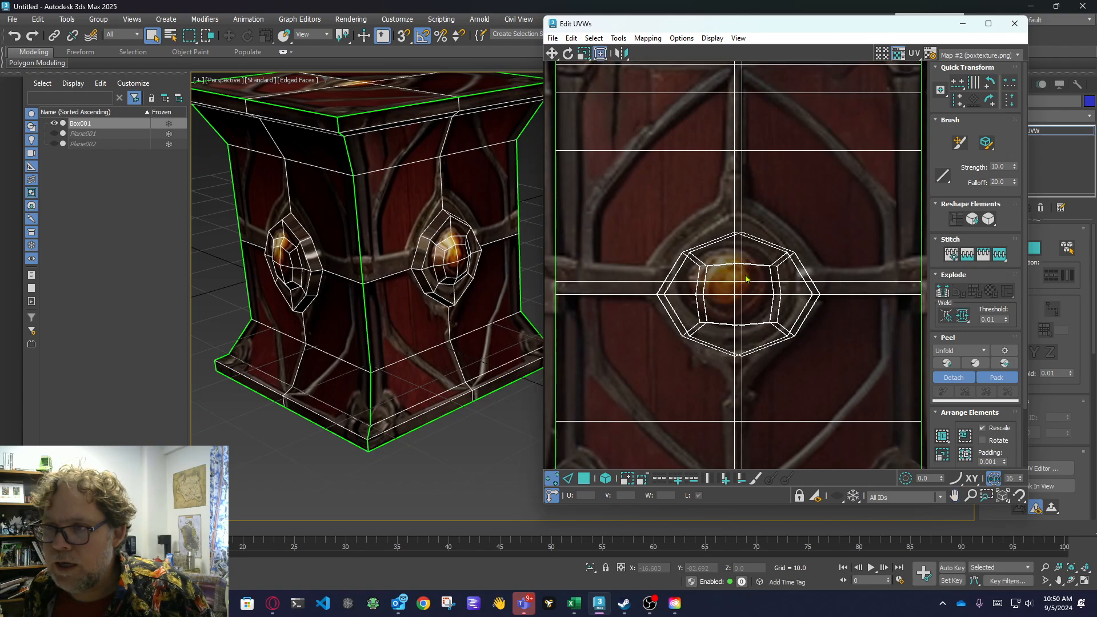
# Select the band of vertices through the boss across the shells' full width and move it up to the texture's horizontal metal bar.
pyautogui.moveTo(638, 226); pyautogui.dragTo(845, 347)
pyautogui.scroll(-2, 845, 346)
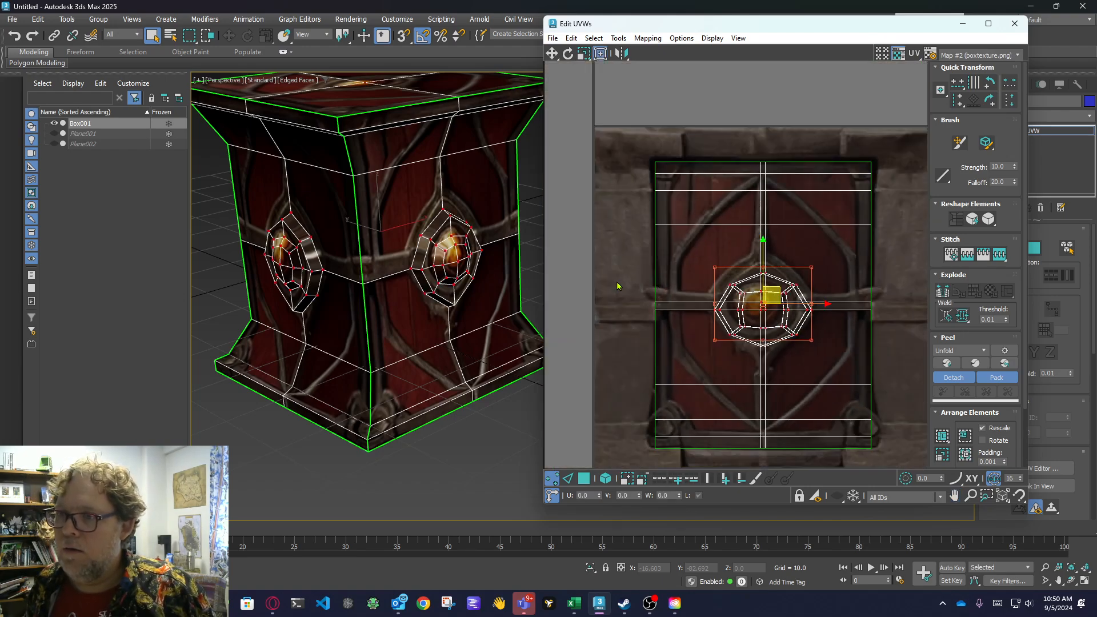
pyautogui.moveTo(617, 274); pyautogui.dragTo(951, 335)
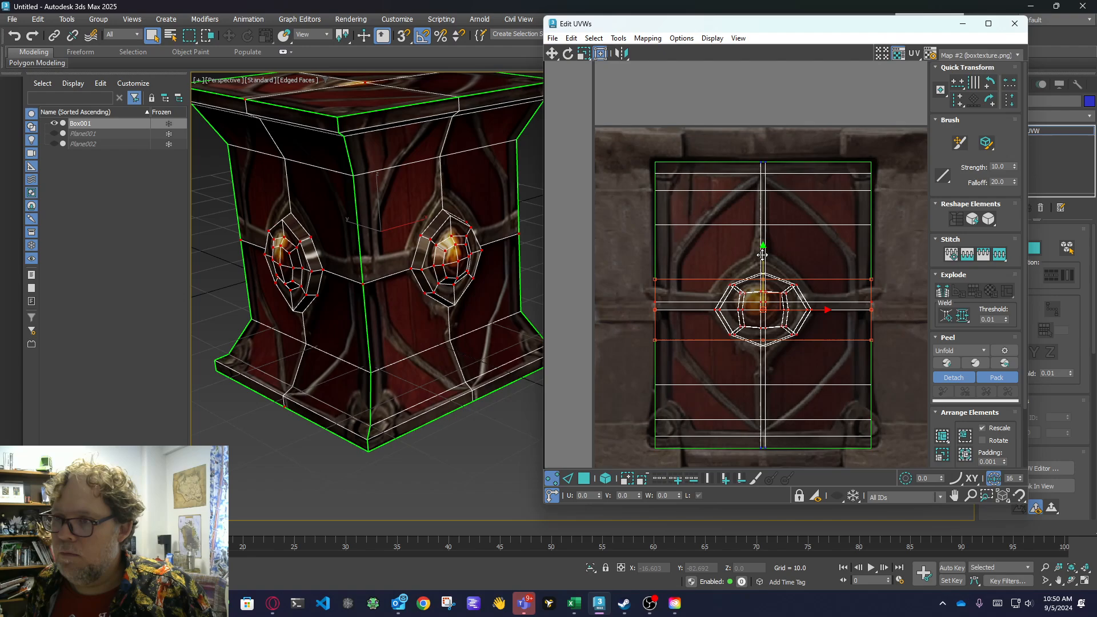
pyautogui.moveTo(763, 251); pyautogui.dragTo(764, 247)
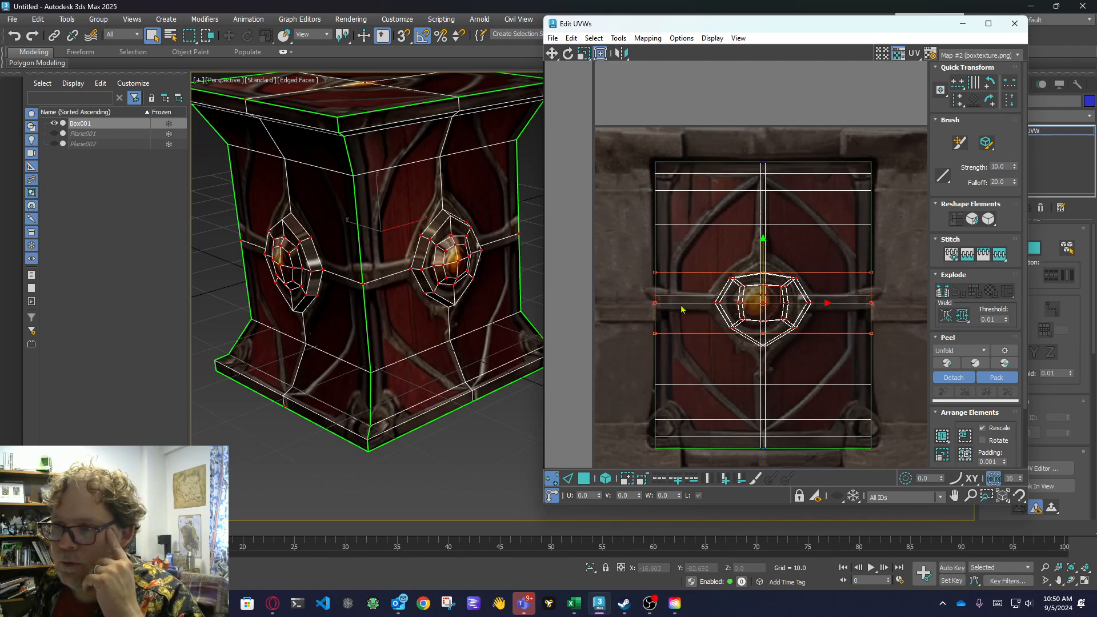
pyautogui.click(832, 355)
pyautogui.scroll(3, 708, 254)
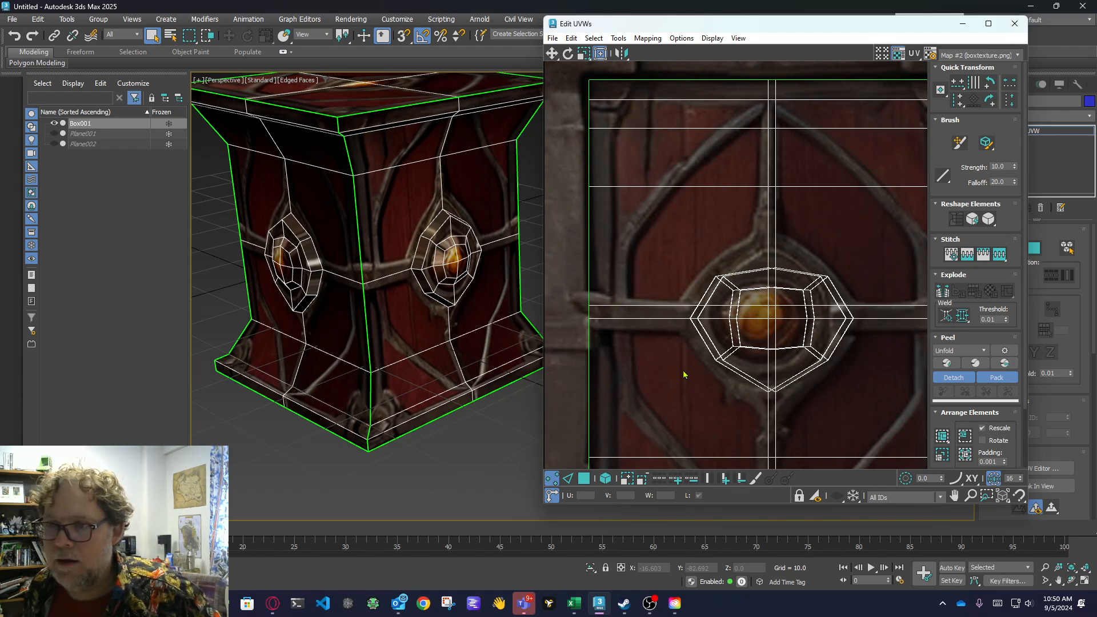
# In edge mode, select the upper of the two horizontal centre lines on both sides of the boss and move it slightly down.
pyautogui.click(568, 478)
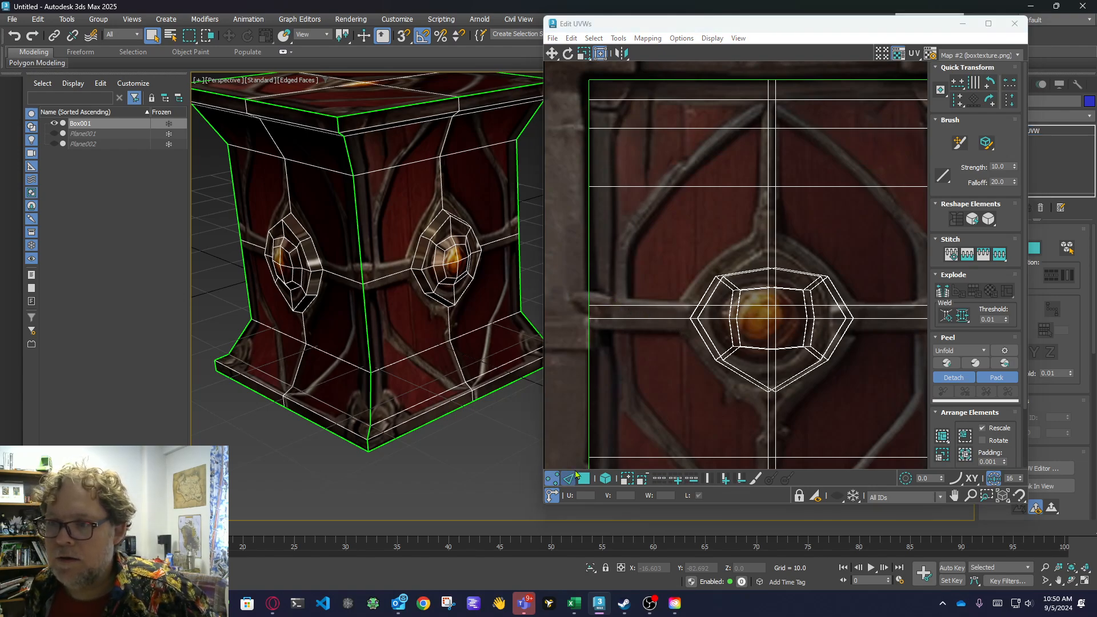
pyautogui.click(617, 321)
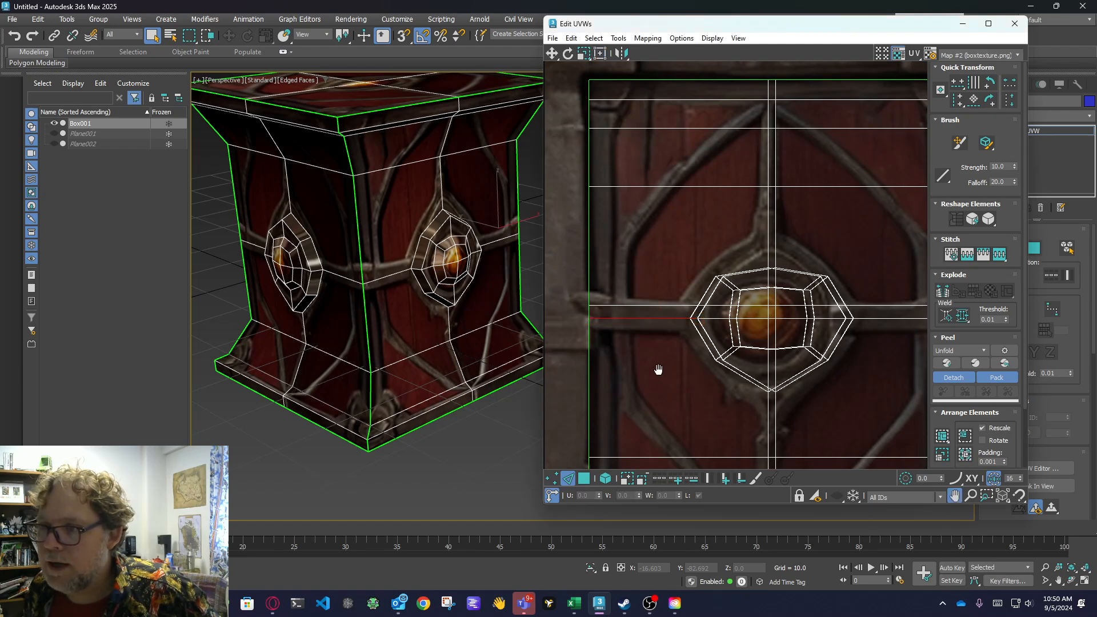
pyautogui.moveTo(683, 373); pyautogui.dragTo(651, 375, button='middle')
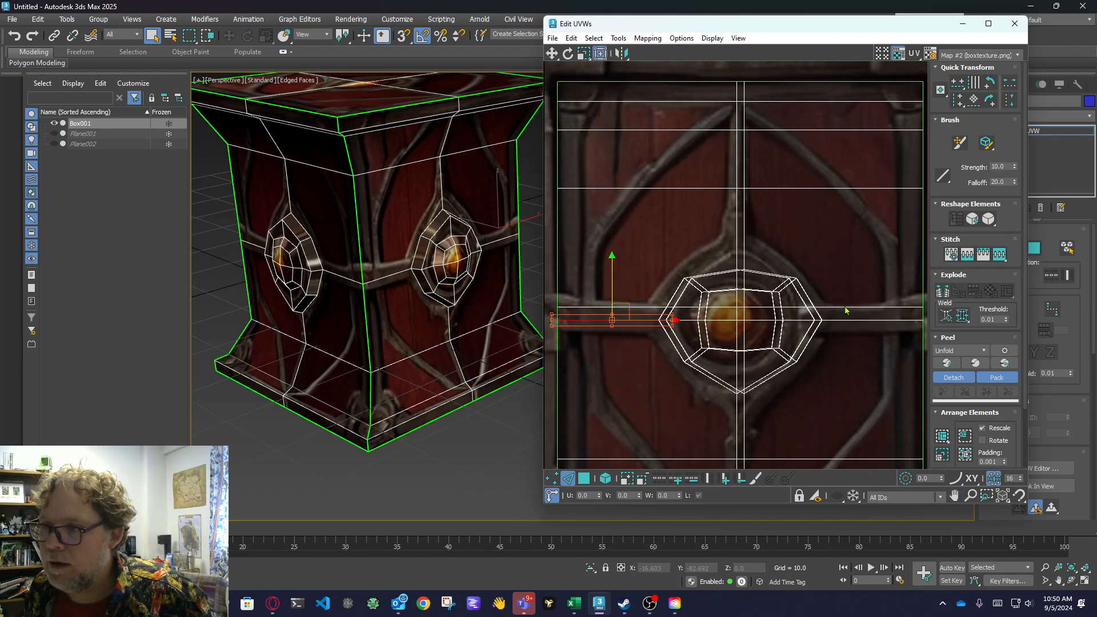
pyautogui.click(843, 320)
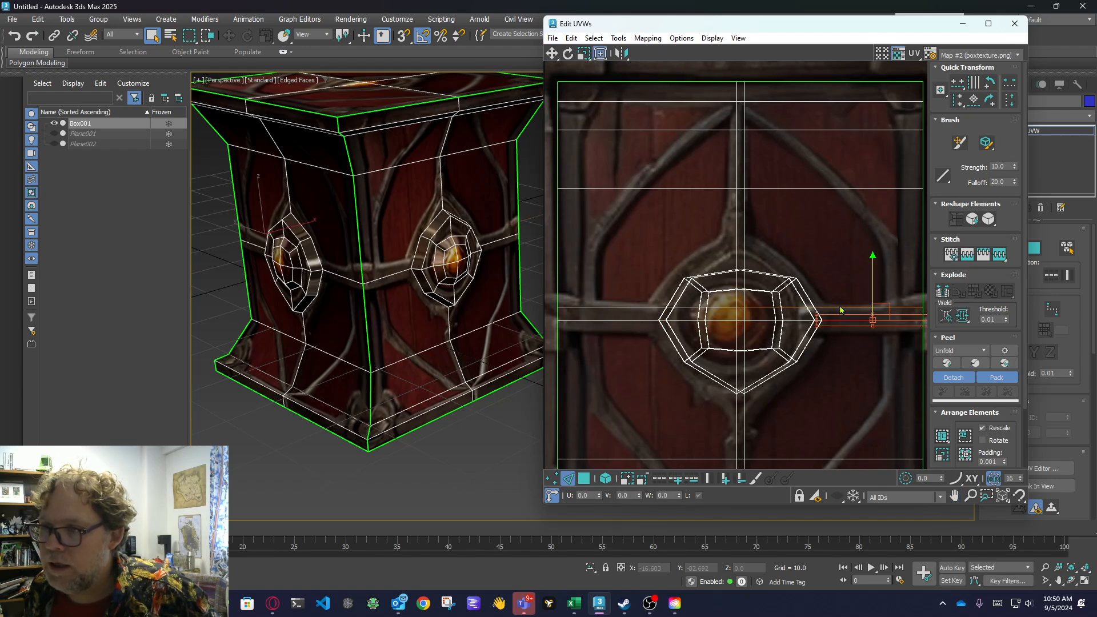
pyautogui.keyDown('ctrl'); pyautogui.click(837, 309); pyautogui.keyUp('ctrl')
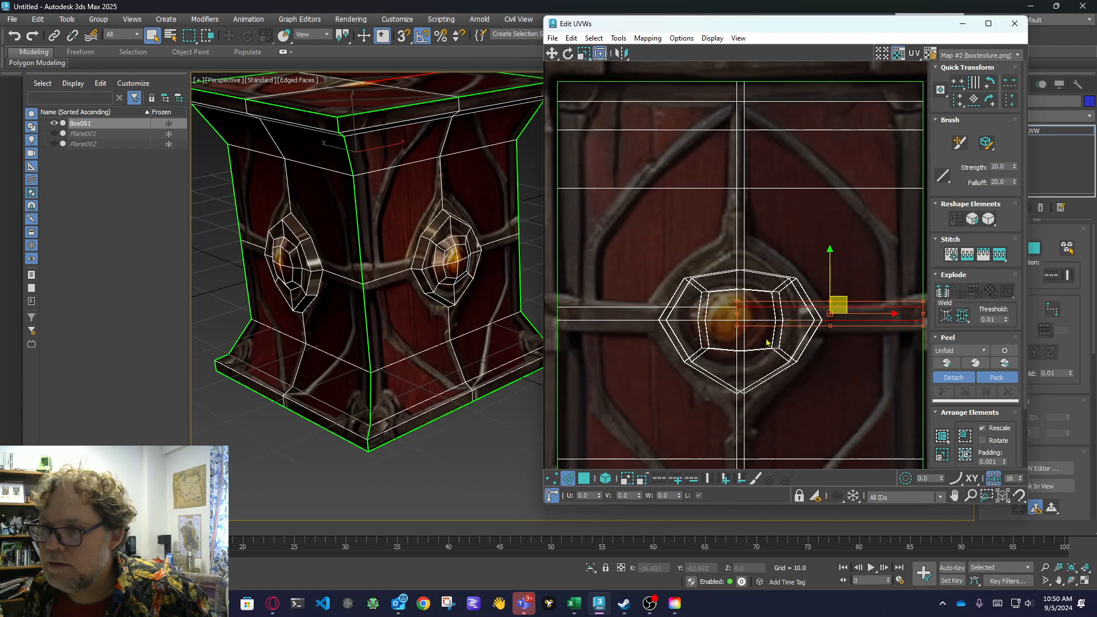
pyautogui.keyDown('ctrl'); pyautogui.click(640, 308); pyautogui.keyUp('ctrl')
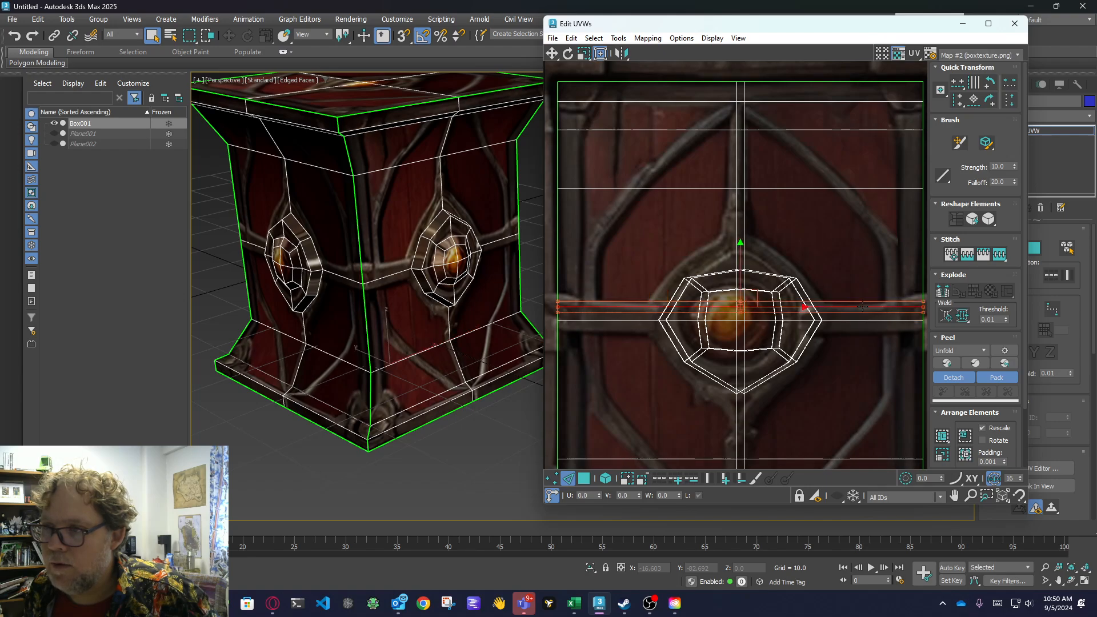
pyautogui.moveTo(737, 260); pyautogui.dragTo(738, 266)
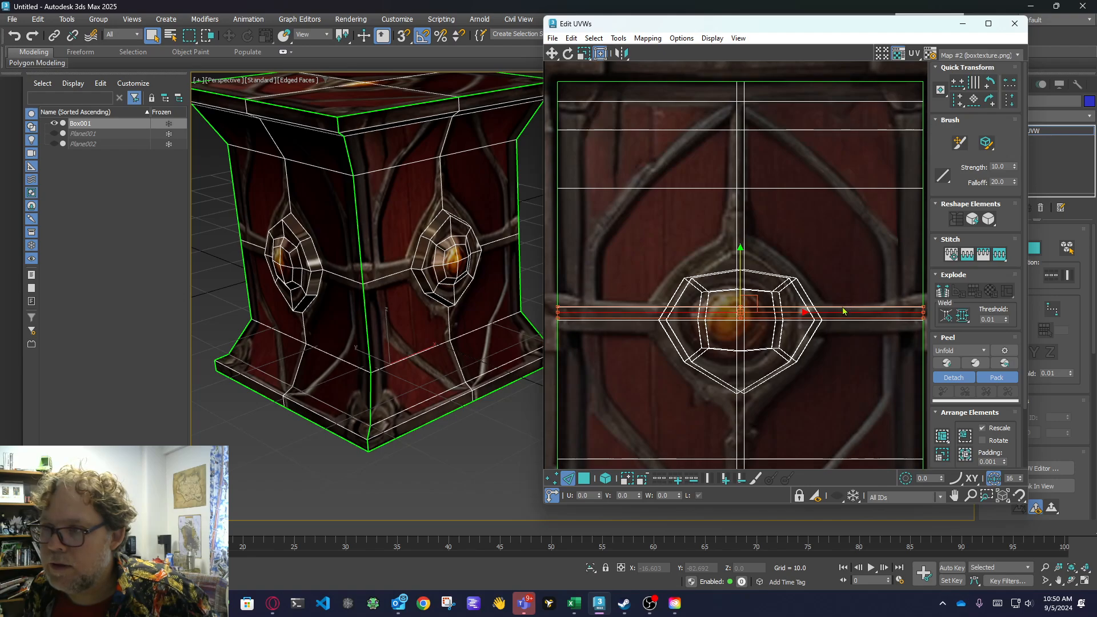
# Select the remaining stacked upper centre-line edges on both sides and lower them level with the moved line.
pyautogui.click(838, 308)
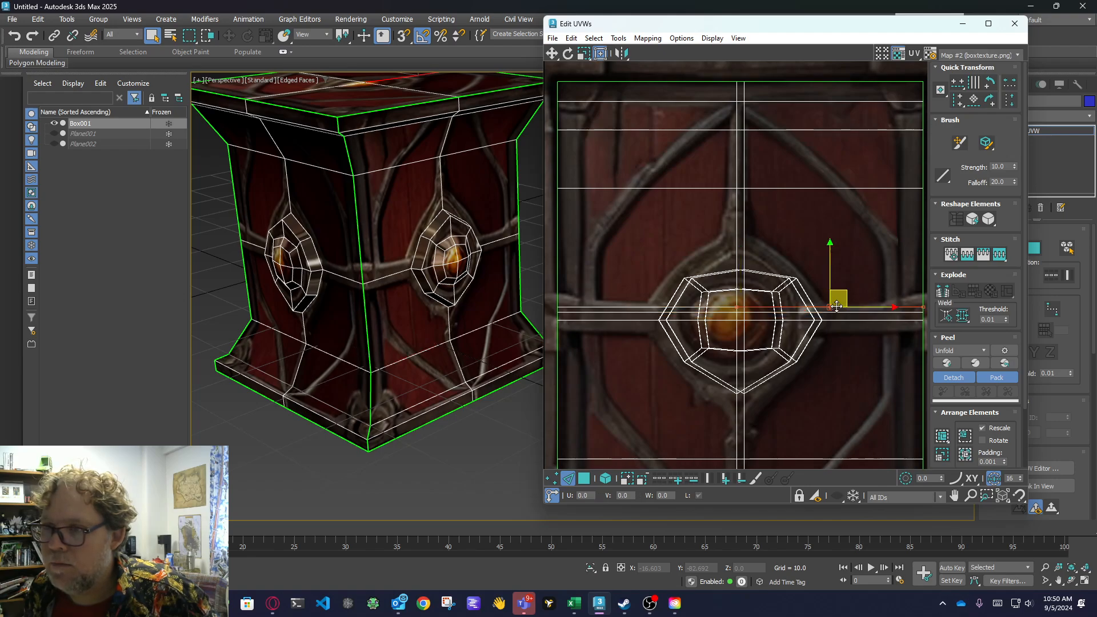
pyautogui.keyDown('ctrl'); pyautogui.click(632, 307); pyautogui.keyUp('ctrl')
pyautogui.moveTo(740, 269); pyautogui.dragTo(739, 275)
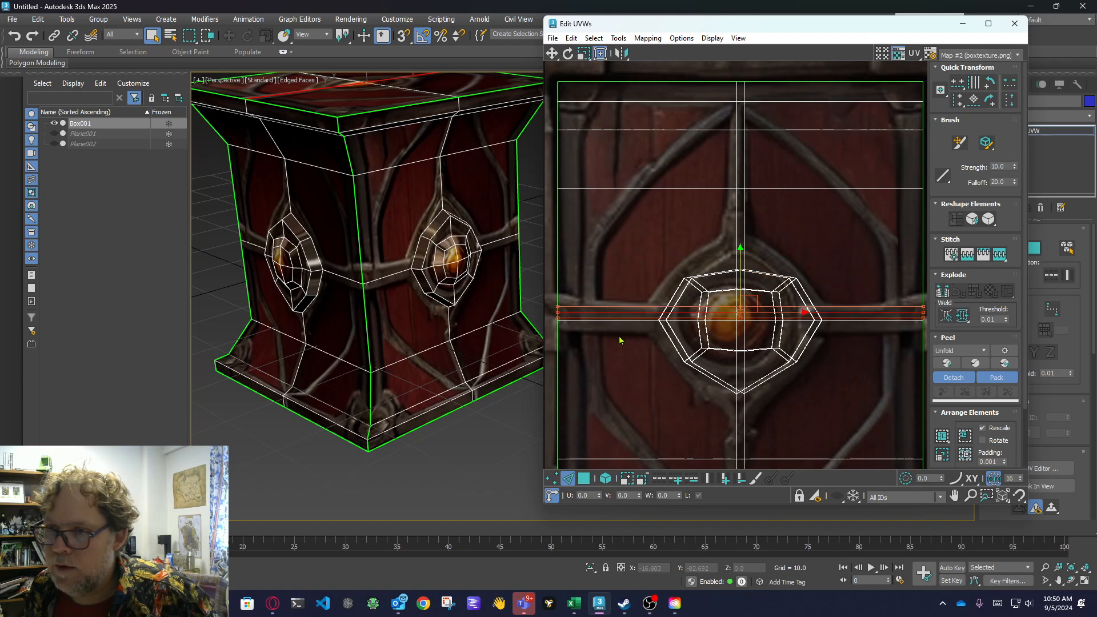
pyautogui.click(638, 329)
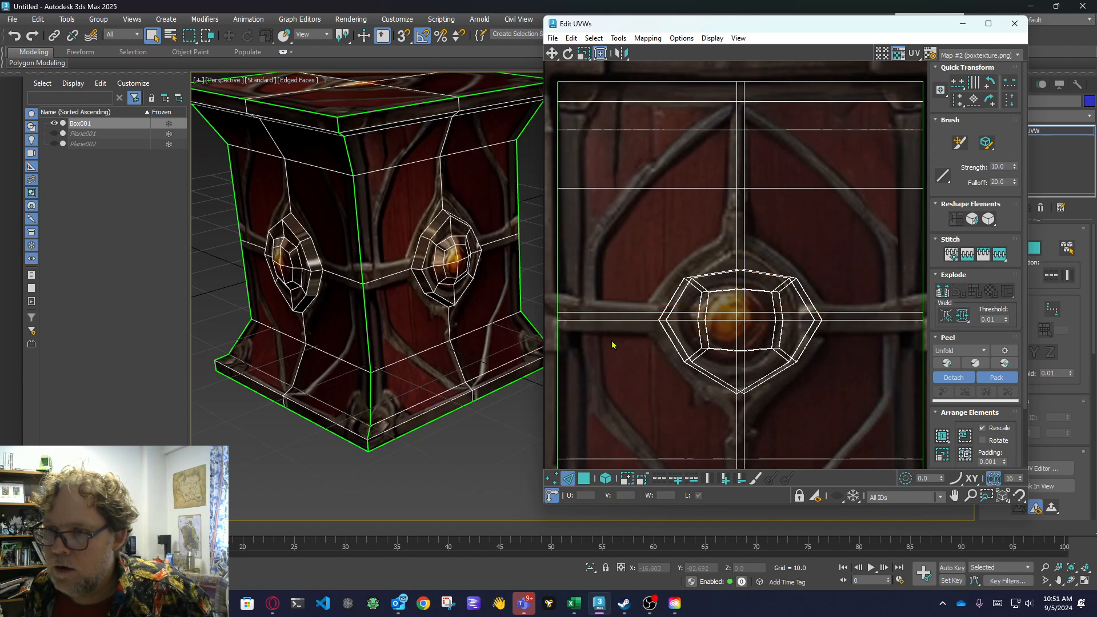
# Clear the edge selection and, in vertex mode, select the band of vertices along the shells' horizontal centre lines across their full width.
pyautogui.click(614, 319)
pyautogui.click(632, 377)
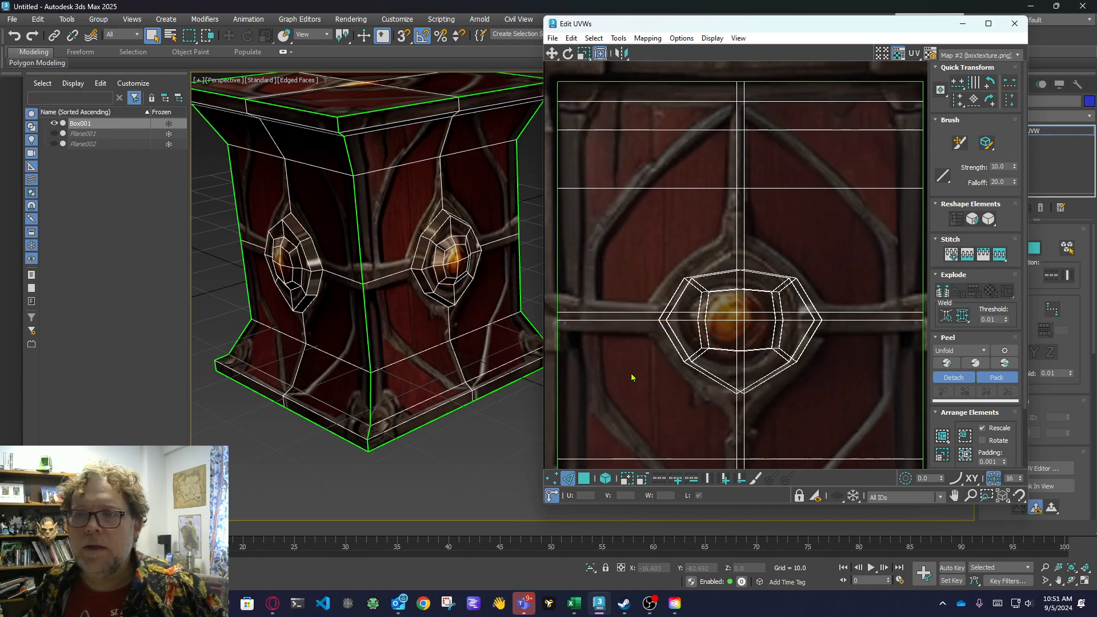
pyautogui.click(552, 478)
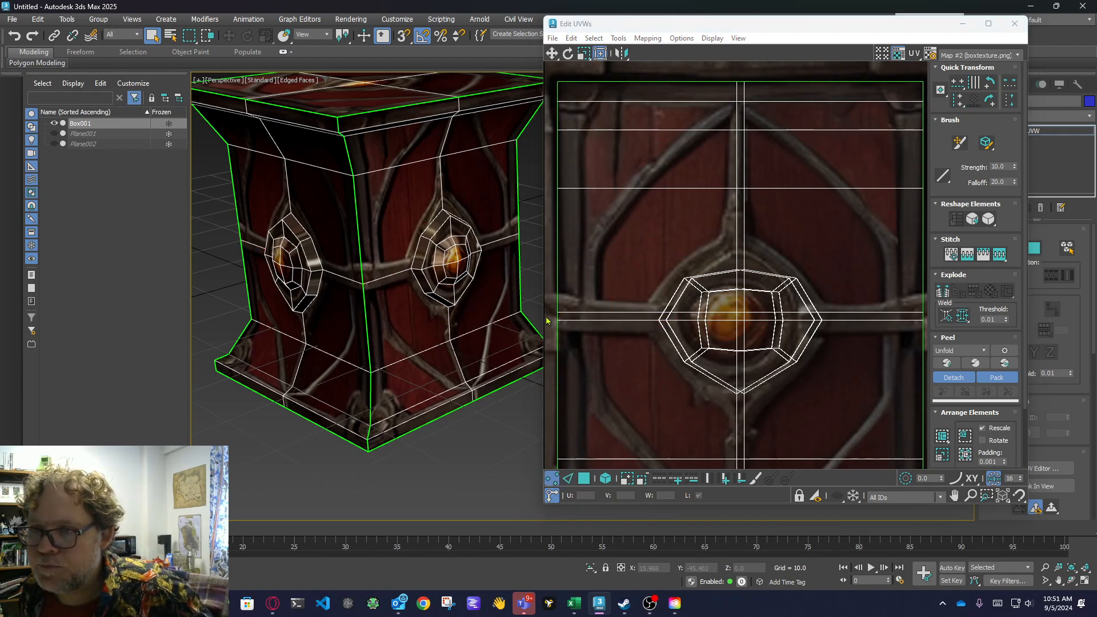
pyautogui.moveTo(548, 316); pyautogui.dragTo(931, 341)
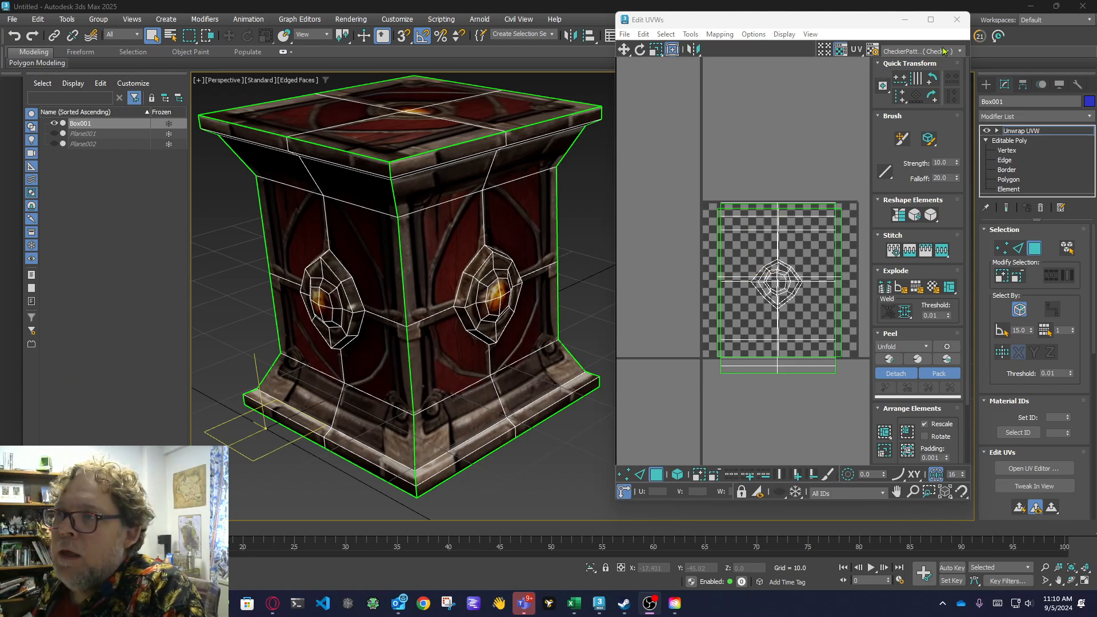
# Set Map #2 (boxtexture.png) as the UV editor's background and bring the crate's front boss into a close, head-on view.
pyautogui.click(917, 52)
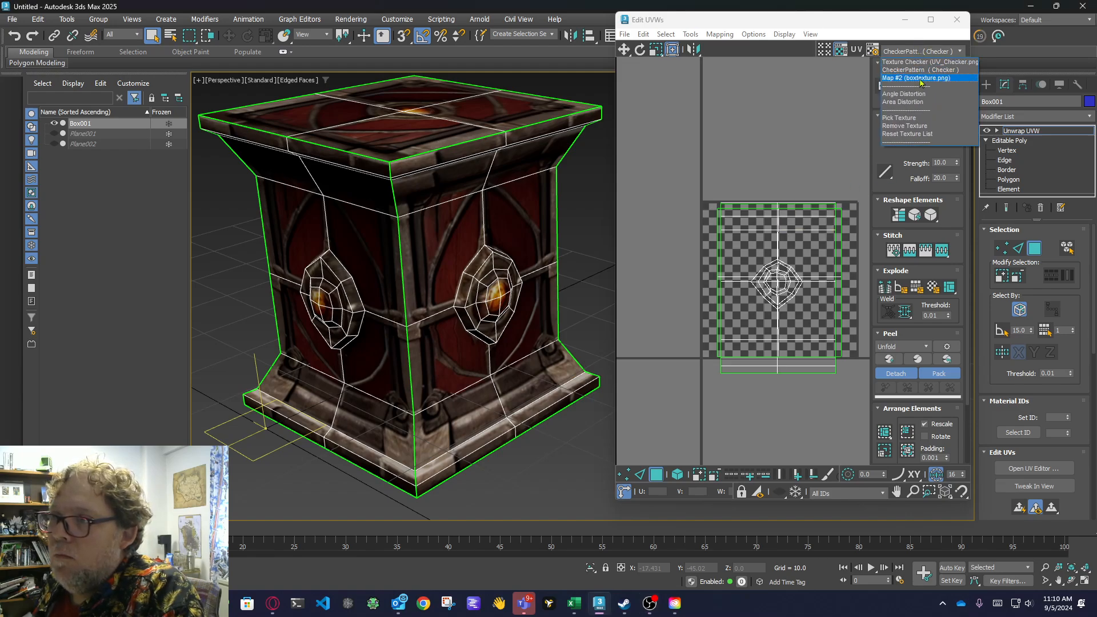
pyautogui.click(924, 78)
pyautogui.scroll(10, 474, 344)
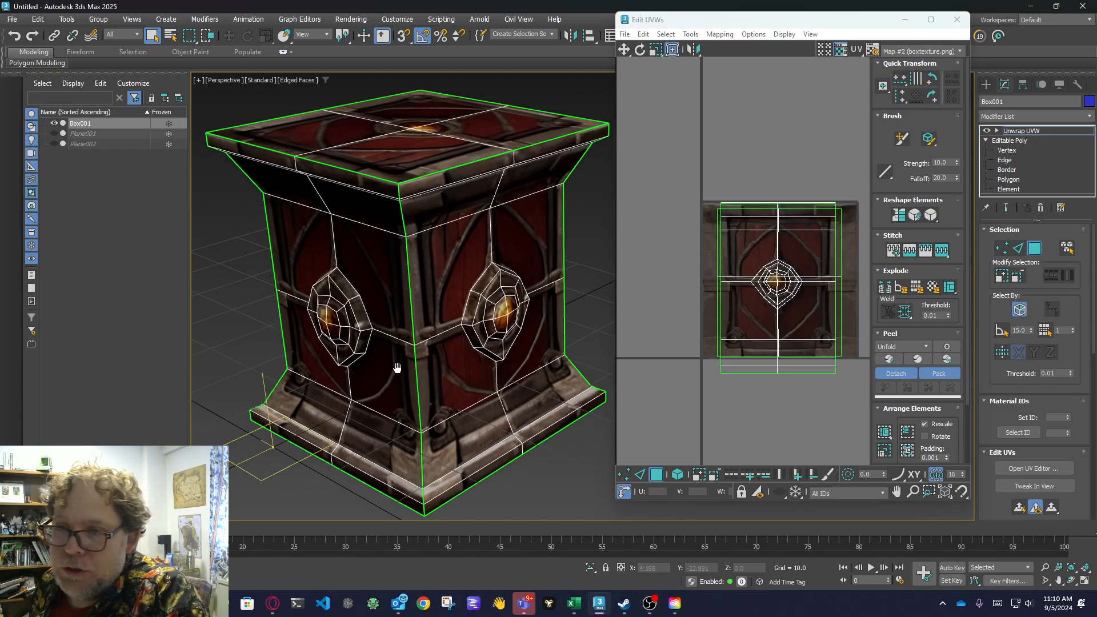
pyautogui.click(1071, 580)
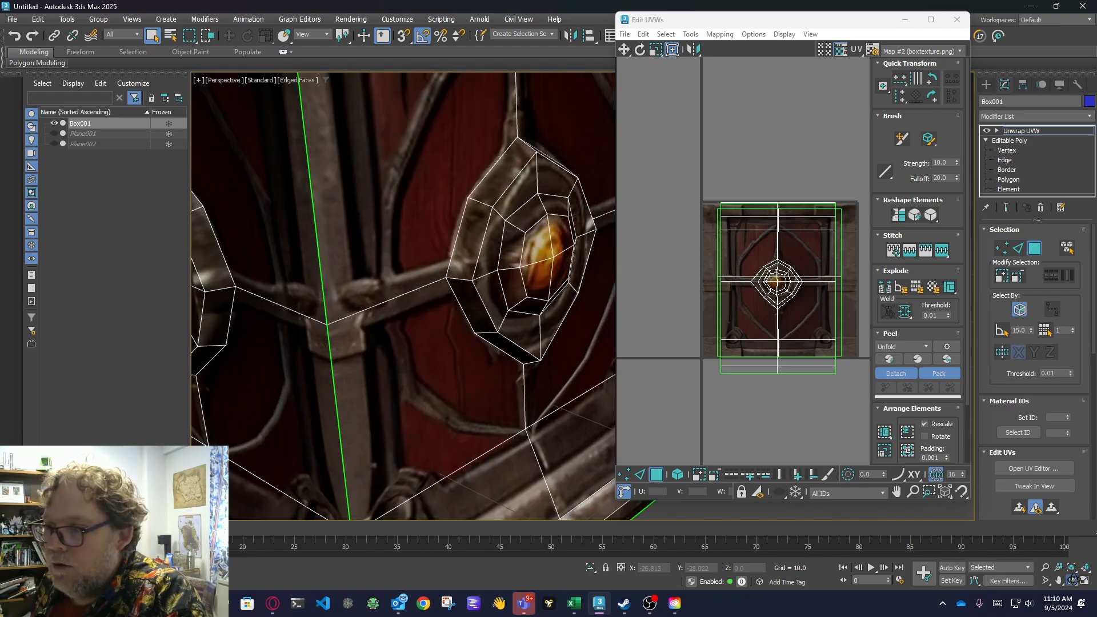
pyautogui.moveTo(513, 323); pyautogui.dragTo(534, 310)
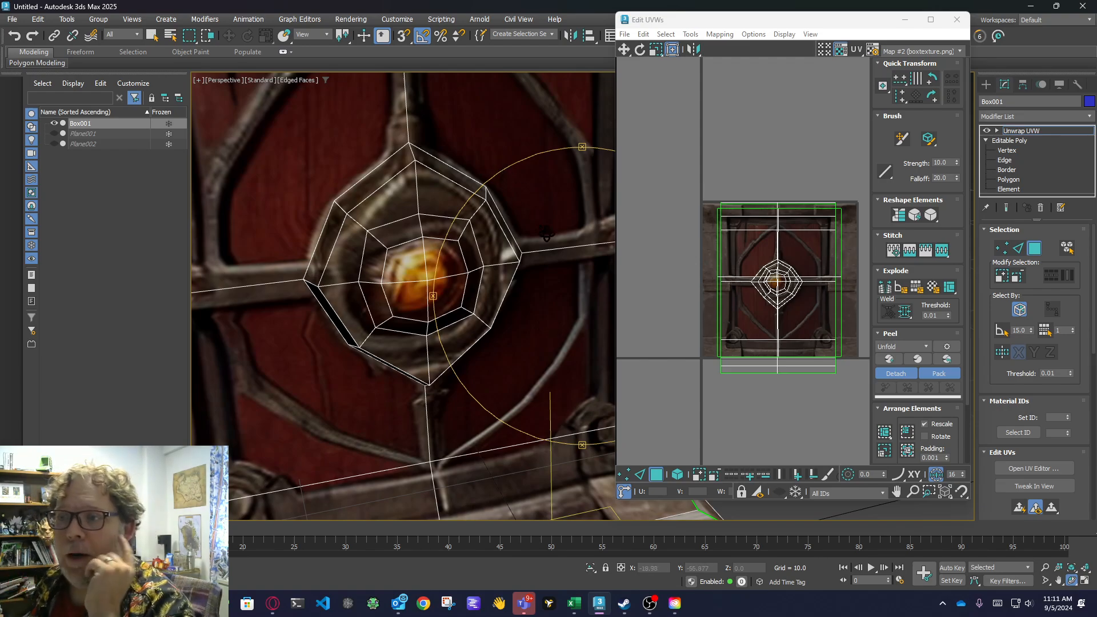
pyautogui.moveTo(552, 366); pyautogui.dragTo(503, 312, button='middle')
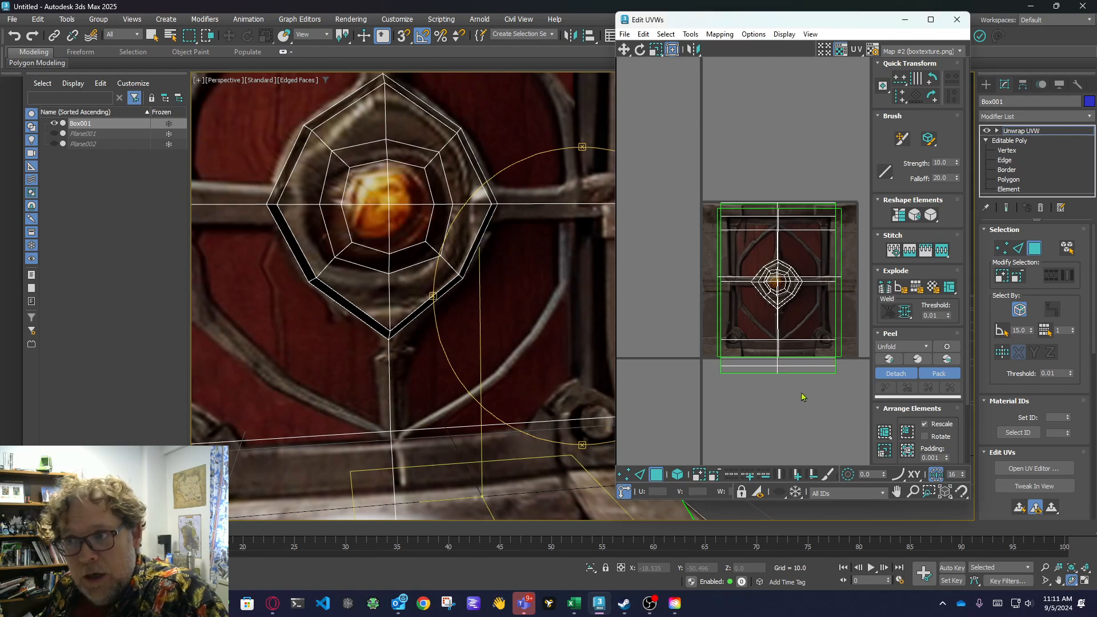
# Widen the UV editor window and frame the boss's UV rings in it.
pyautogui.scroll(8, 801, 364)
pyautogui.moveTo(825, 382); pyautogui.dragTo(836, 401, button='middle')
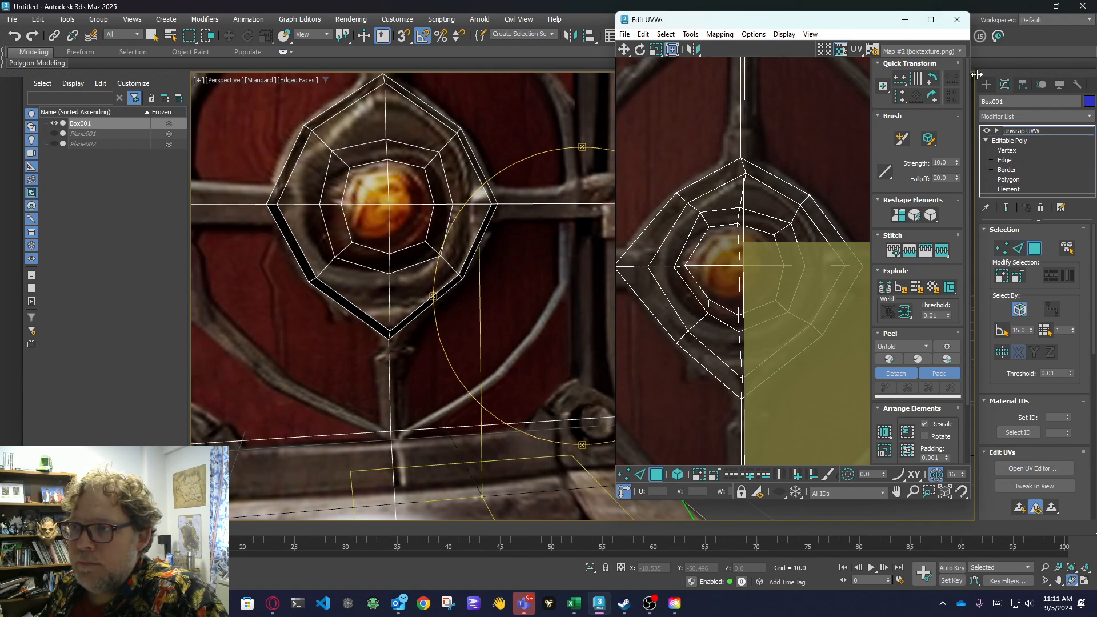
pyautogui.moveTo(971, 77); pyautogui.dragTo(1060, 79)
# Select the panel polygons around the boss one after another to check which UV faces surround it.
pyautogui.click(695, 117)
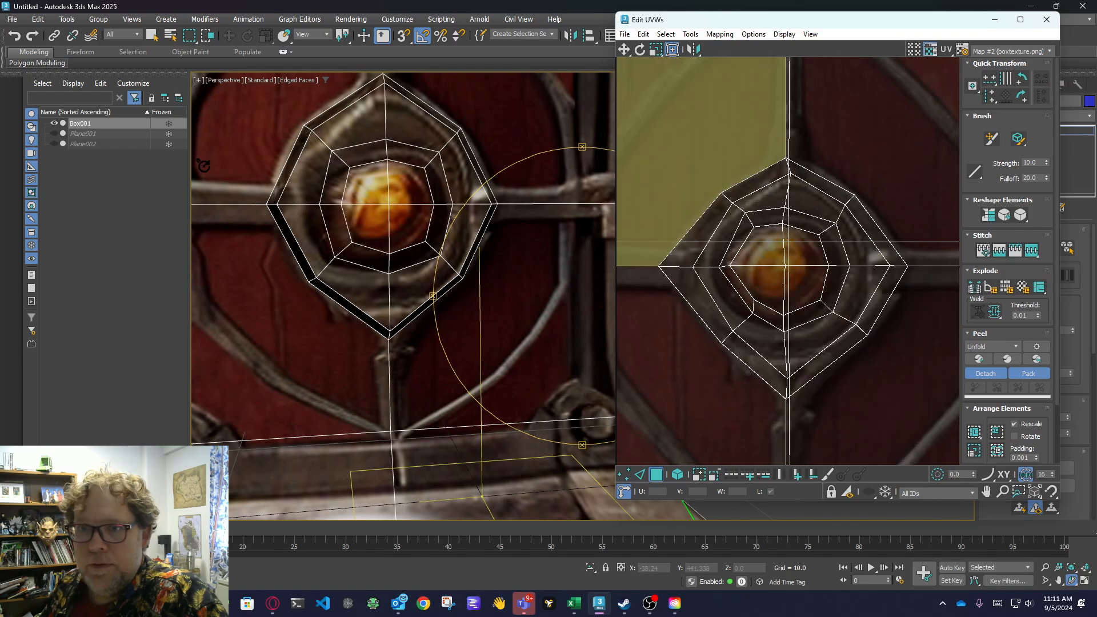
pyautogui.moveTo(259, 273); pyautogui.dragTo(218, 367, button='middle')
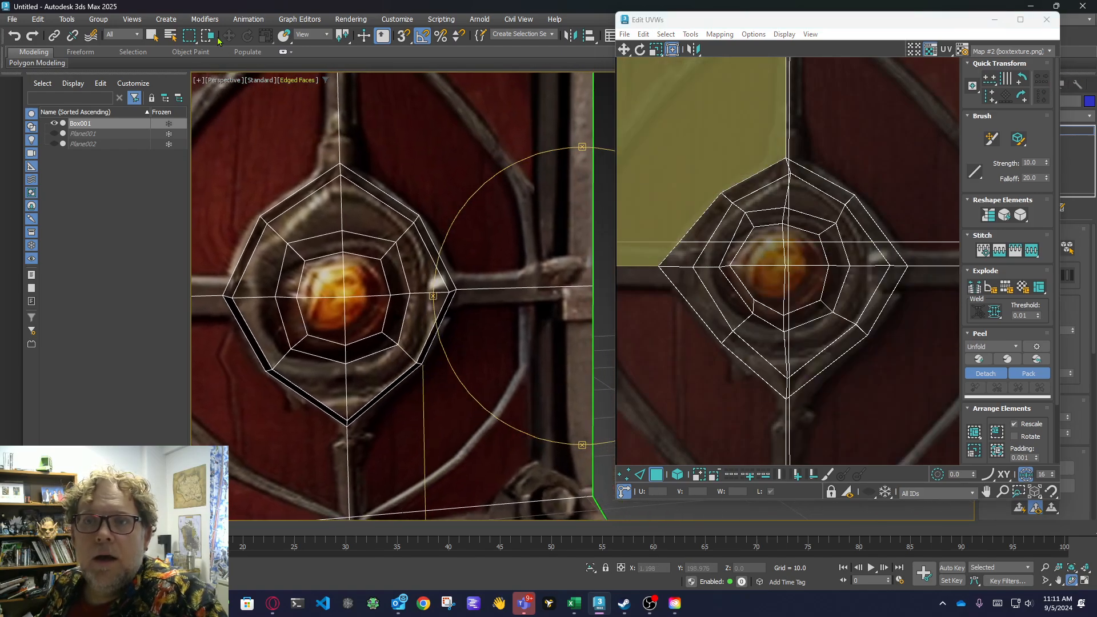
pyautogui.click(703, 171)
pyautogui.click(694, 299)
pyautogui.click(694, 371)
pyautogui.click(892, 361)
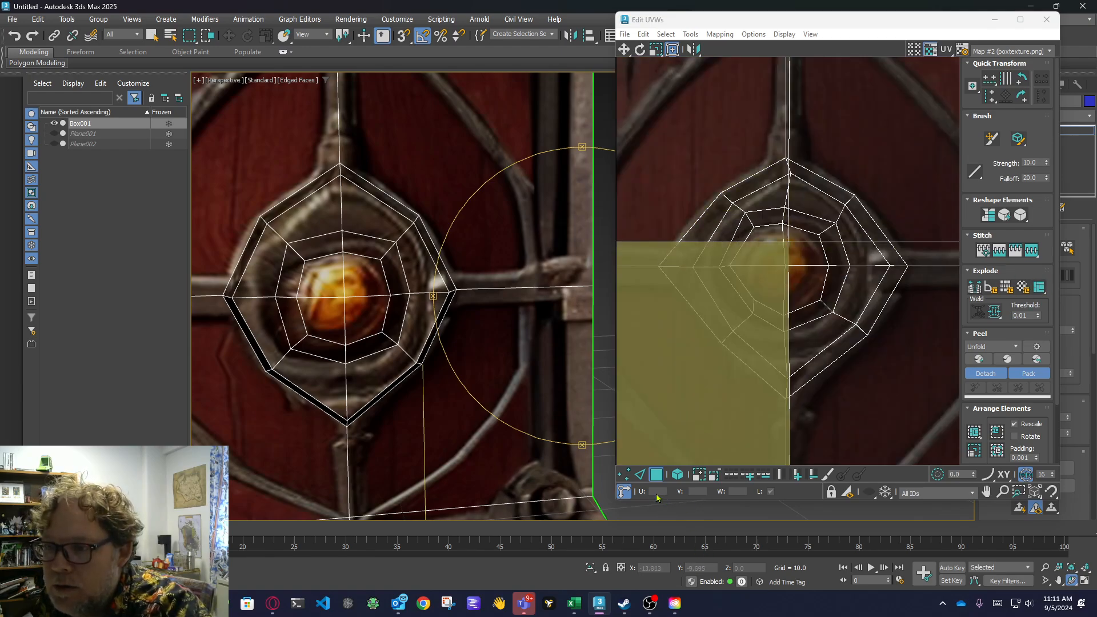
# In vertex mode, move the left vertex of the boss's inner ring closer to the orange knob and adjust its lower-left vertex.
pyautogui.click(626, 475)
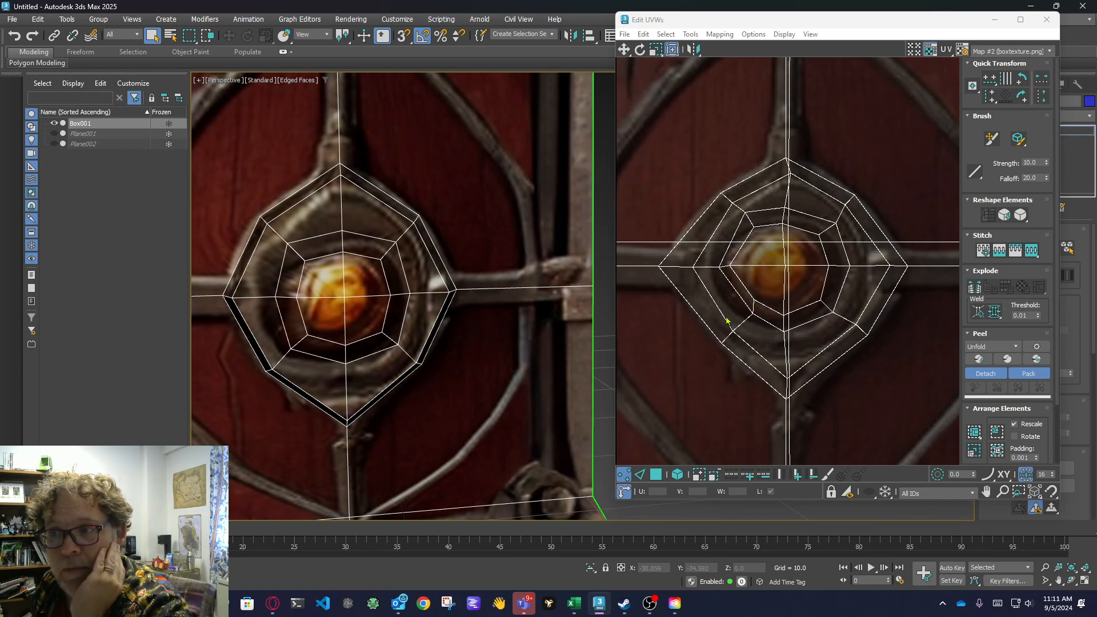
pyautogui.scroll(2, 760, 320)
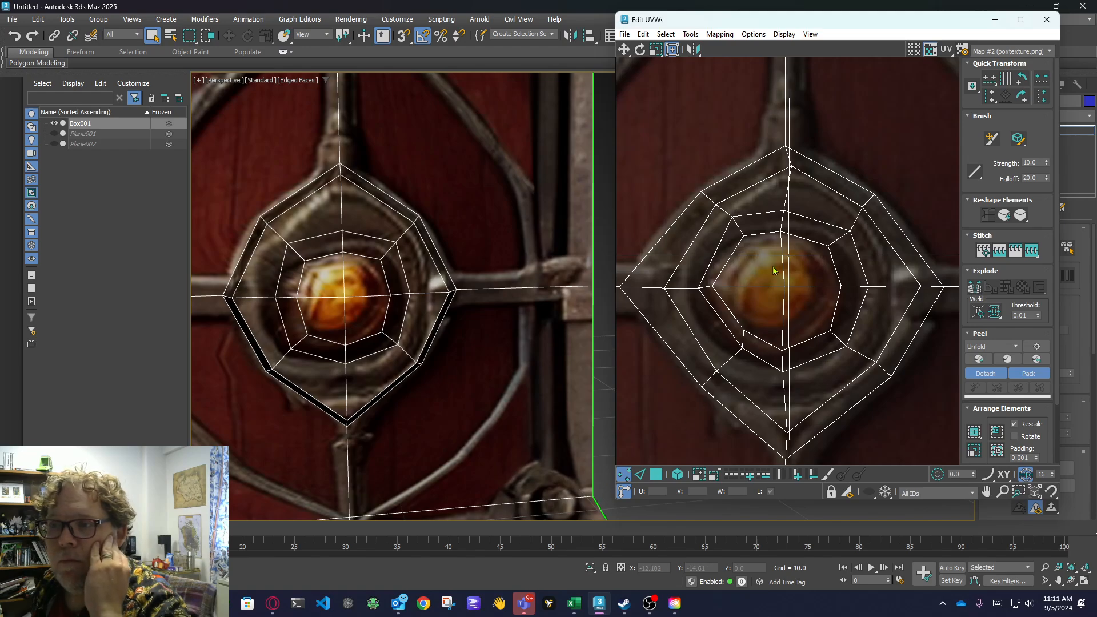
pyautogui.moveTo(739, 275)
pyautogui.mouseDown()
pyautogui.moveTo(711, 292)
pyautogui.moveTo(757, 284)
pyautogui.mouseUp()
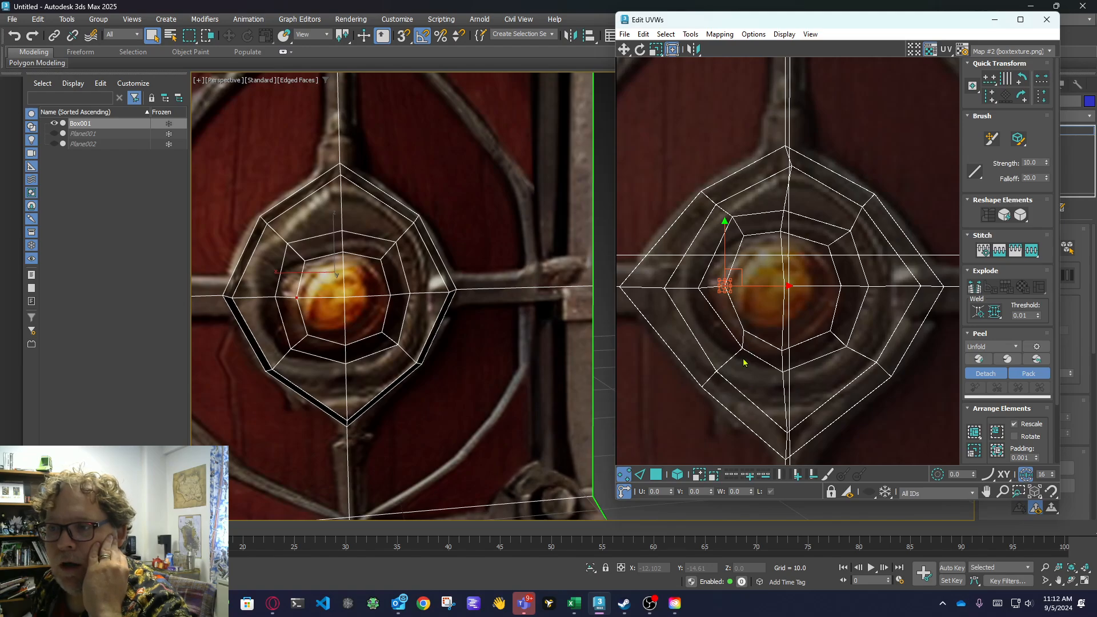
pyautogui.click(742, 347)
pyautogui.moveTo(751, 341); pyautogui.dragTo(741, 330)
pyautogui.click(758, 377)
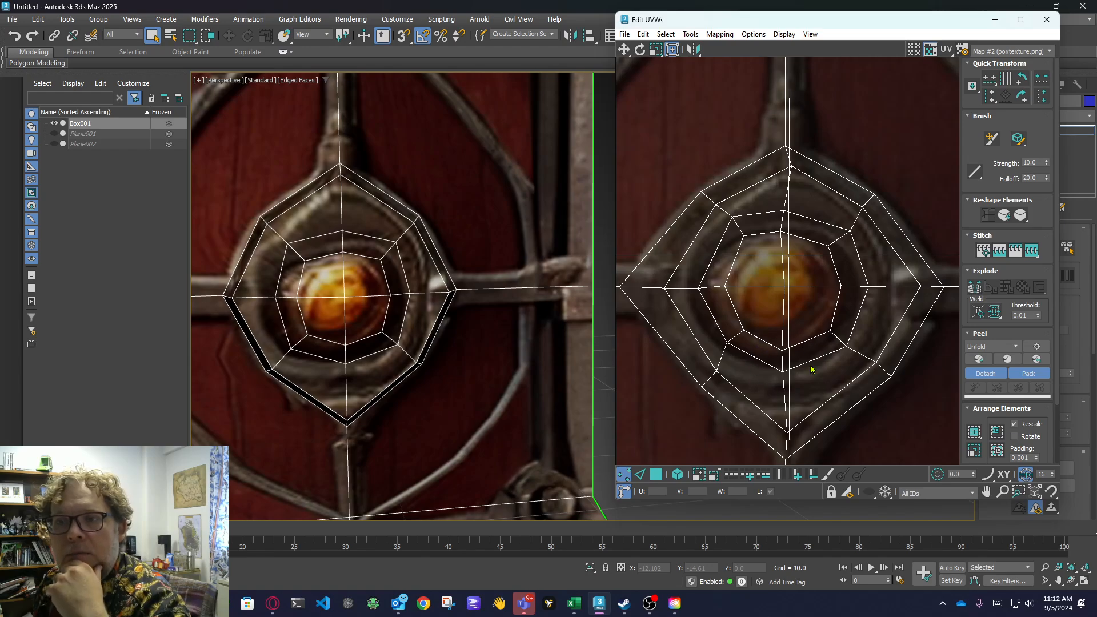
# Examine the boss on the model from several distances and angles to check how its rings fit the painted rim and knob.
pyautogui.moveTo(386, 333); pyautogui.dragTo(402, 375, button='middle')
pyautogui.scroll(-5, 402, 373)
pyautogui.scroll(3, 499, 425)
pyautogui.moveTo(333, 368); pyautogui.dragTo(418, 371, button='middle')
pyautogui.click(1071, 580)
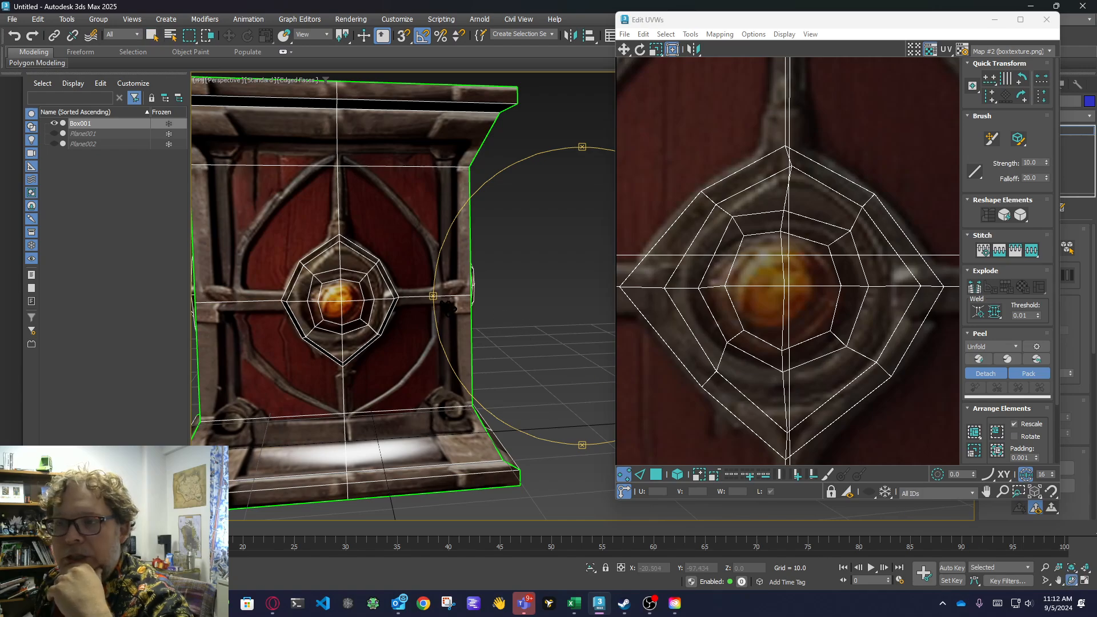
pyautogui.moveTo(566, 338); pyautogui.dragTo(567, 300)
pyautogui.scroll(3, 367, 286)
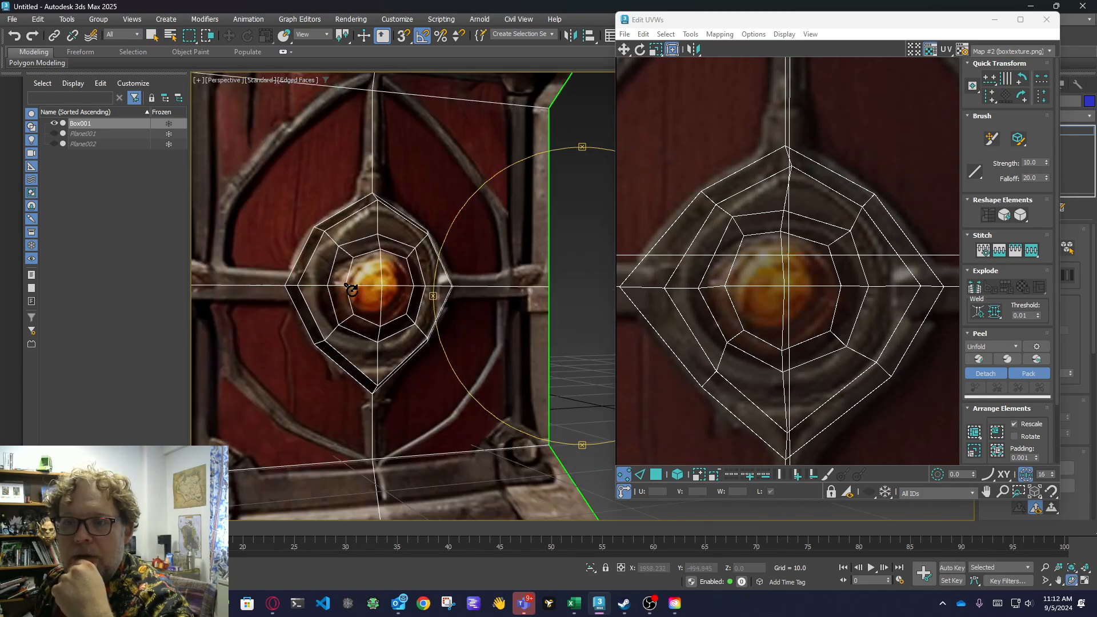
pyautogui.moveTo(305, 328); pyautogui.dragTo(402, 330, button='middle')
pyautogui.scroll(2, 508, 339)
pyautogui.moveTo(460, 321); pyautogui.dragTo(571, 331)
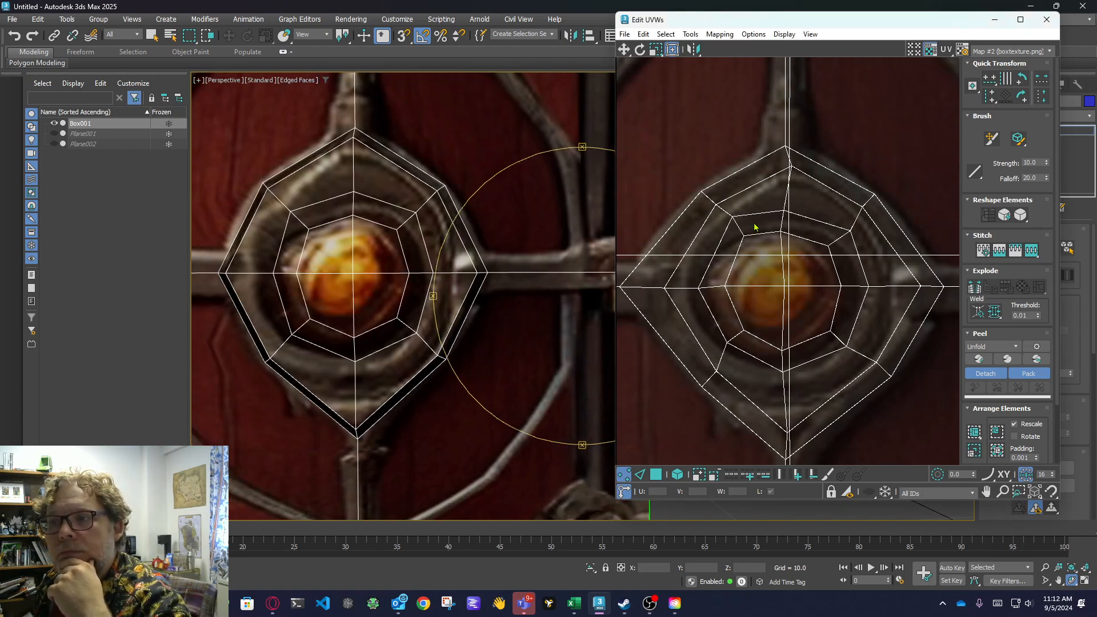
# Shift the top vertices of the boss's inner ring and outer rim sideways onto the vertical centre line.
pyautogui.click(781, 231)
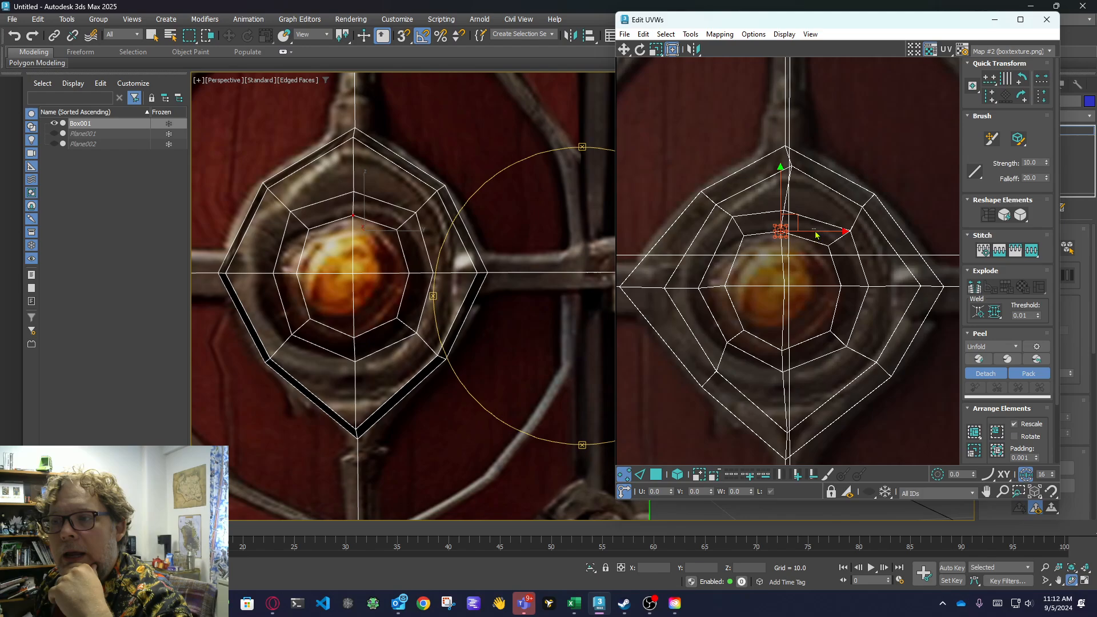
pyautogui.moveTo(816, 235); pyautogui.dragTo(818, 235)
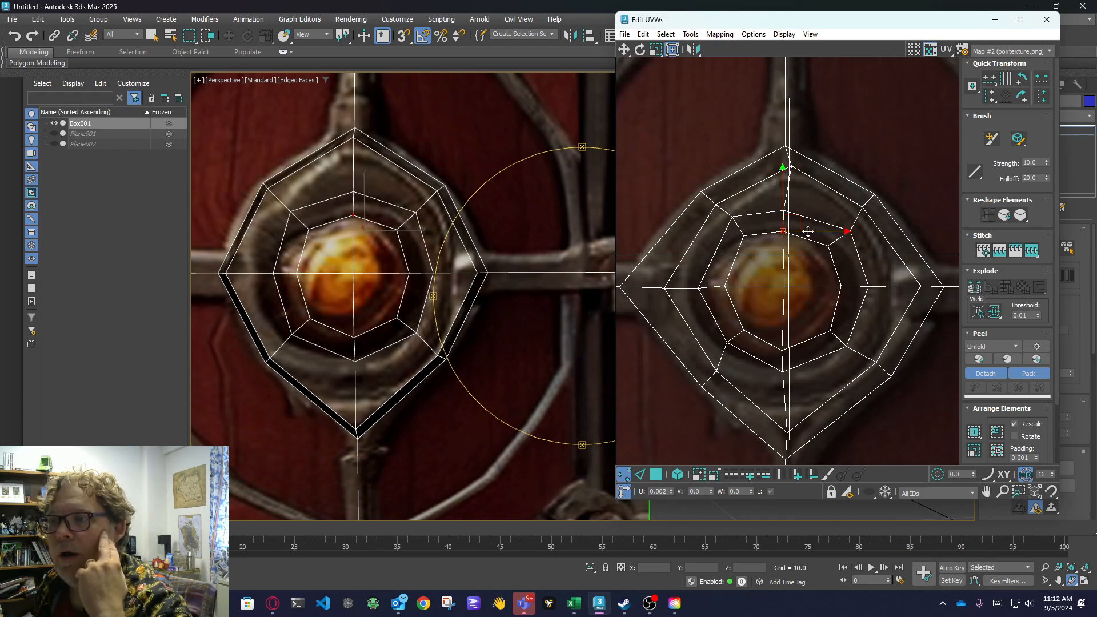
pyautogui.click(798, 210)
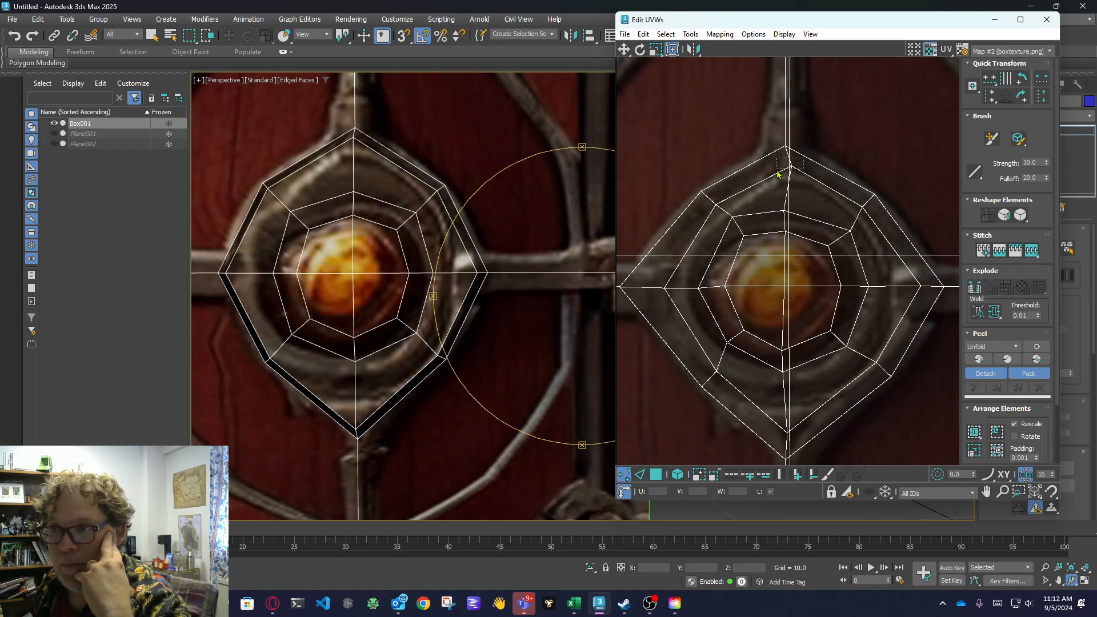
pyautogui.moveTo(778, 173); pyautogui.dragTo(778, 171)
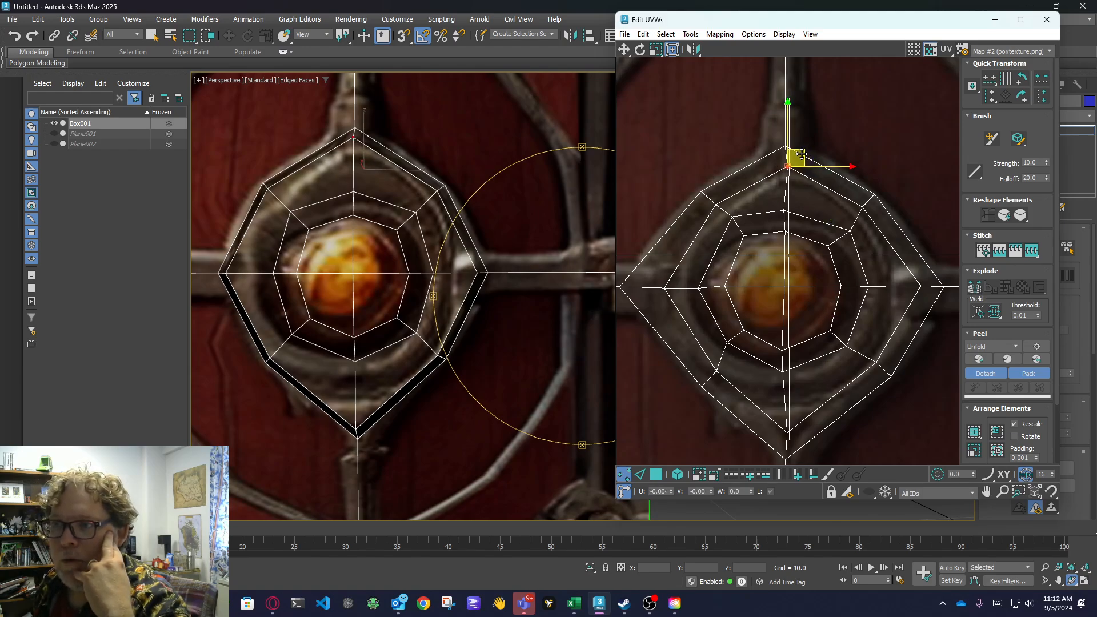
pyautogui.click(771, 218)
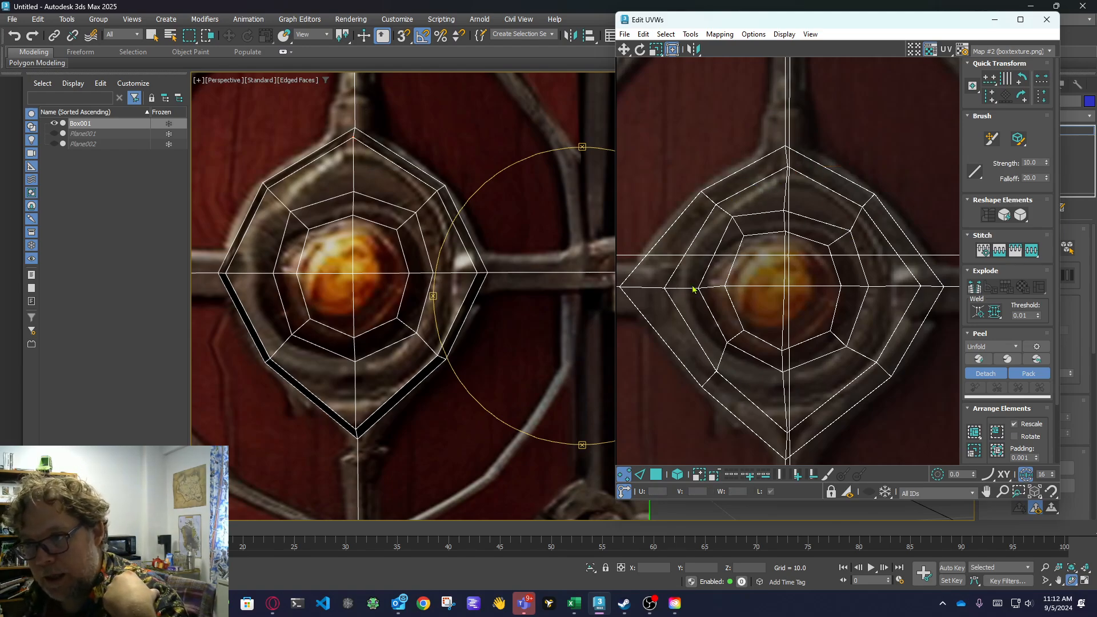
# Close the UV editor and turn off Edged Faces in the Perspective viewport.
pyautogui.scroll(-6, 502, 316)
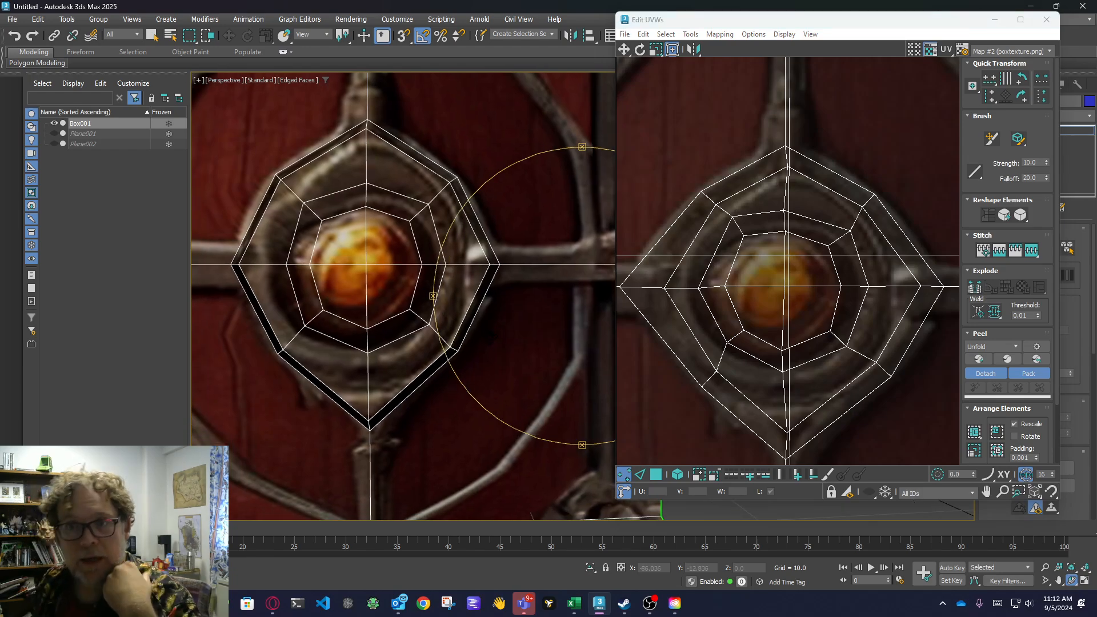
pyautogui.scroll(3, 502, 316)
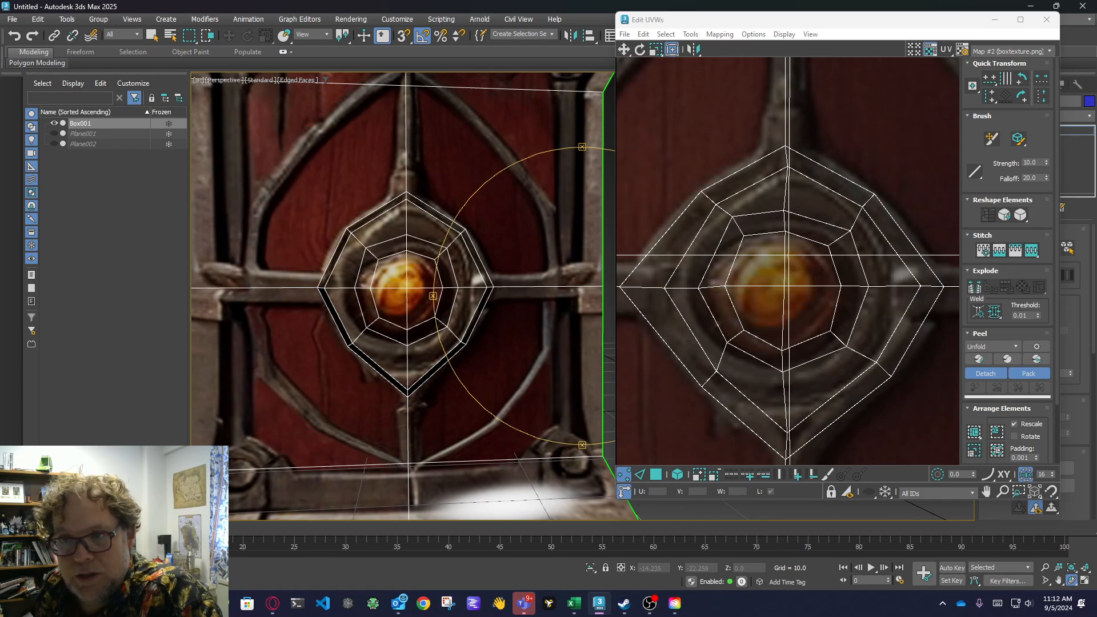
pyautogui.scroll(-4, 509, 357)
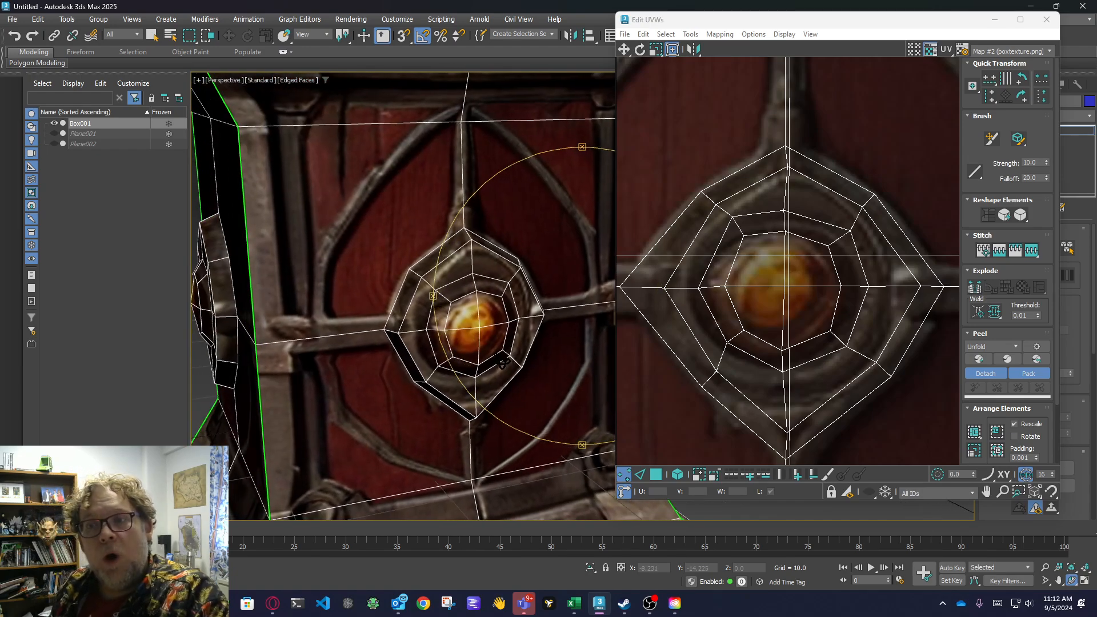
pyautogui.moveTo(488, 349)
pyautogui.keyDown('alt'); pyautogui.mouseDown(button='middle')
pyautogui.moveTo(550, 351)
pyautogui.moveTo(489, 355)
pyautogui.moveTo(431, 323)
pyautogui.moveTo(486, 341)
pyautogui.mouseUp(button='middle'); pyautogui.keyUp('alt')
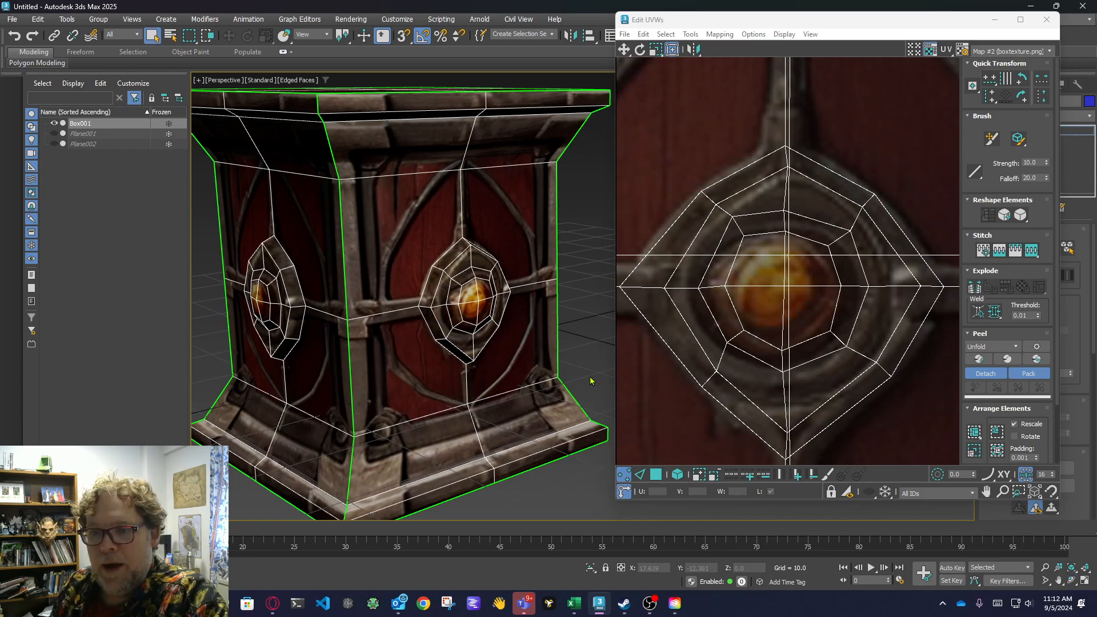
pyautogui.click(1047, 20)
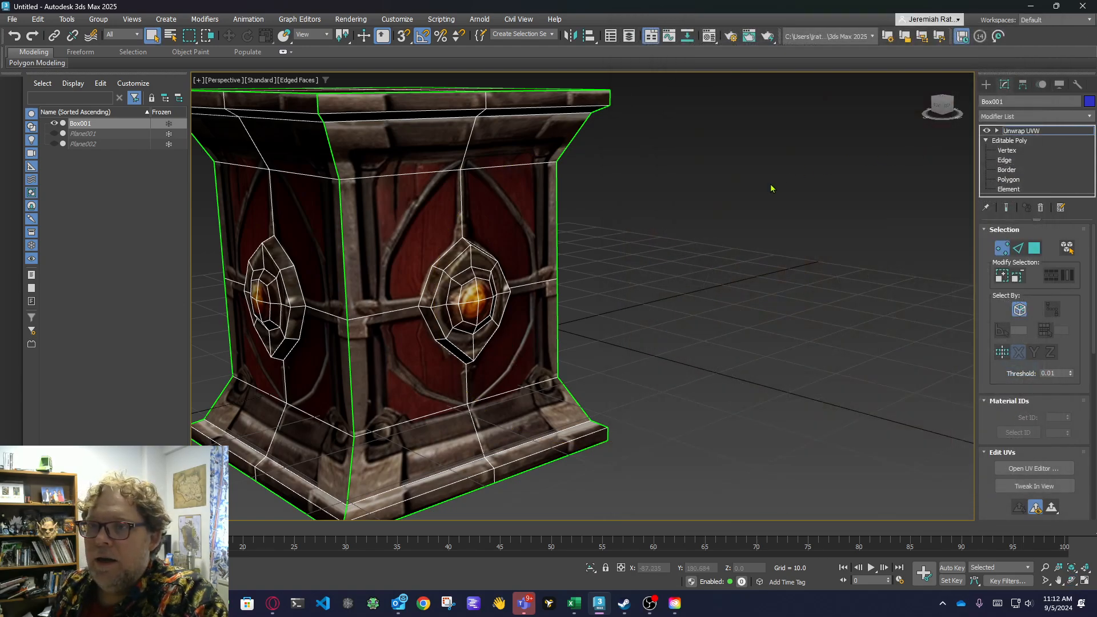
pyautogui.click(298, 83)
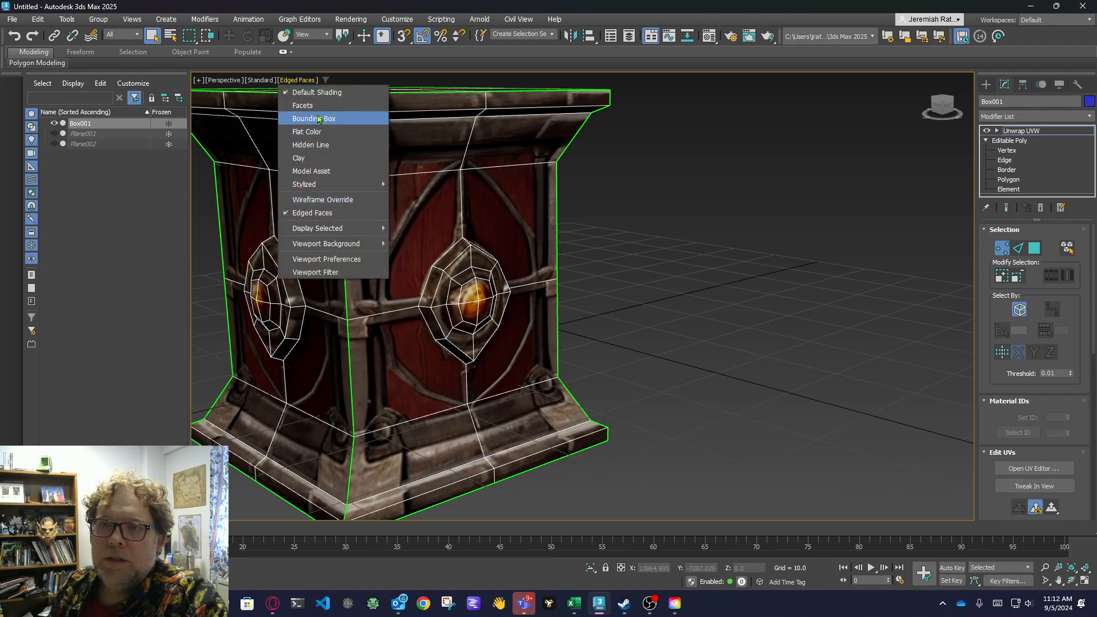
pyautogui.click(321, 213)
# Inspect the textured crate from all around, checking how the bosses, centre bars and corners line up with the painted details.
pyautogui.moveTo(771, 263); pyautogui.dragTo(902, 285, button='middle')
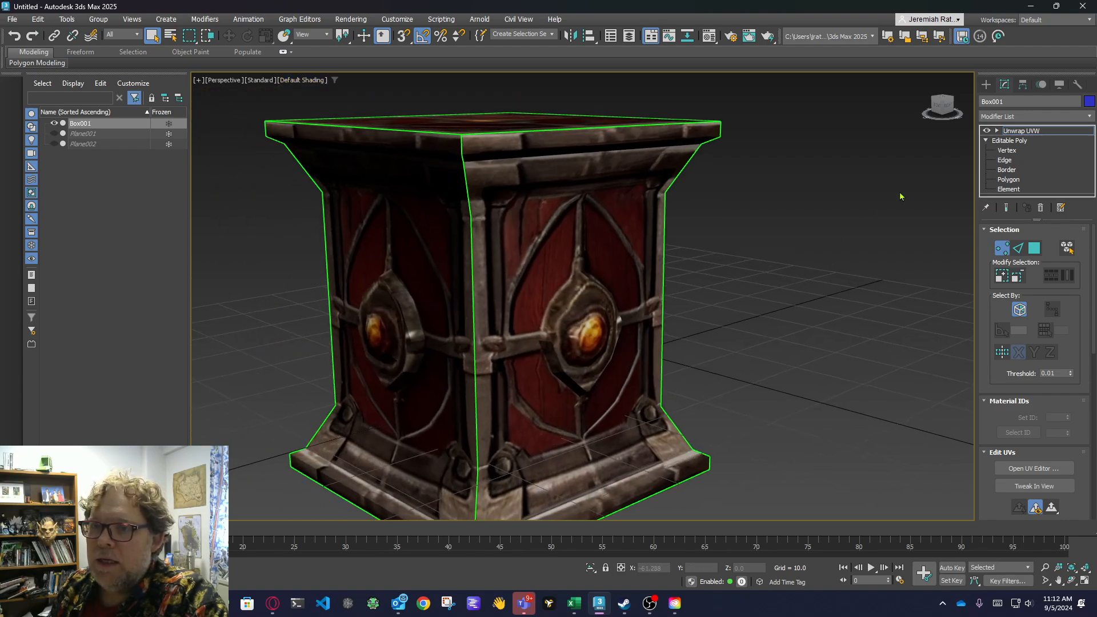
pyautogui.moveTo(941, 107); pyautogui.dragTo(905, 83)
pyautogui.keyDown('alt'); pyautogui.moveTo(635, 240); pyautogui.dragTo(639, 246, button='middle'); pyautogui.keyUp('alt')
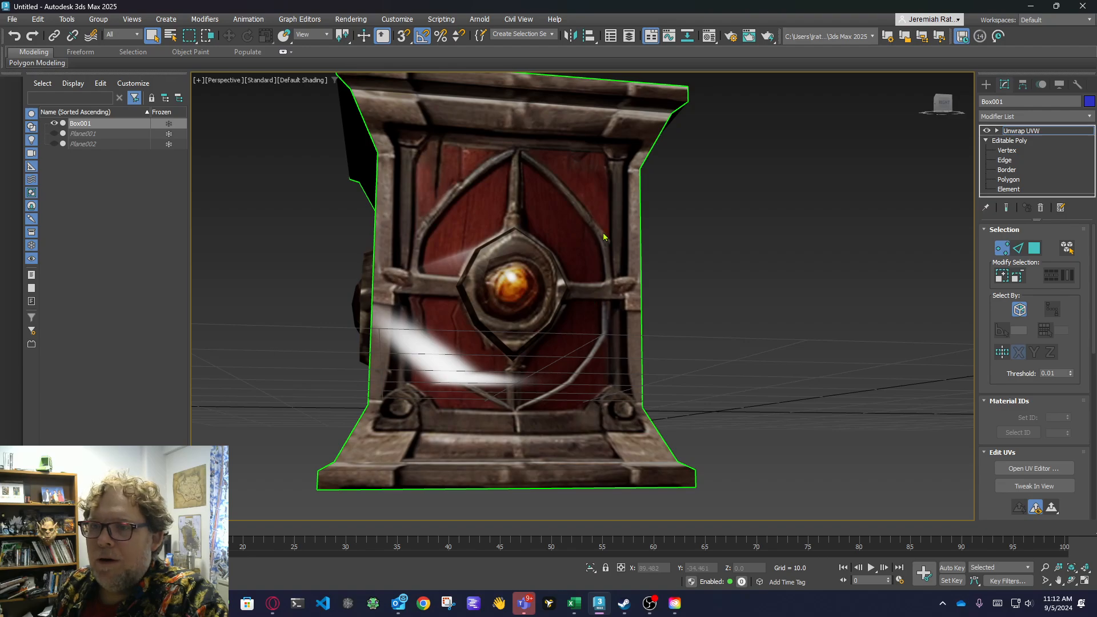
pyautogui.keyDown('alt'); pyautogui.moveTo(563, 279); pyautogui.dragTo(523, 304, button='middle'); pyautogui.keyUp('alt')
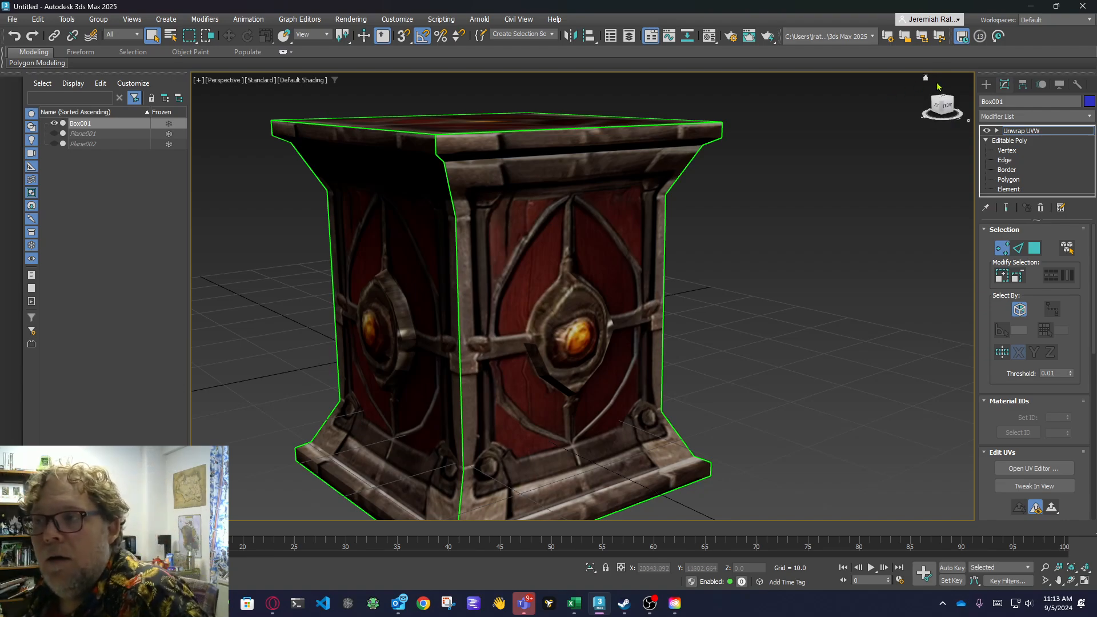
pyautogui.moveTo(941, 105)
pyautogui.mouseDown()
pyautogui.moveTo(934, 110)
pyautogui.moveTo(951, 102)
pyautogui.mouseUp()
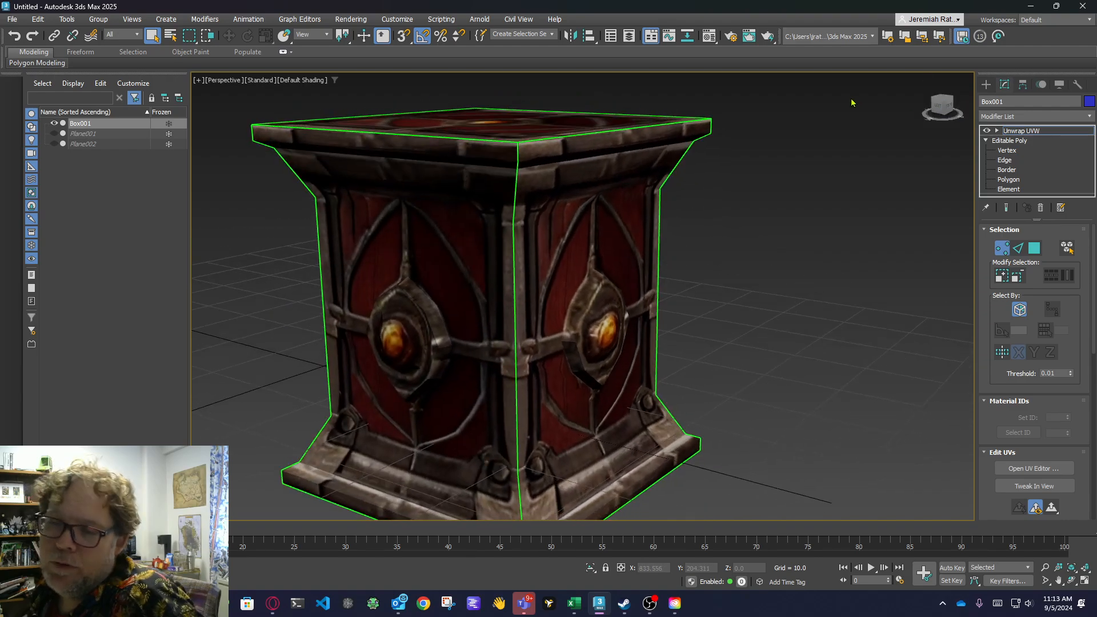
pyautogui.scroll(-3, 851, 185)
pyautogui.moveTo(850, 185); pyautogui.dragTo(734, 204, button='middle')
pyautogui.moveTo(946, 105); pyautogui.dragTo(931, 101)
pyautogui.scroll(5, 473, 280)
pyautogui.moveTo(605, 260); pyautogui.dragTo(572, 307, button='middle')
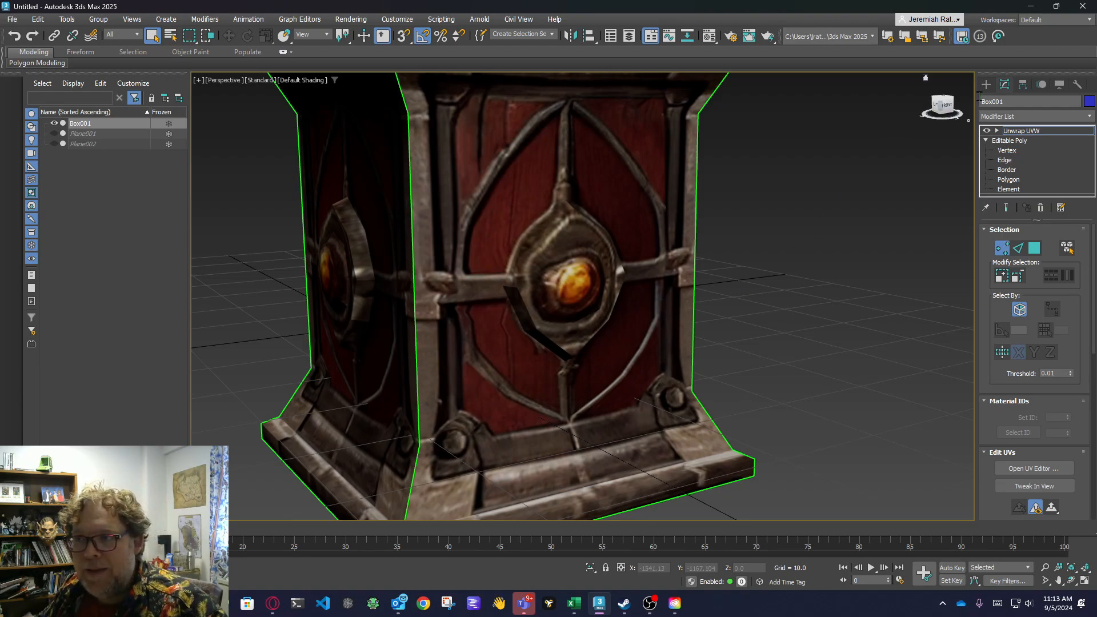
# Review the finished crate up close and as a whole, checking the side panels, bosses, top and base from level and raised angles.
pyautogui.moveTo(943, 108); pyautogui.dragTo(971, 112)
pyautogui.keyDown('alt'); pyautogui.moveTo(491, 249); pyautogui.dragTo(502, 223, button='middle'); pyautogui.keyUp('alt')
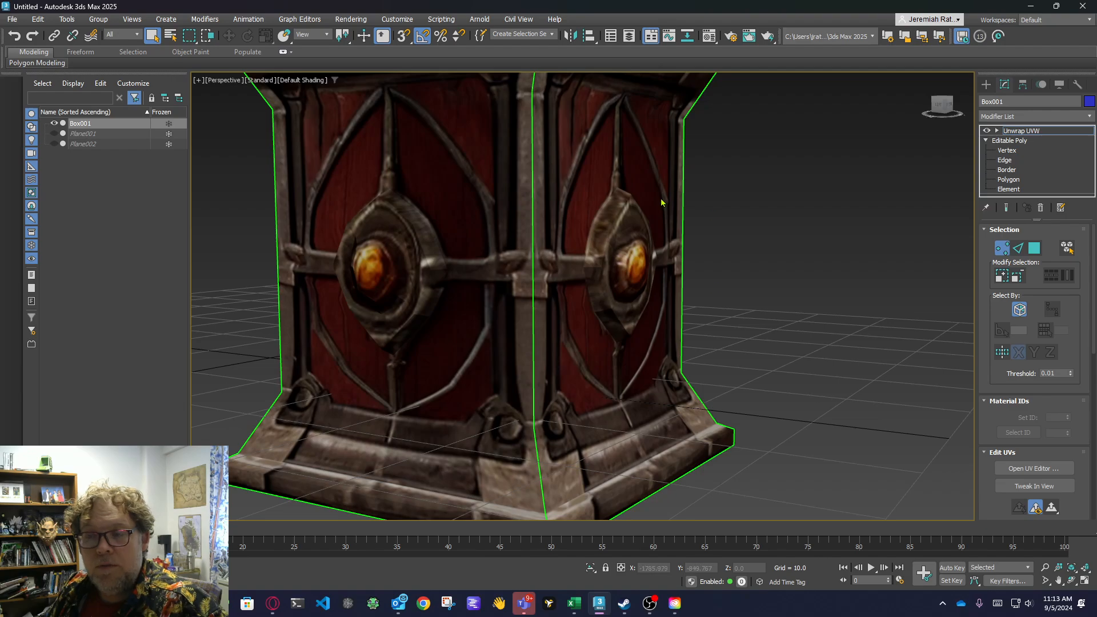
pyautogui.moveTo(943, 108); pyautogui.dragTo(929, 151)
pyautogui.scroll(-3, 808, 355)
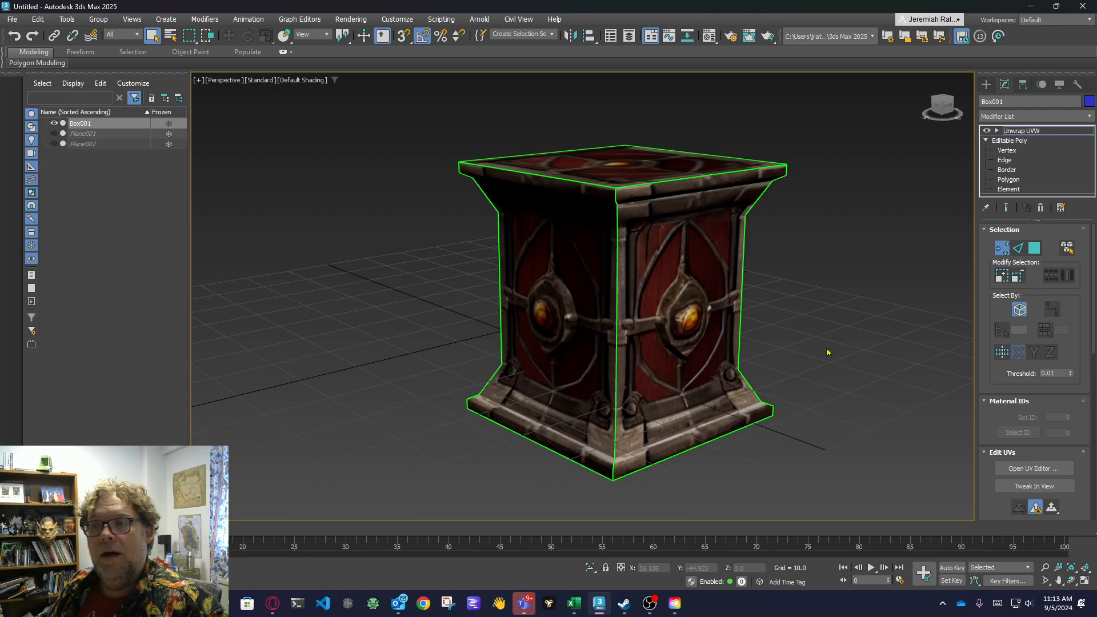
pyautogui.moveTo(827, 349); pyautogui.dragTo(758, 336, button='middle')
pyautogui.moveTo(943, 107); pyautogui.dragTo(952, 116)
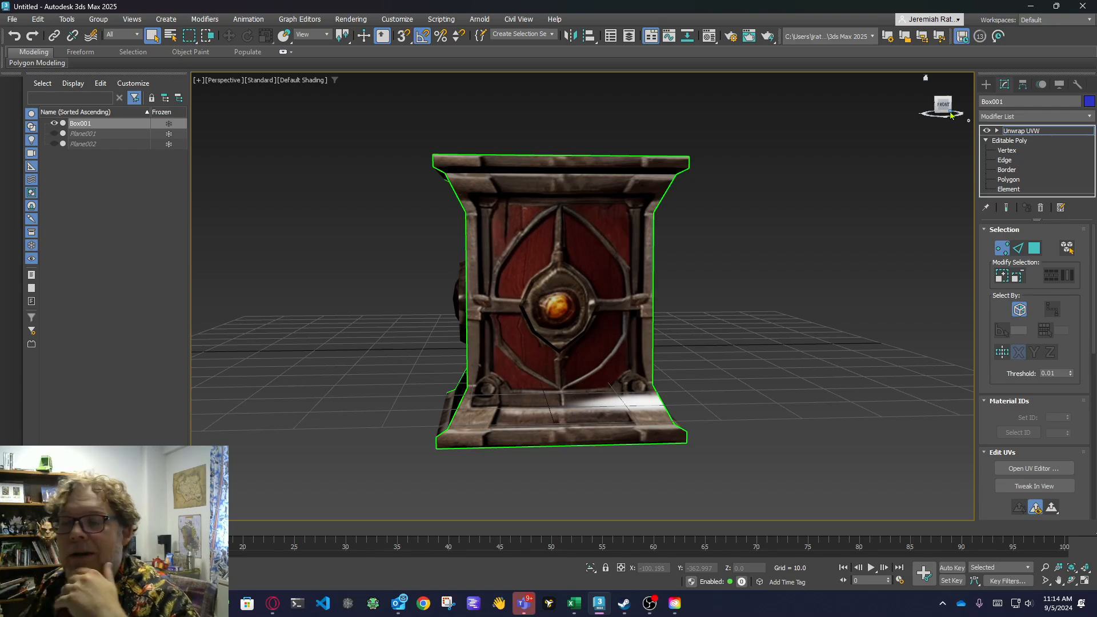
pyautogui.moveTo(939, 106); pyautogui.dragTo(981, 107)
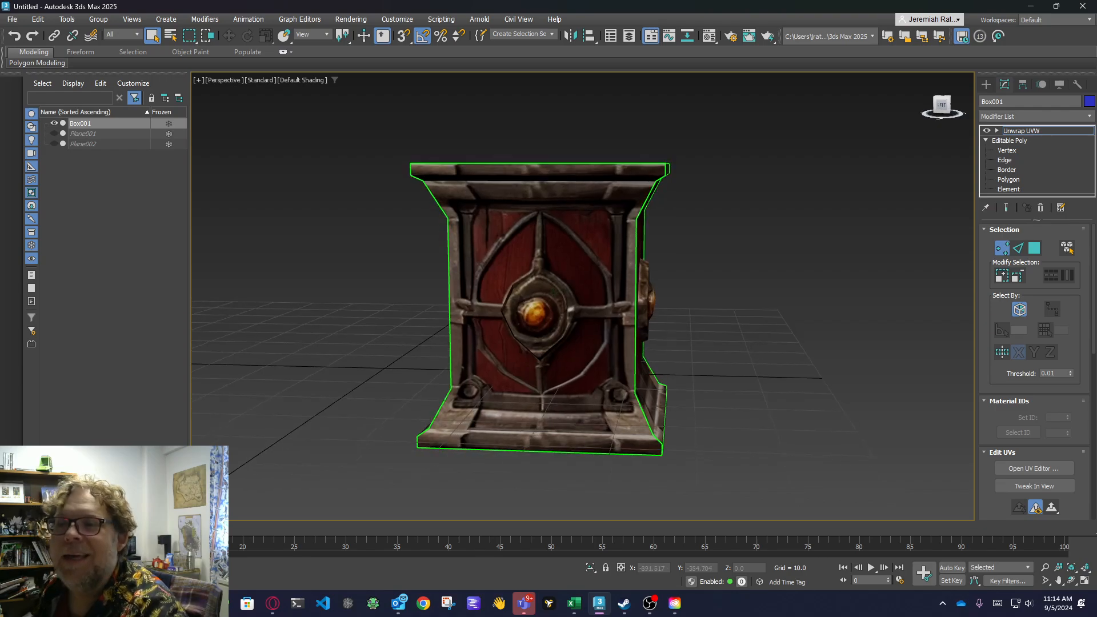
pyautogui.click(940, 114)
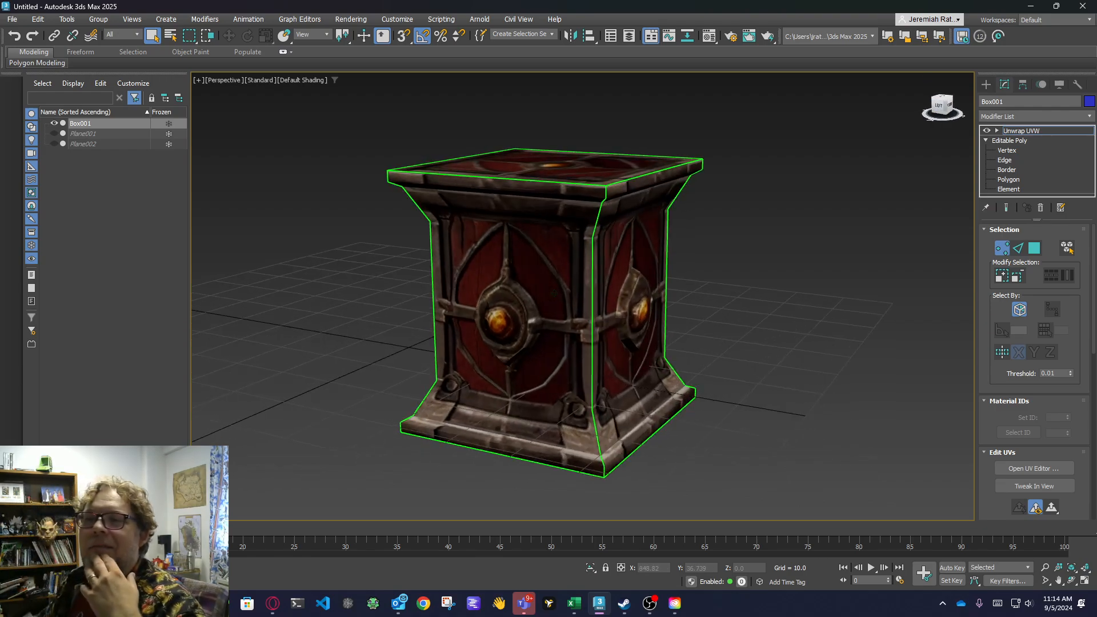
pyautogui.click(941, 114)
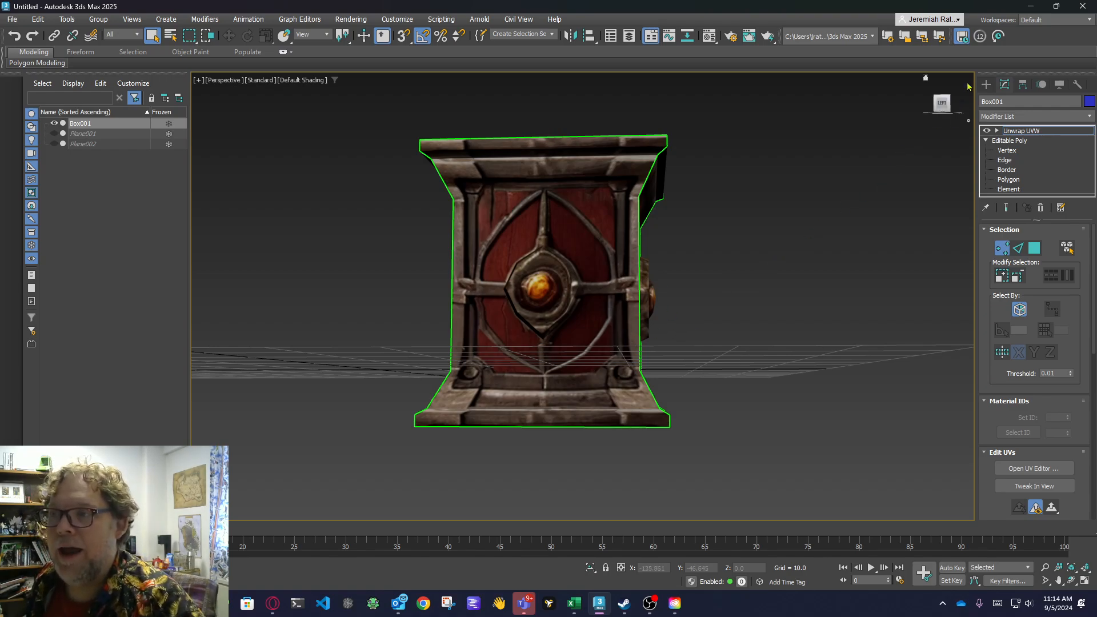
pyautogui.click(950, 103)
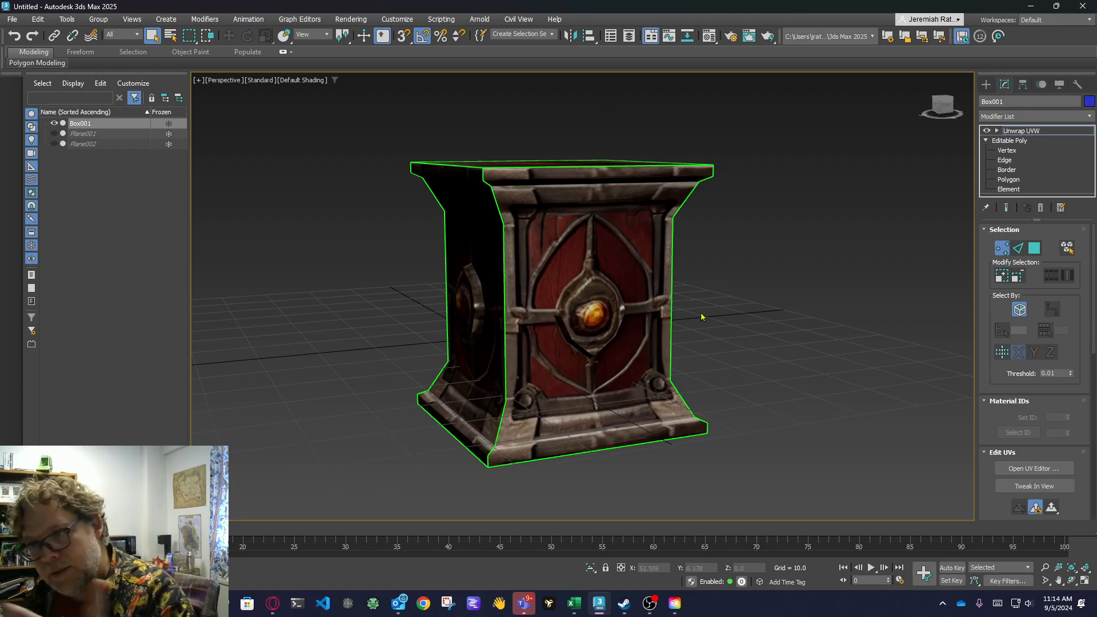
pyautogui.click(945, 111)
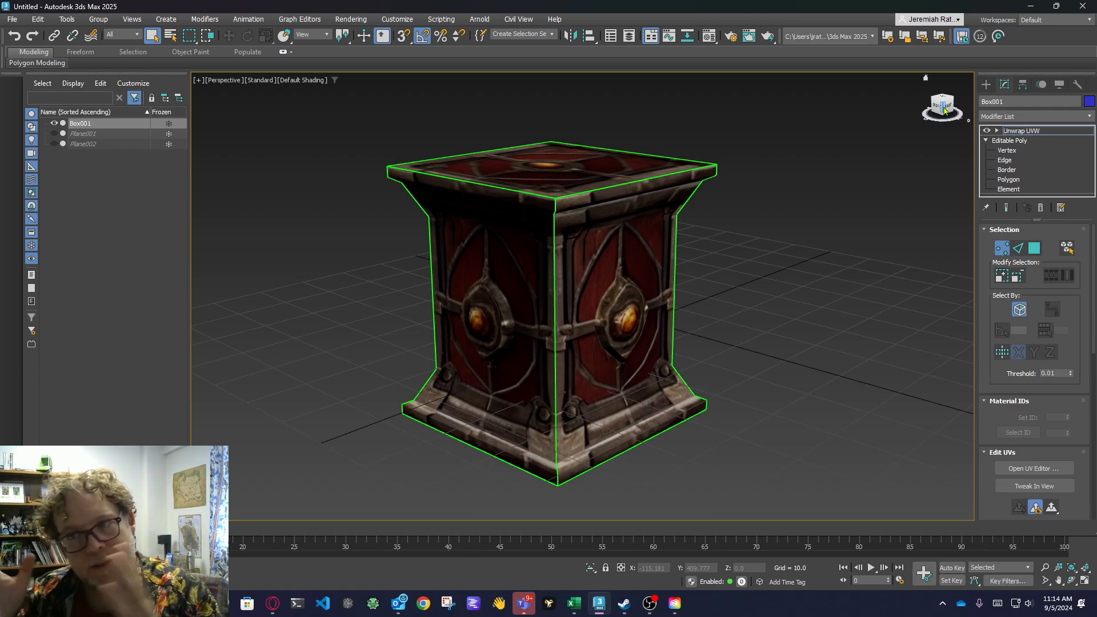
pyautogui.click(944, 110)
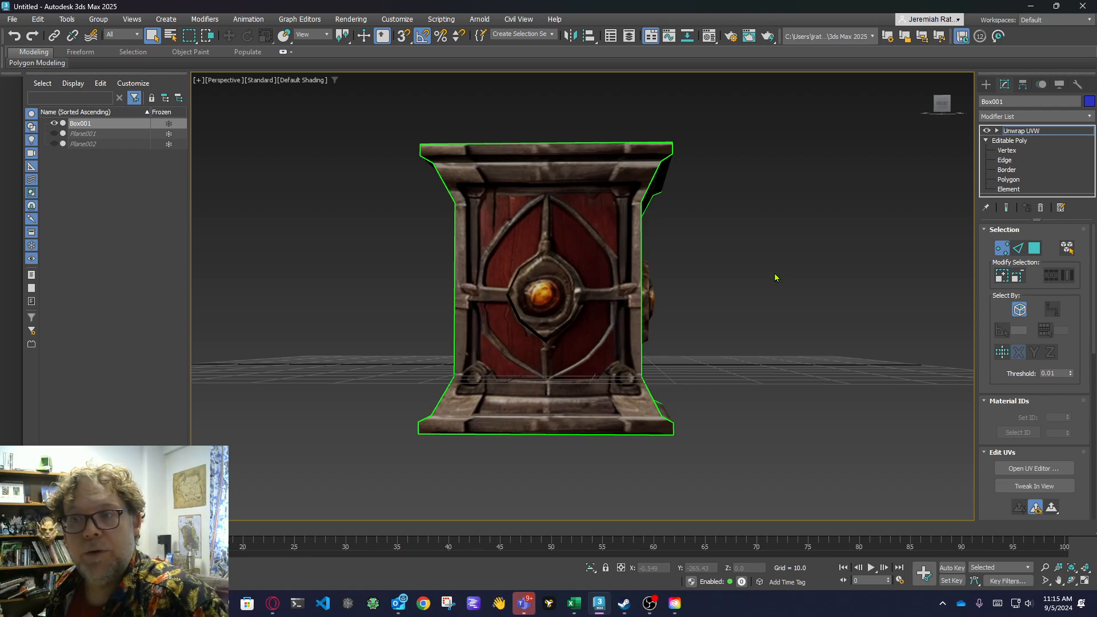
pyautogui.click(949, 96)
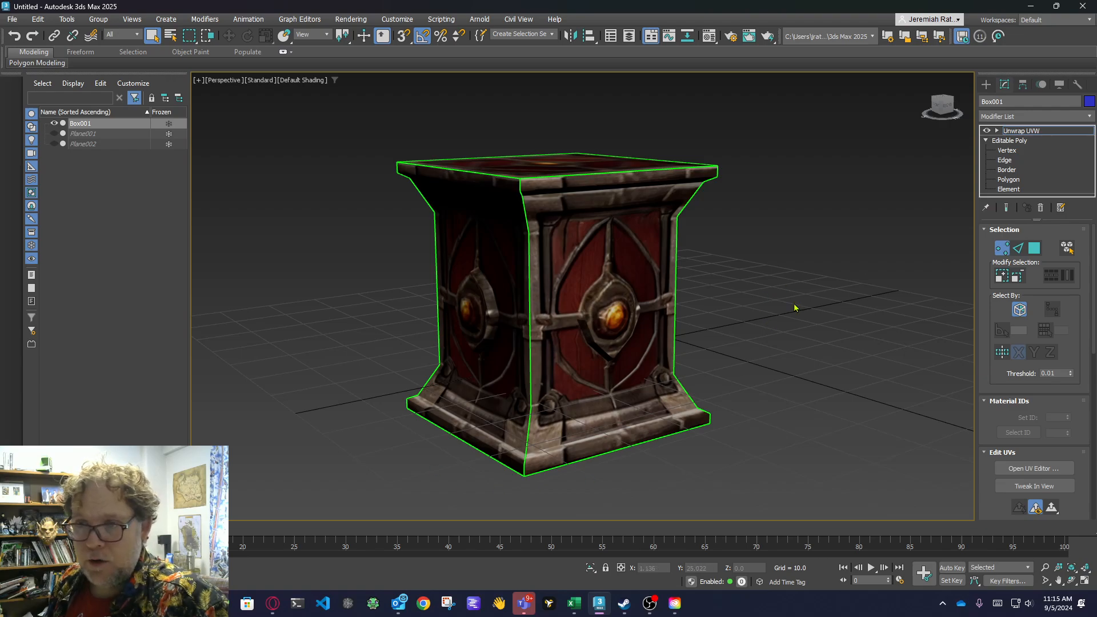
pyautogui.click(941, 106)
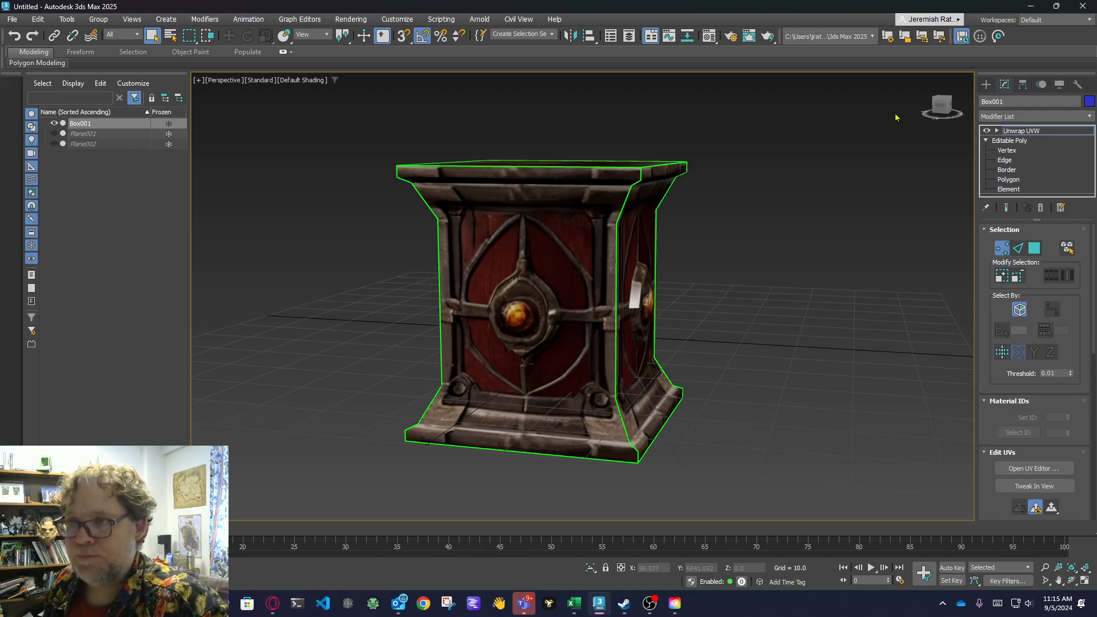
pyautogui.click(940, 104)
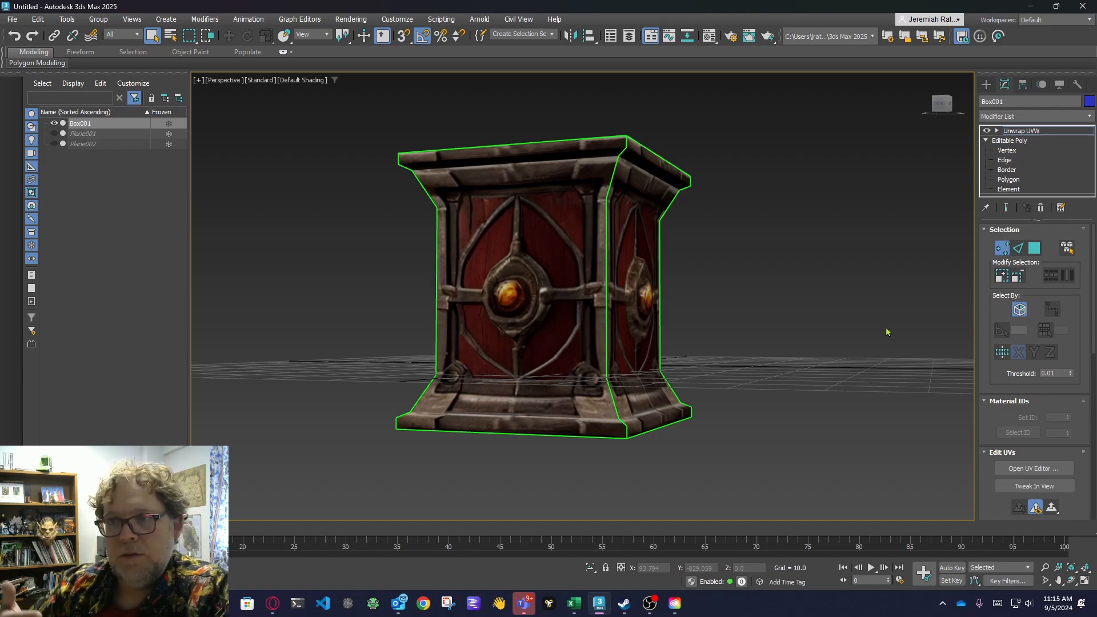
pyautogui.click(938, 103)
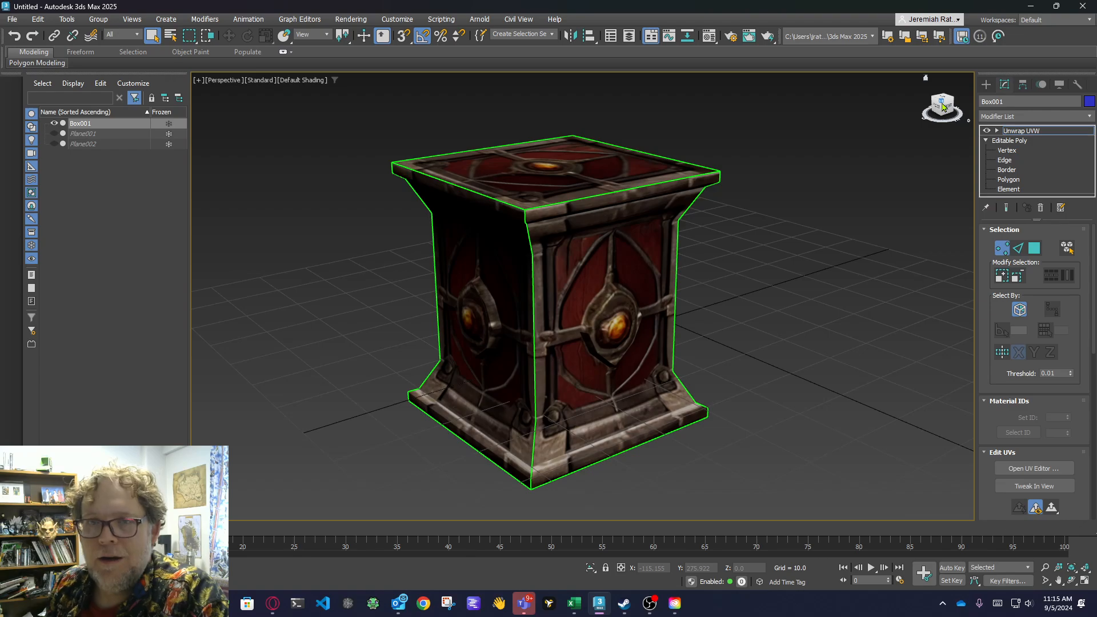